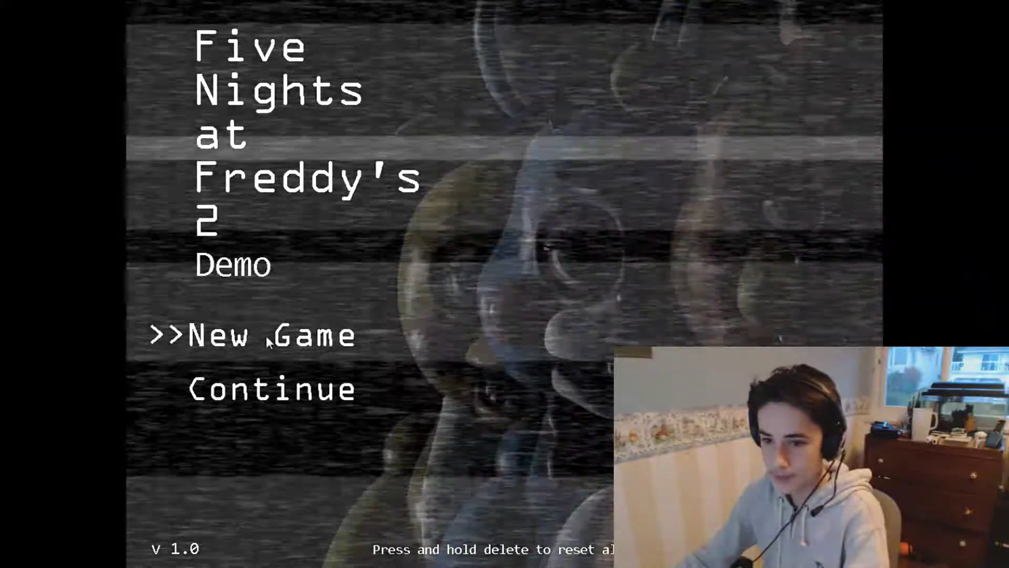
Choose New Game on the title menu to begin Night 1
click(266, 336)
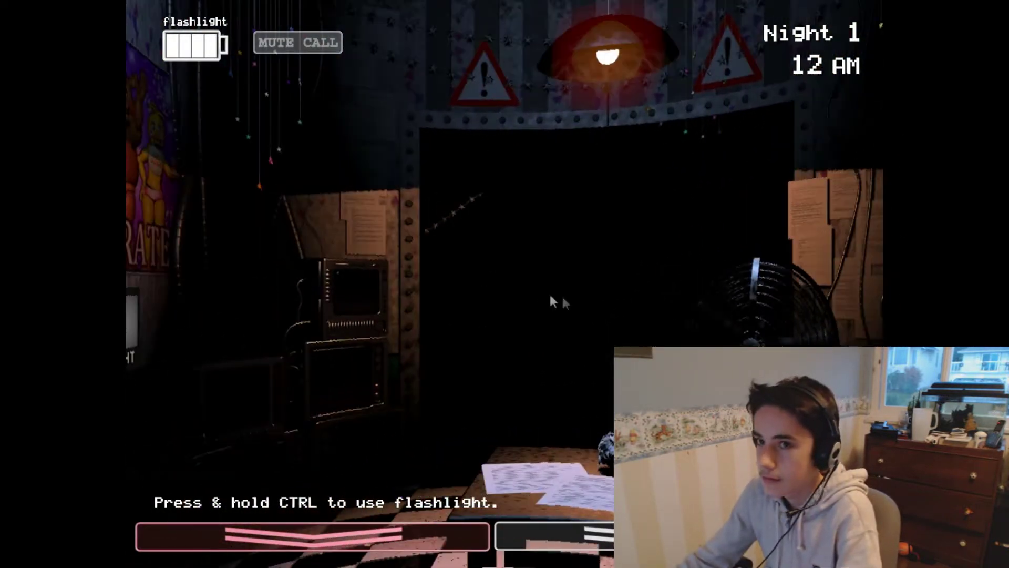
Shine the flashlight down the dark office hallway twice
key(ctrl)
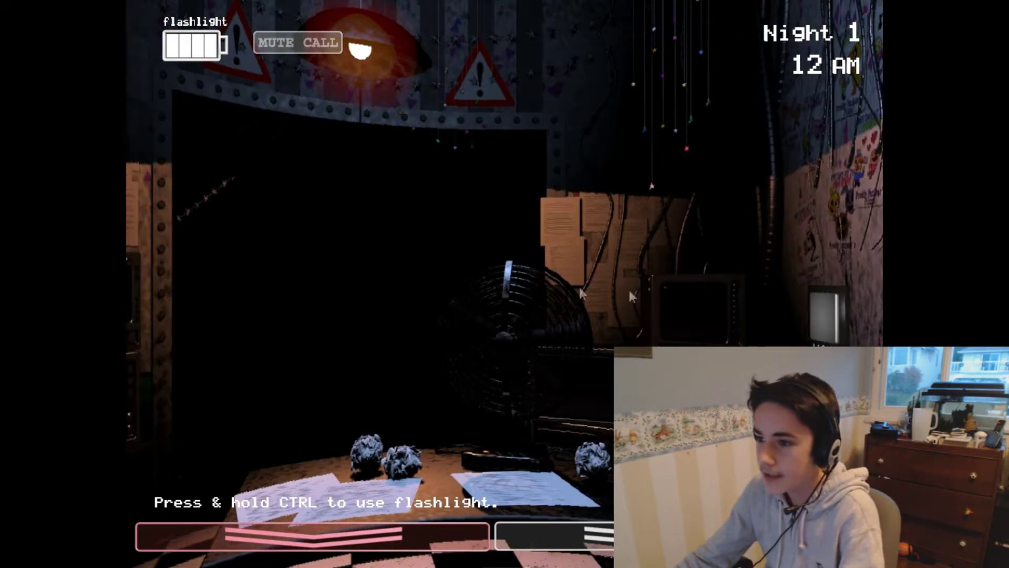
key(ctrl)
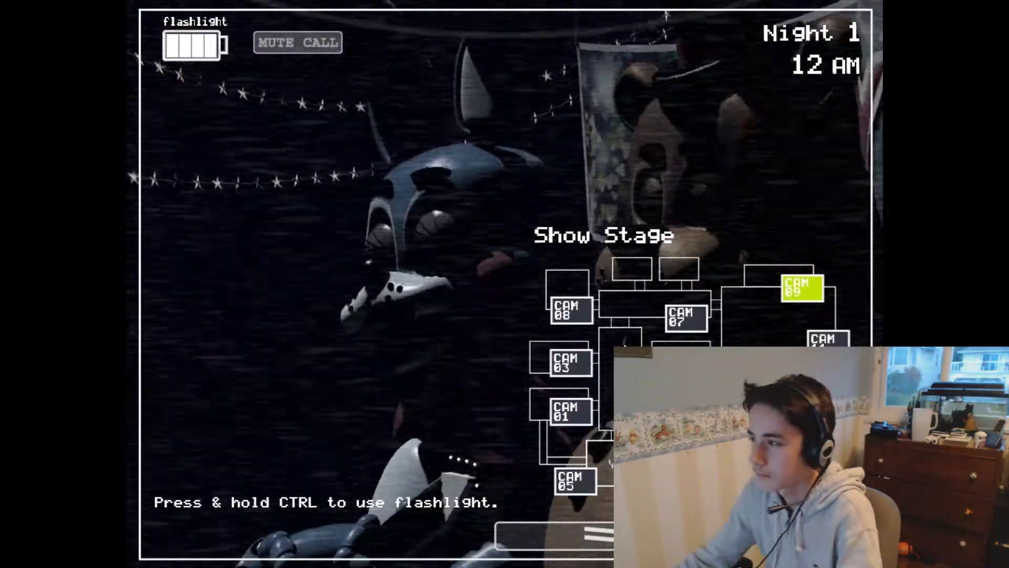
View Parts/Service, Main Hall, Party Rooms 4, 3, 1, 2 and both air vents
click(565, 309)
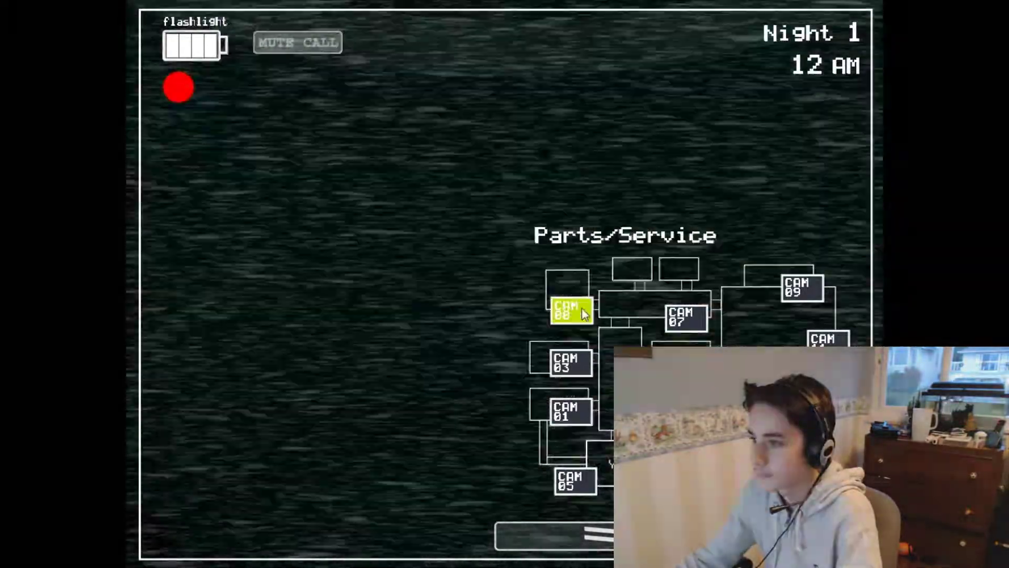
click(688, 319)
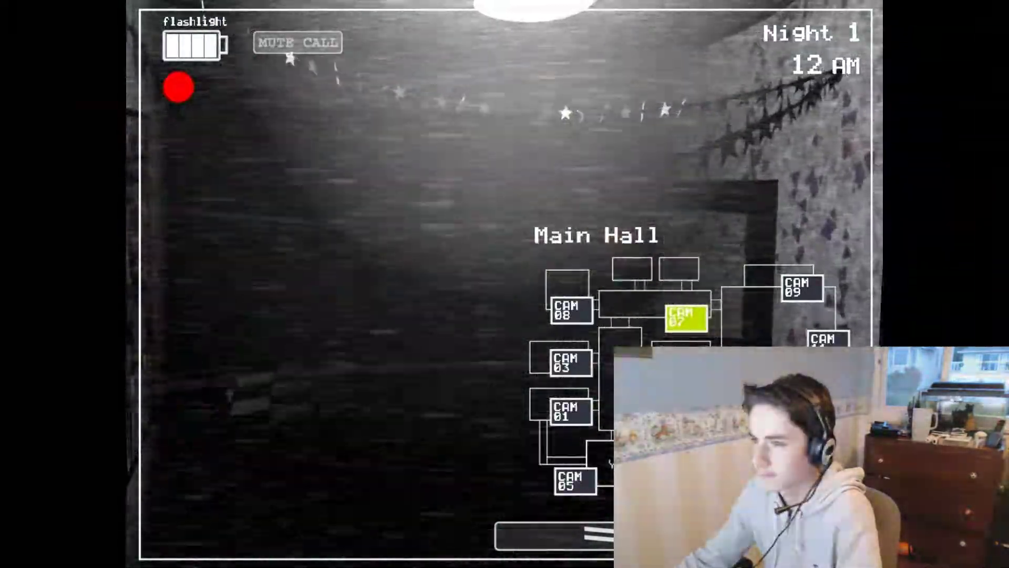
click(678, 363)
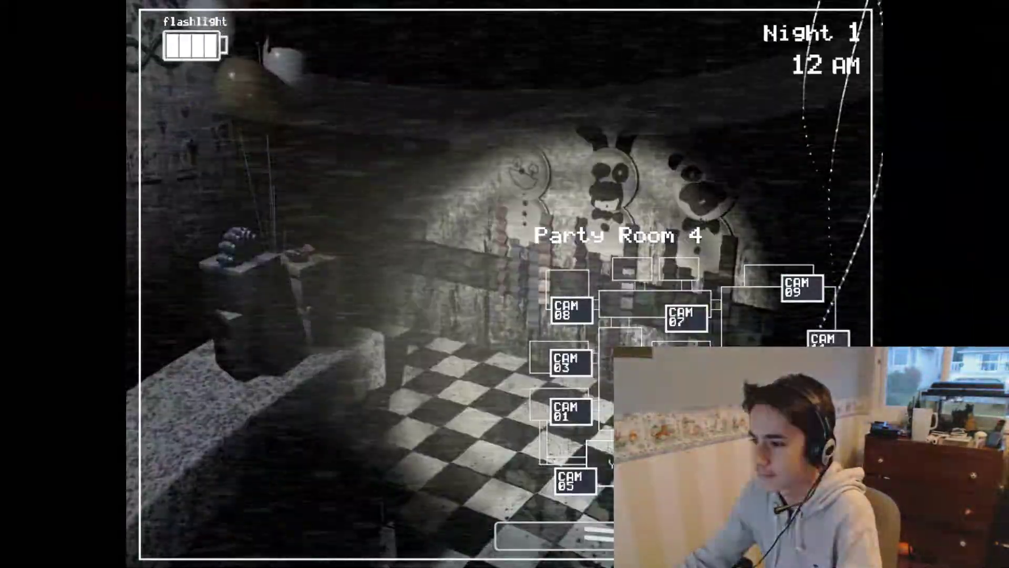
click(583, 362)
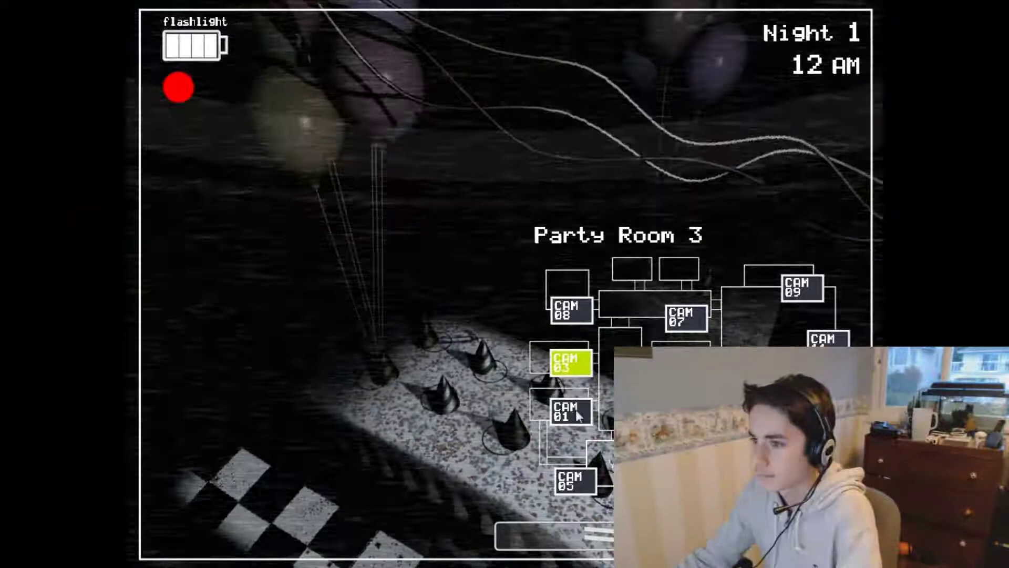
click(572, 412)
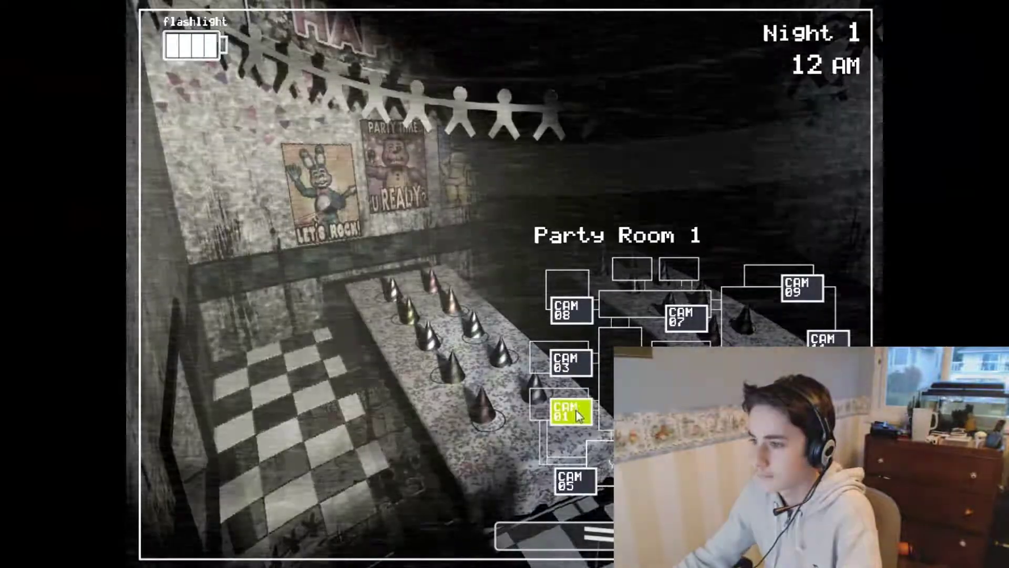
click(678, 411)
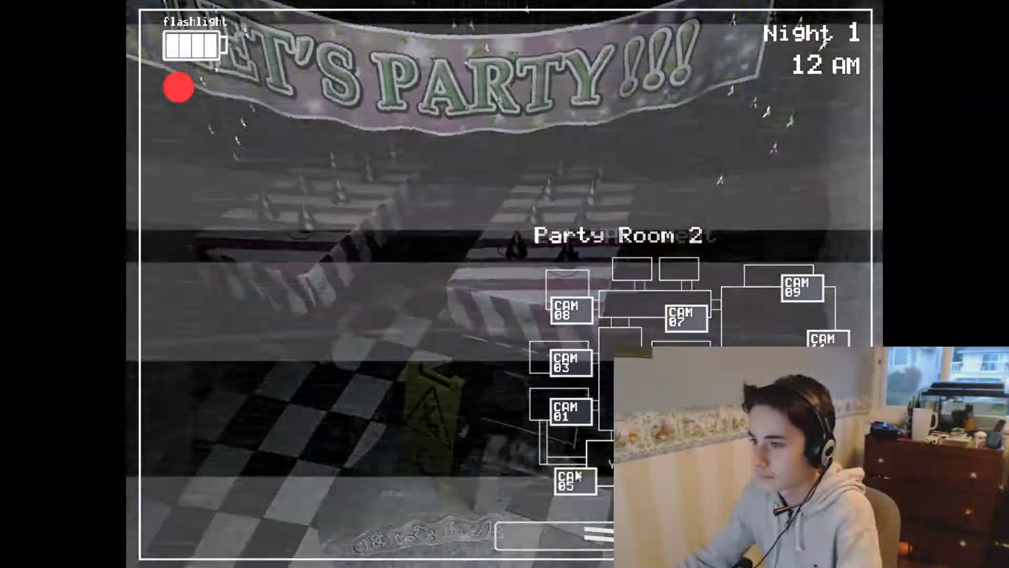
click(575, 480)
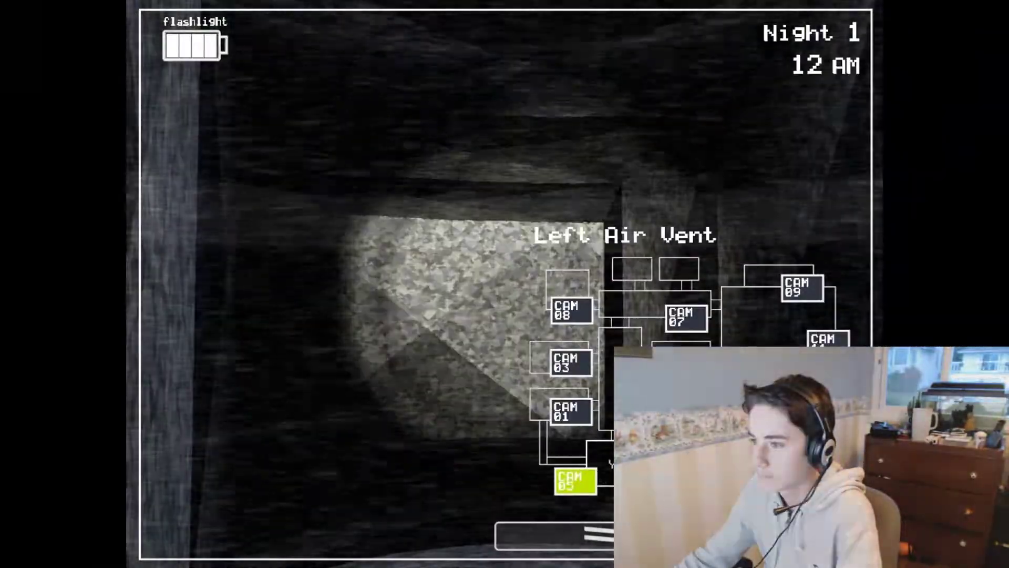
click(679, 479)
View Kid's Cove, Game Area and Prize Corner, then light the Show Stage feed
click(828, 340)
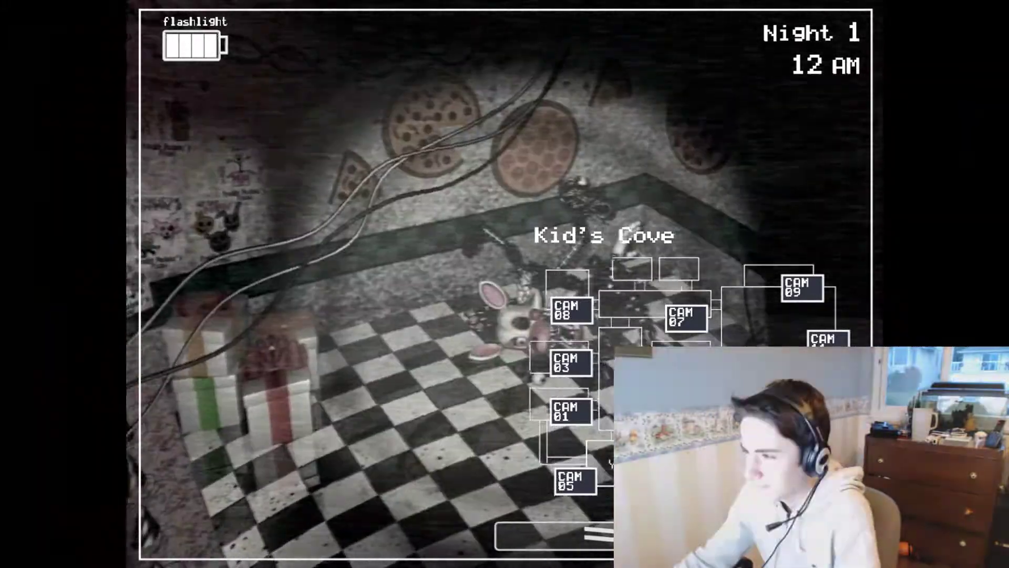
click(757, 359)
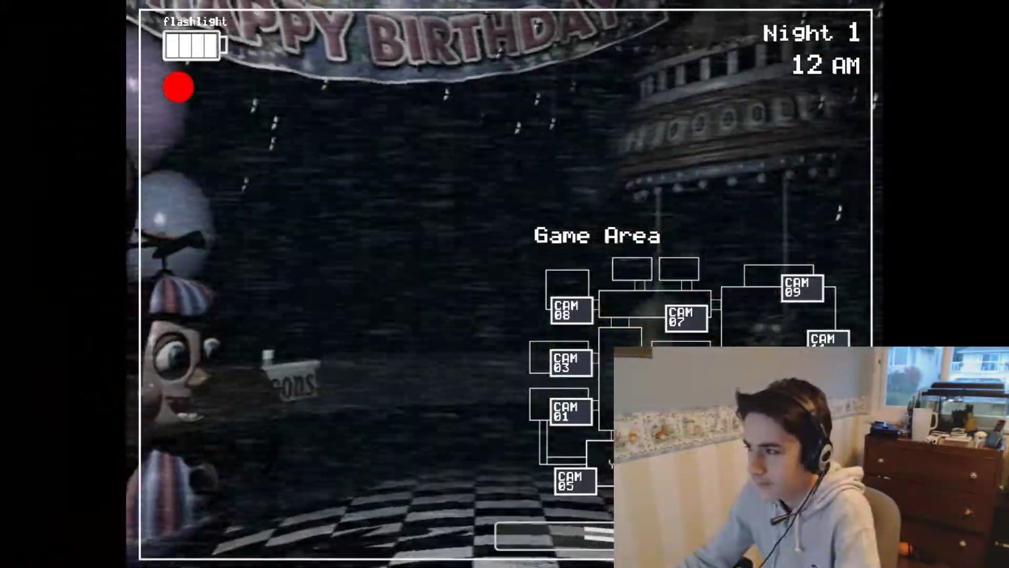
click(828, 342)
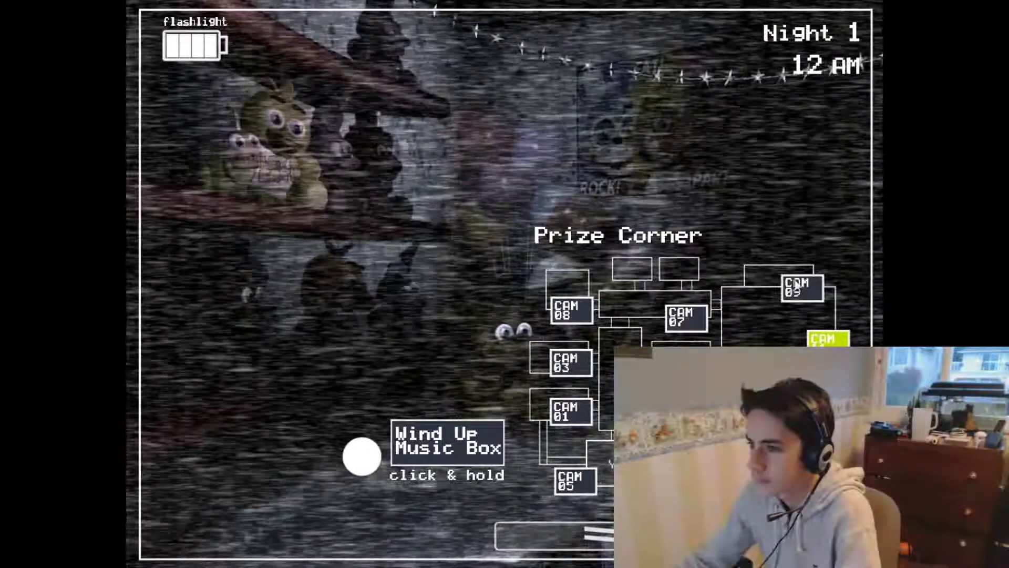
click(797, 286)
key(ctrl)
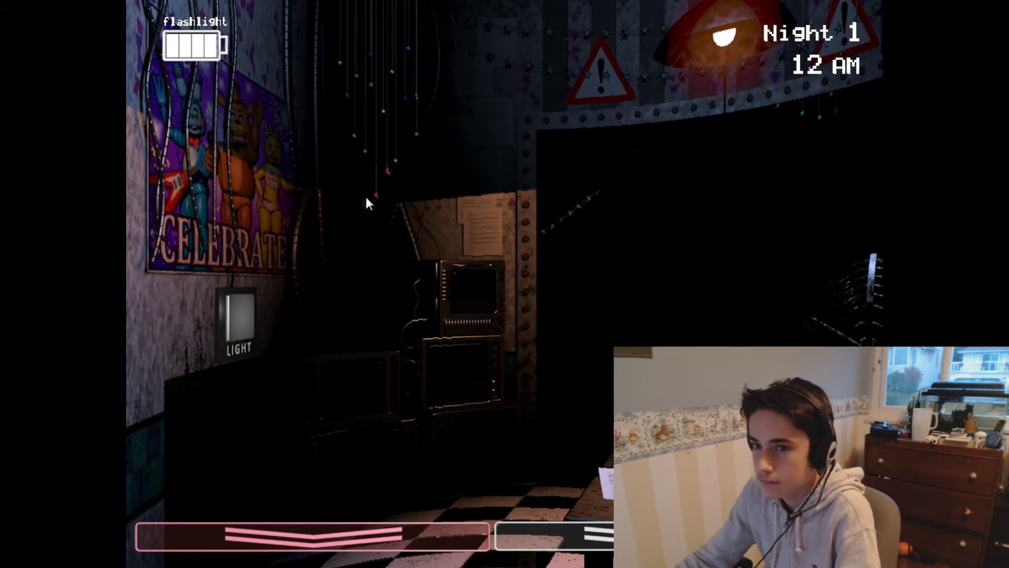
Light up the left and right side openings of the office
click(244, 319)
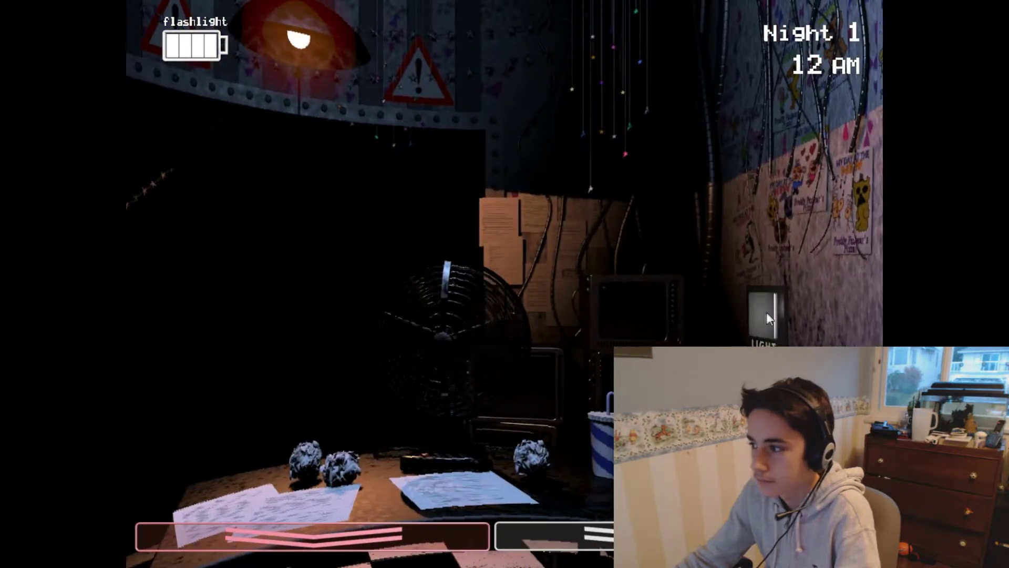
click(767, 311)
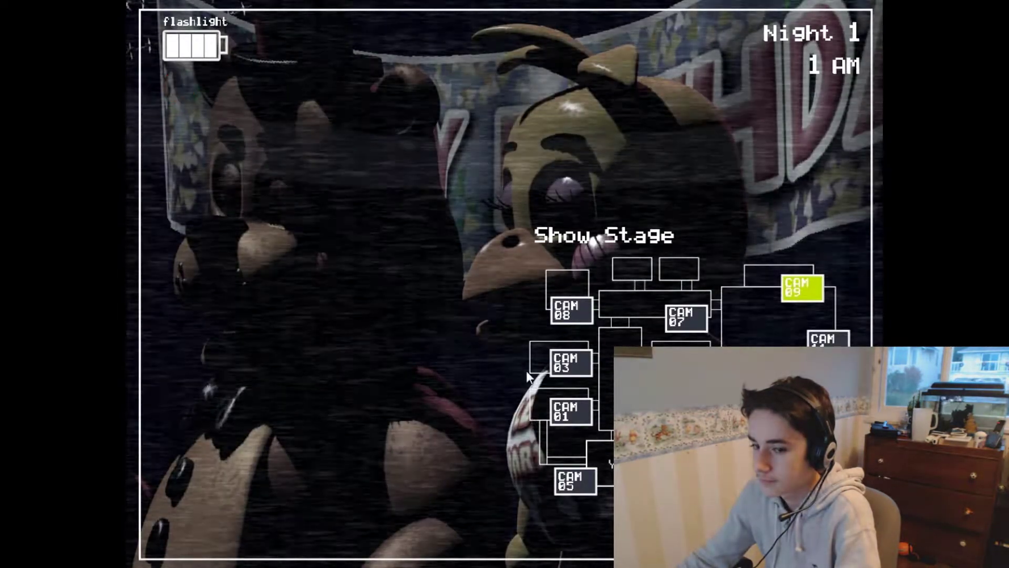
Flash the light on the Show Stage, then check Main Hall, Party Room 4 and Parts/Service
key(ctrl)
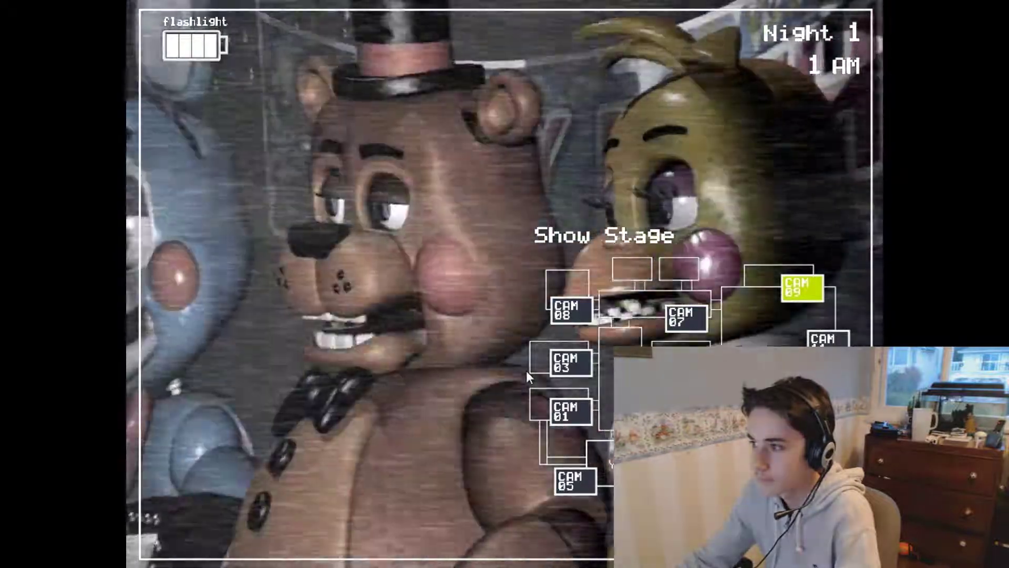
key(ctrl)
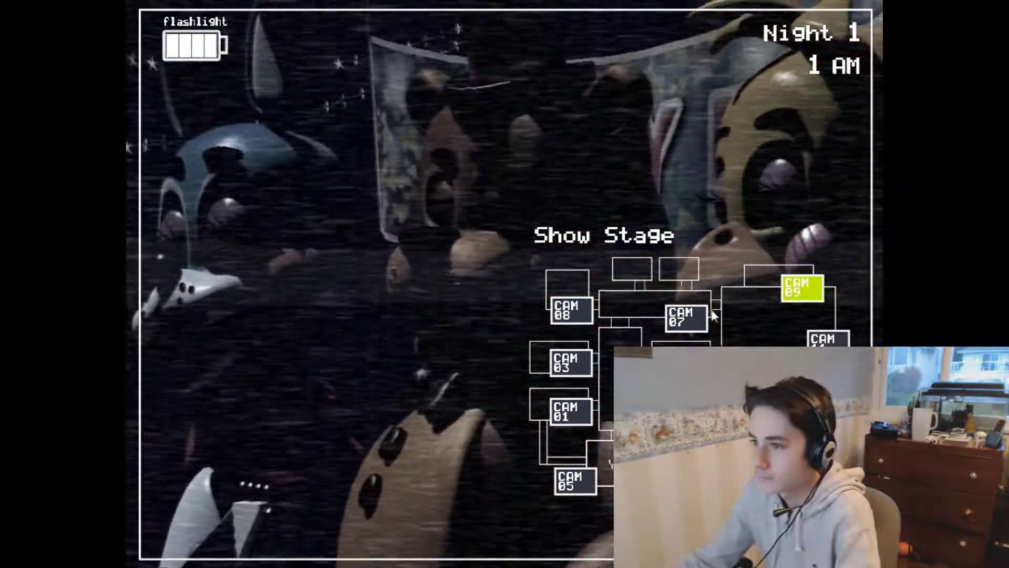
click(684, 317)
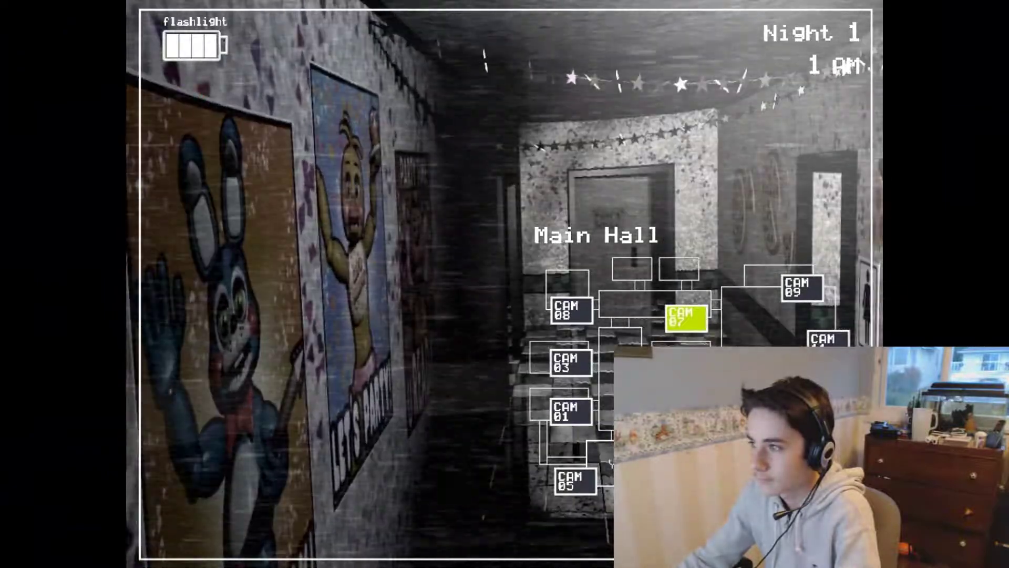
click(631, 363)
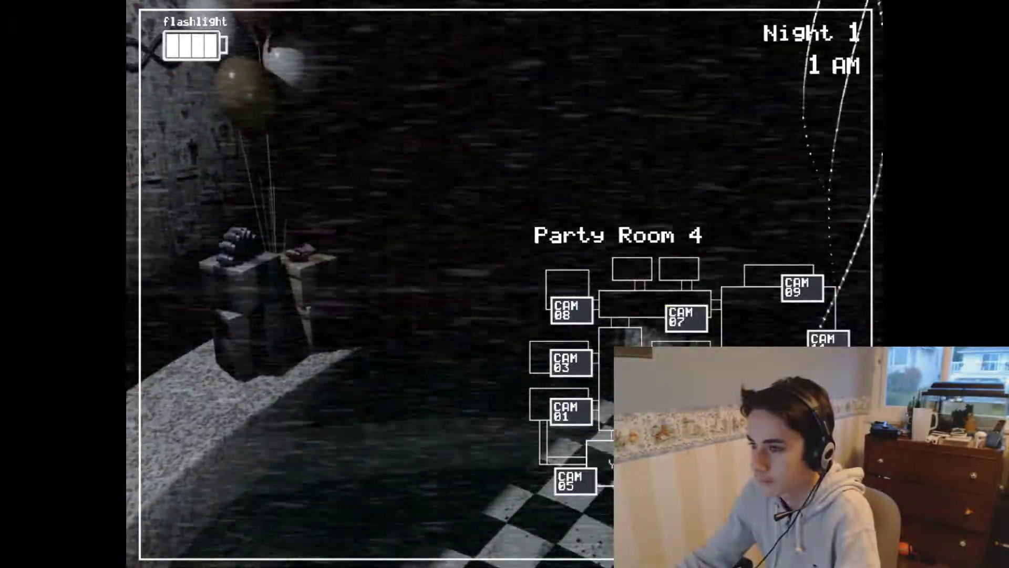
click(677, 322)
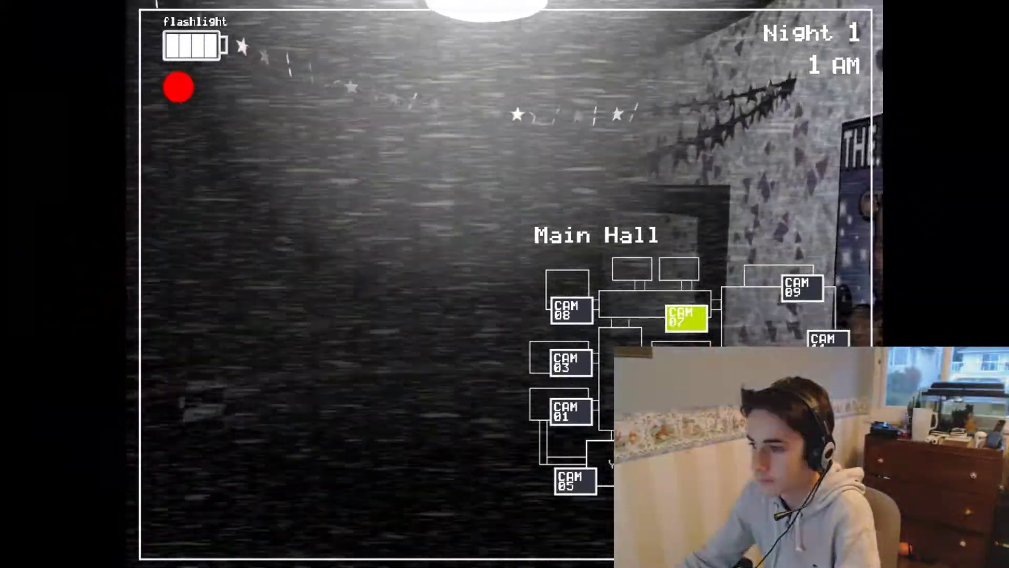
click(671, 367)
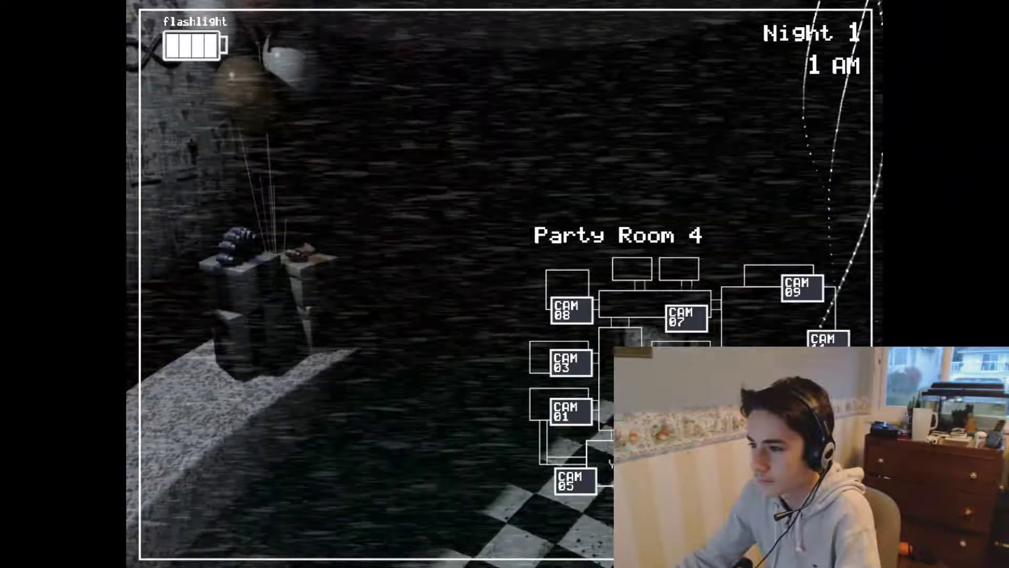
click(568, 316)
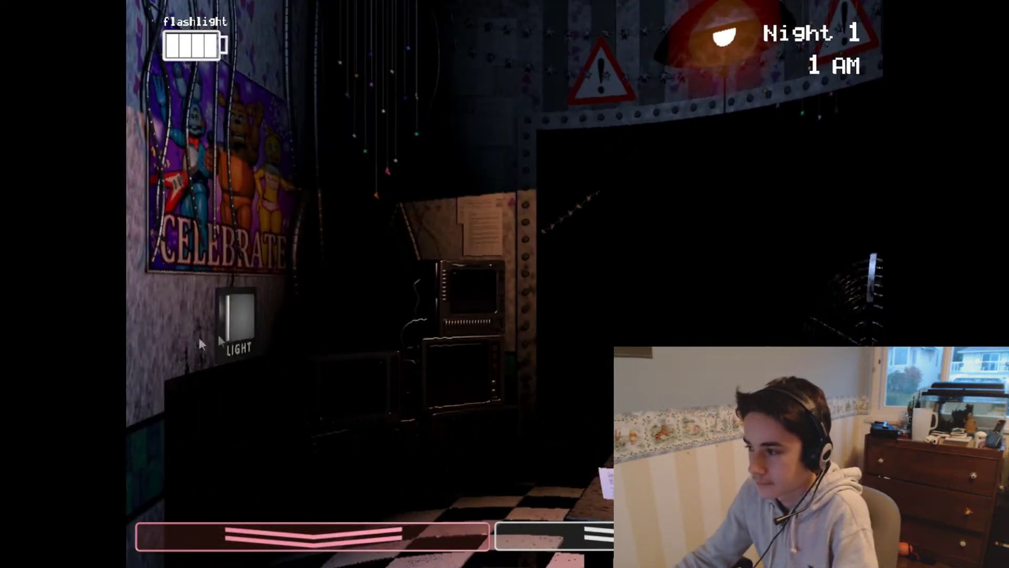
Light up the dark central hallway with the flashlight twice
key(ctrl)
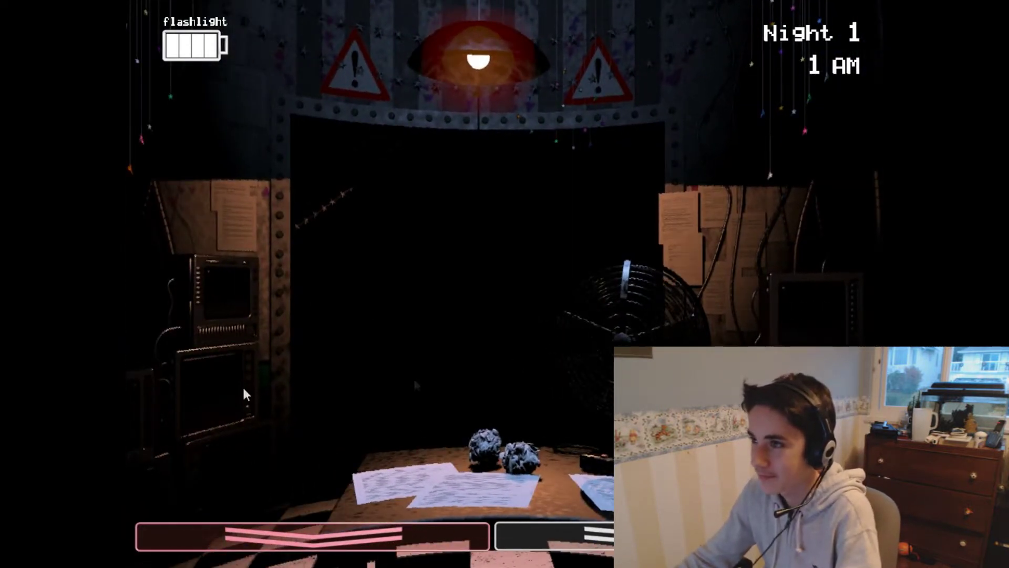
key(ctrl)
key(ctrl)
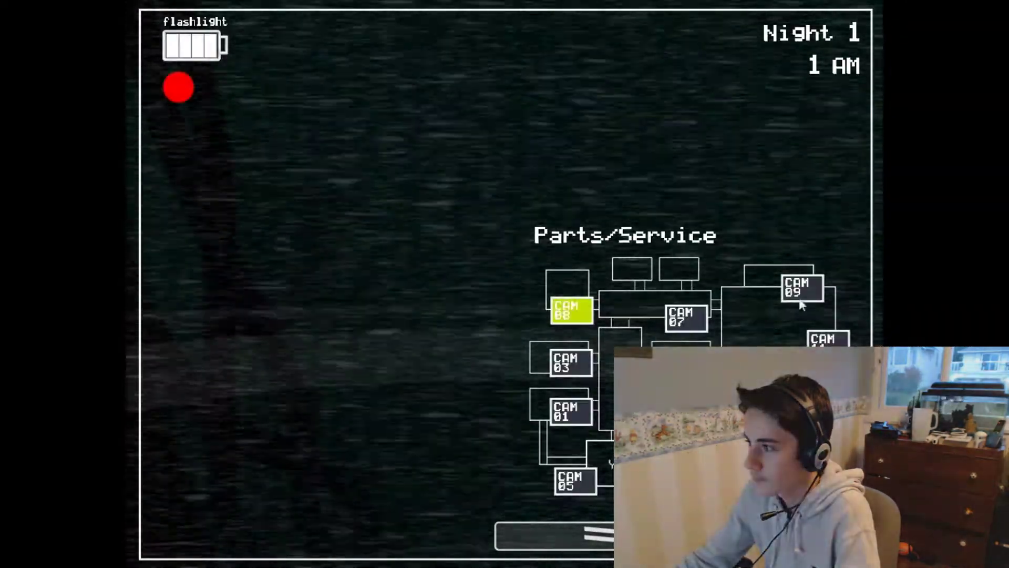
Switch back and forth between the Show Stage and Prize Corner feeds
click(802, 288)
click(824, 339)
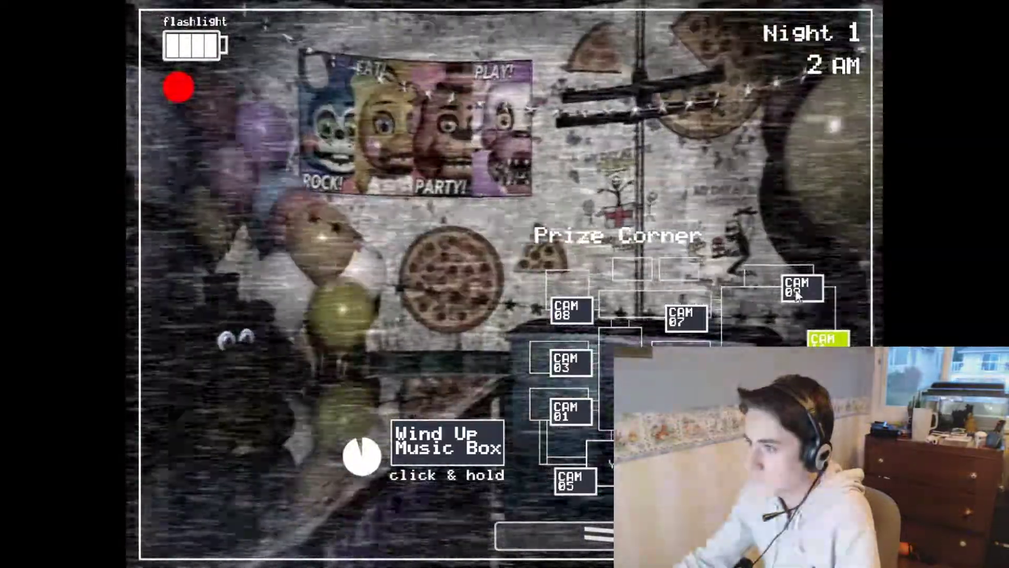
click(798, 290)
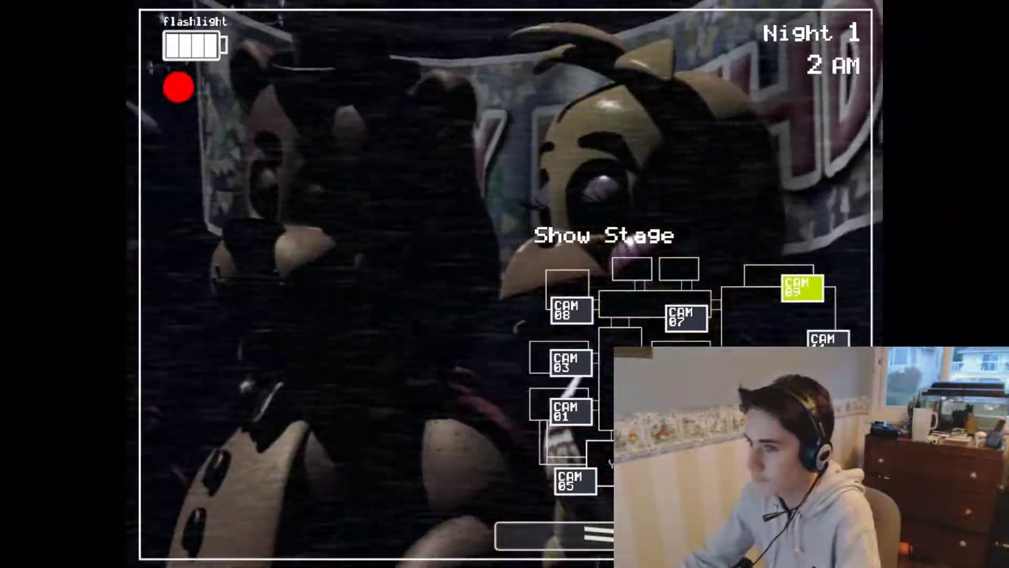
click(827, 339)
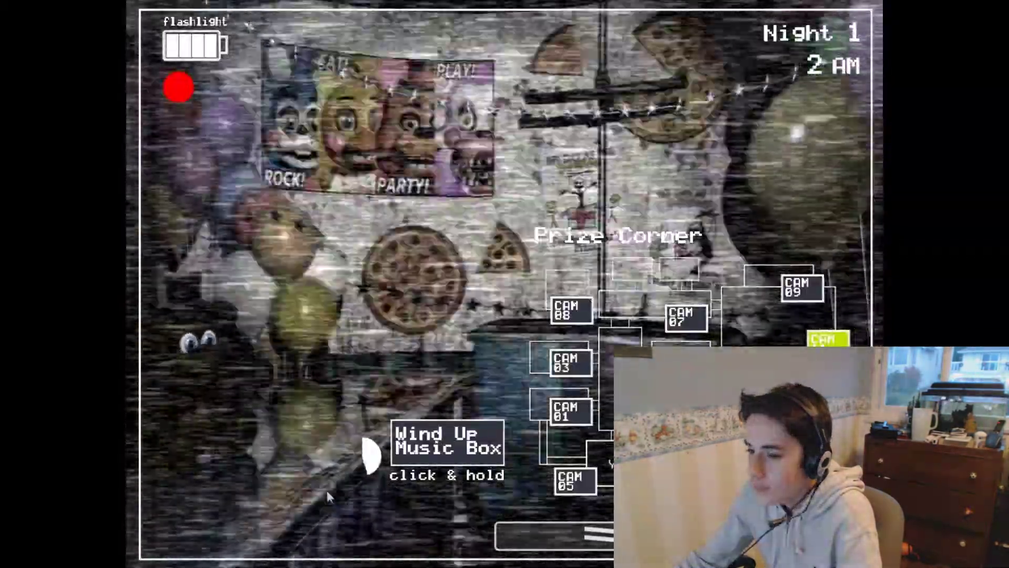
Wind the music box, check Show Stage, light Party Room 4, then view Parts/Service
click(461, 448)
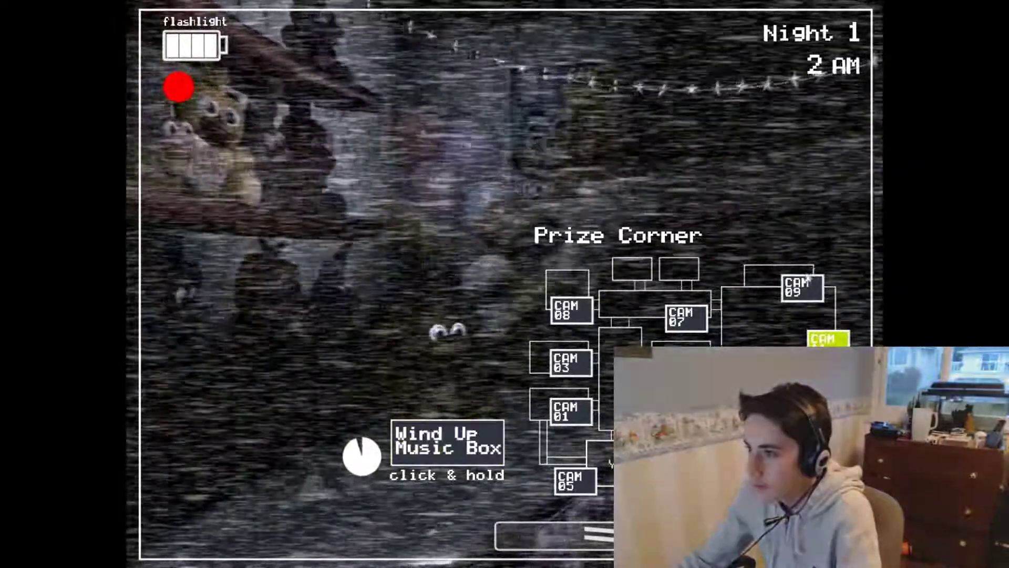
click(803, 289)
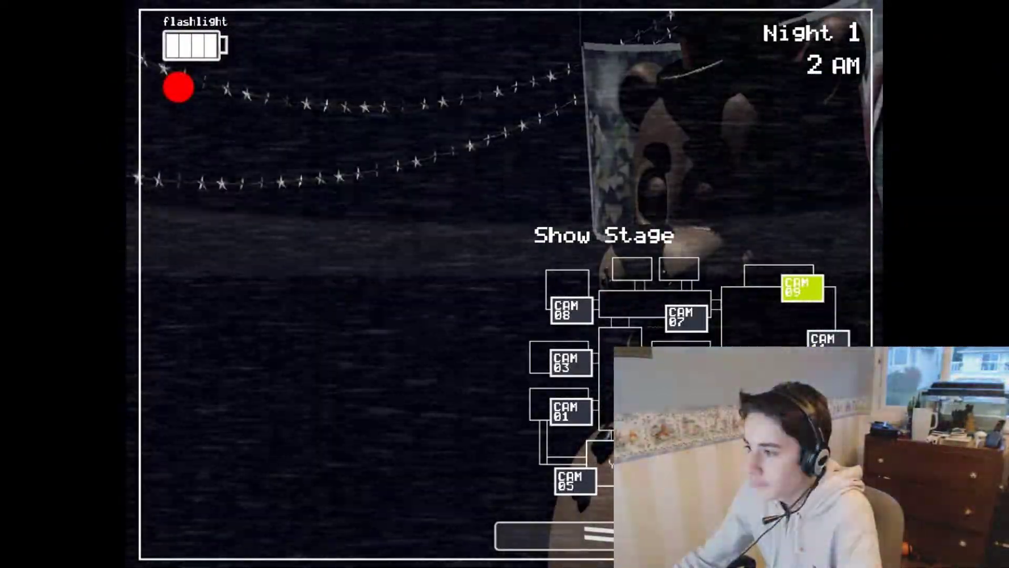
click(631, 363)
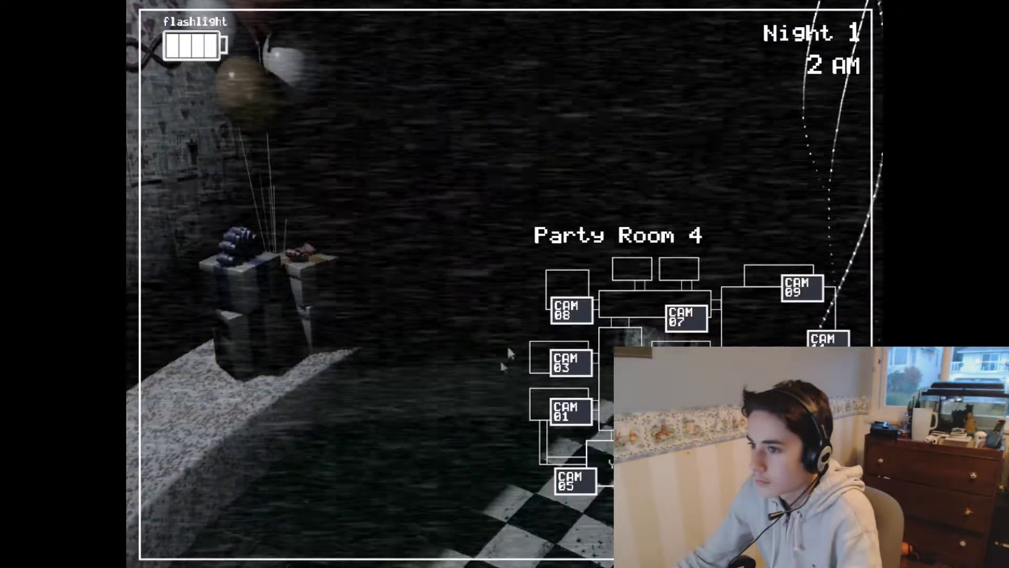
key(ctrl)
click(573, 311)
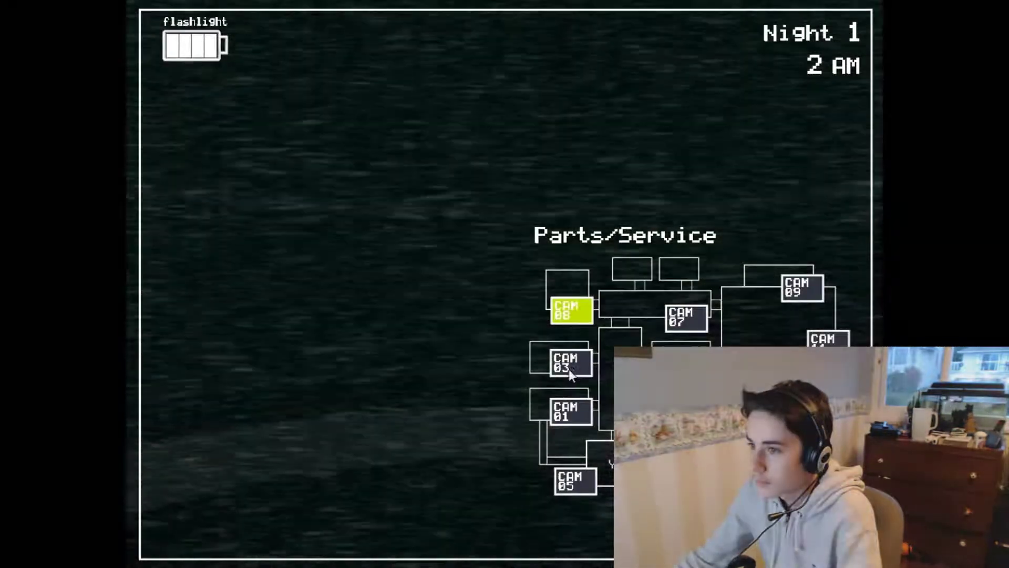
Watch Toy Bonnie on the Party Room 3 feed with repeated flashlight bursts
click(568, 370)
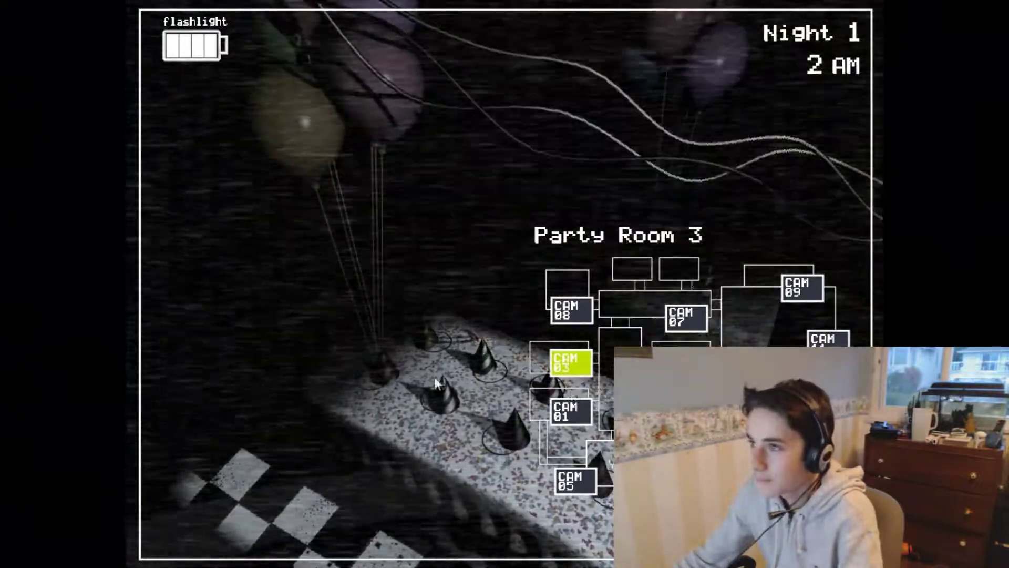
key(ctrl)
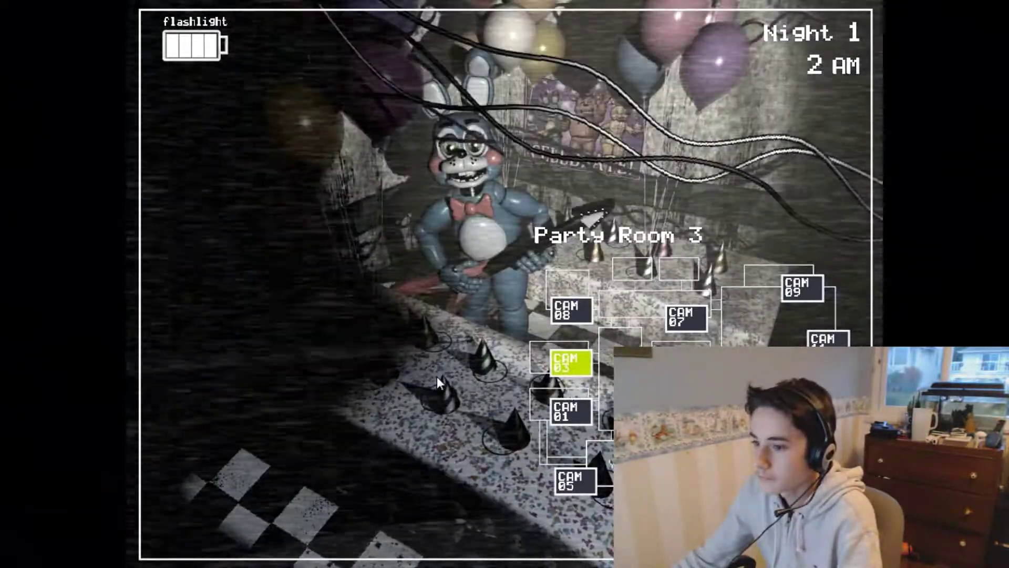
key(ctrl)
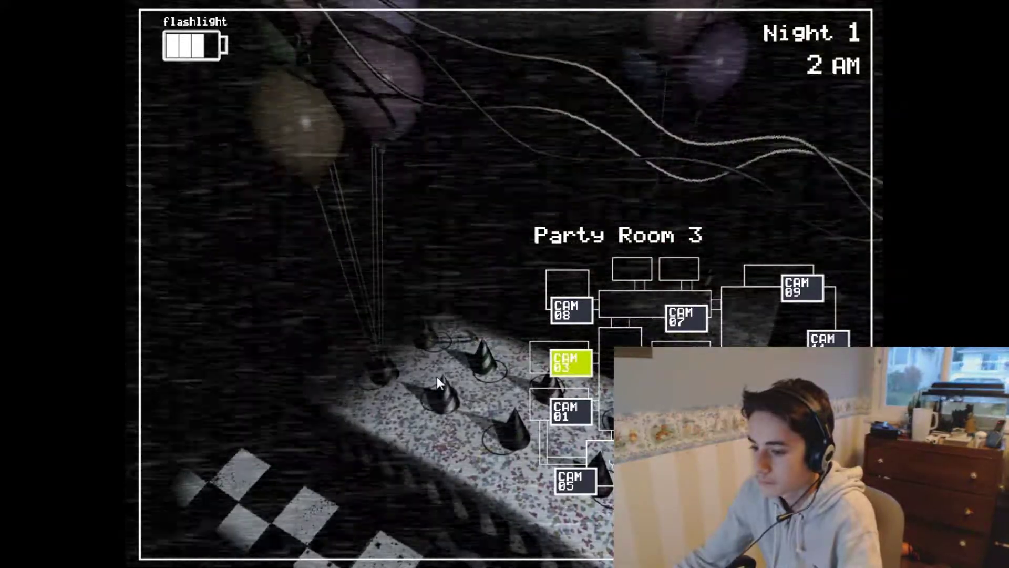
key(ctrl)
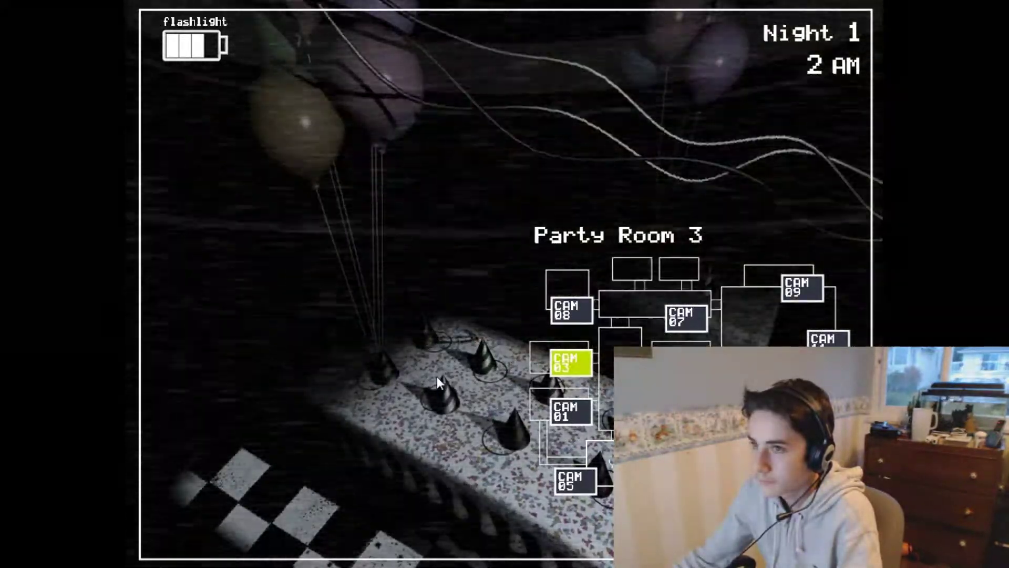
key(ctrl)
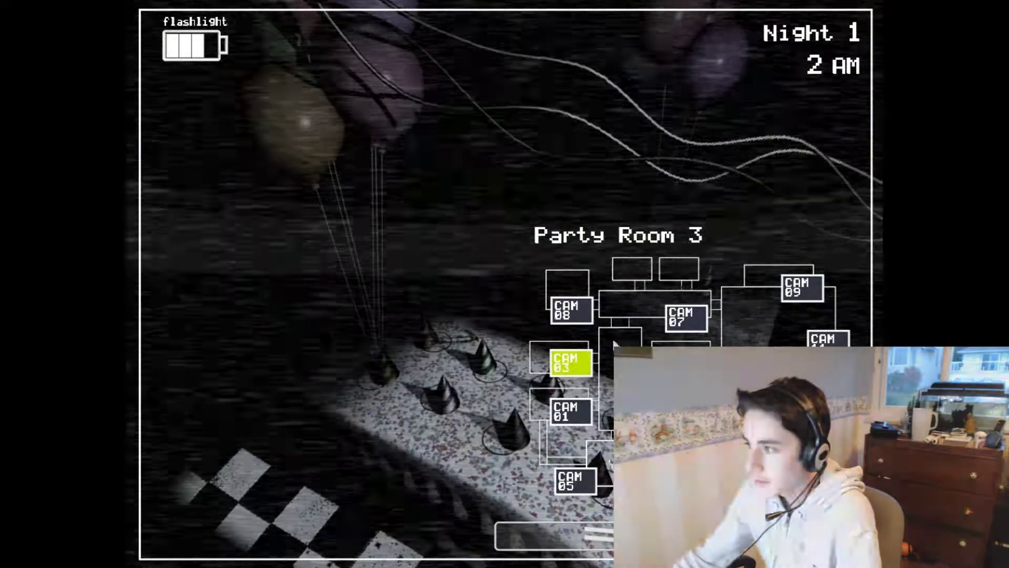
Cycle through Game Area, Show Stage, Main Hall and Party Rooms, then wind the music box
click(680, 348)
click(803, 288)
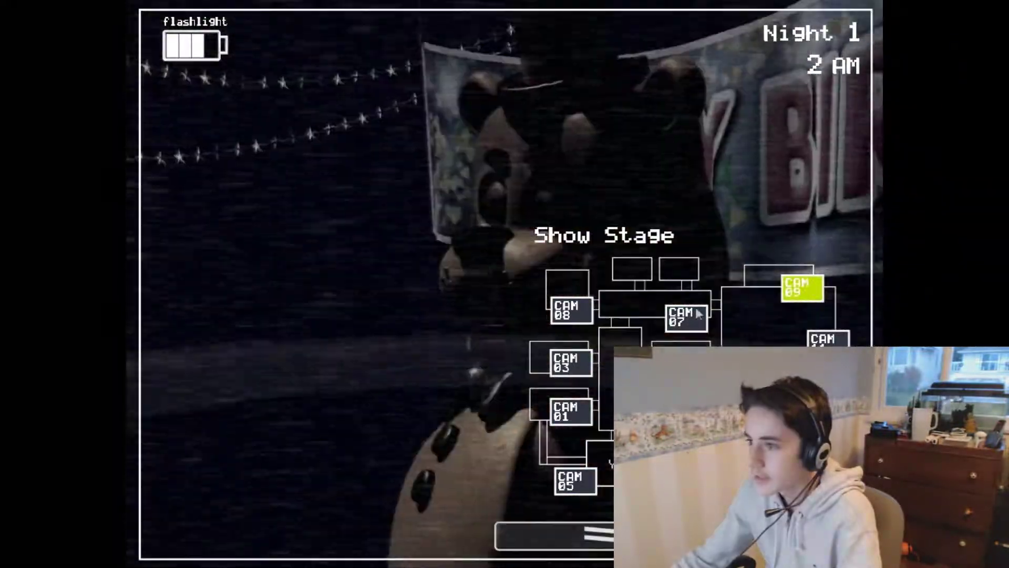
click(698, 313)
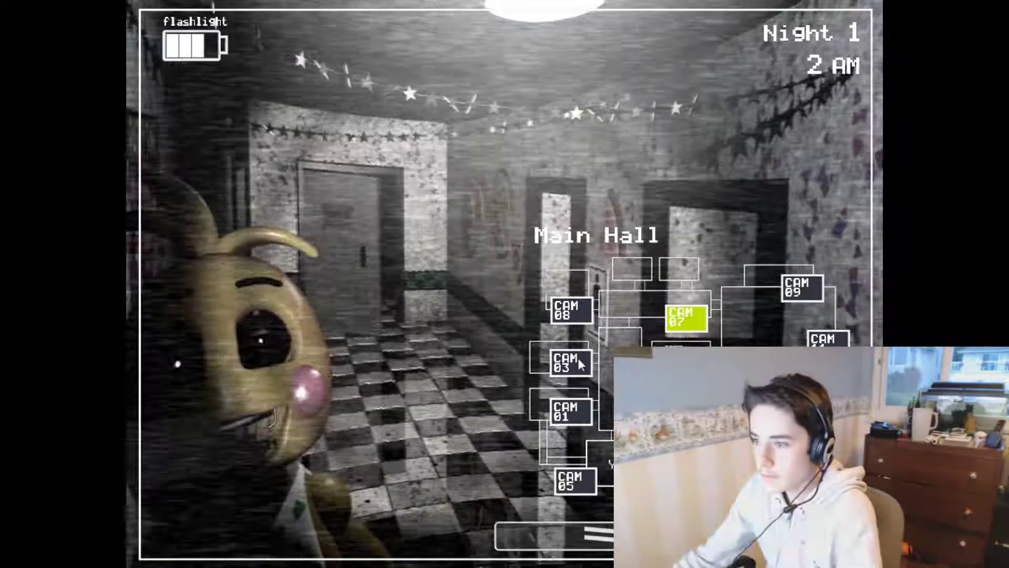
click(580, 363)
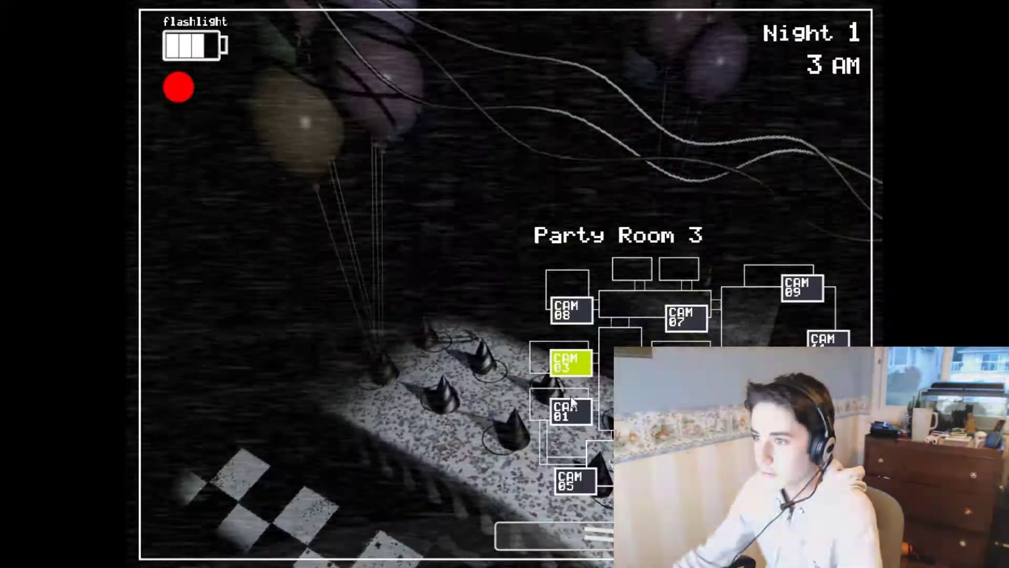
click(573, 406)
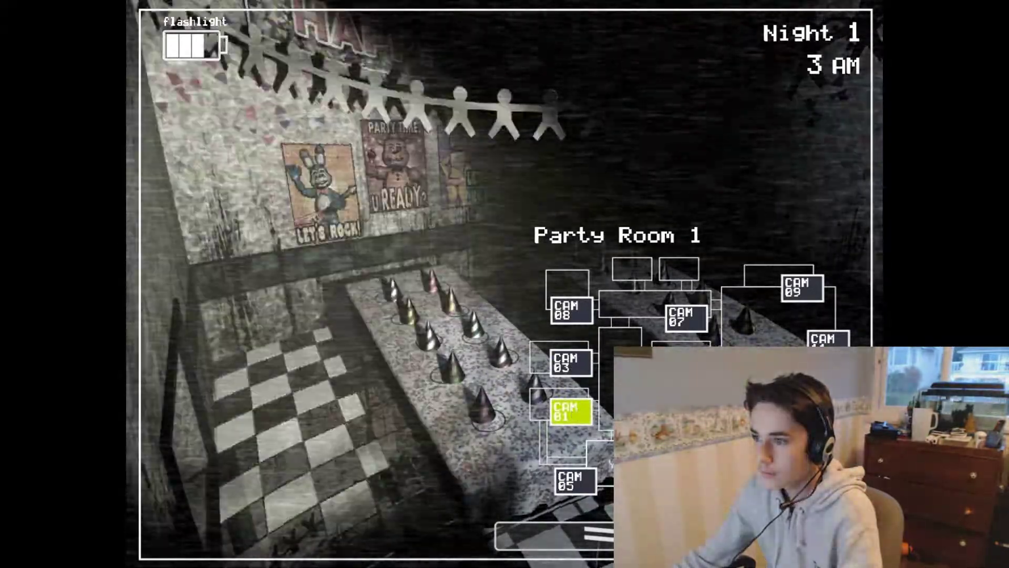
click(635, 410)
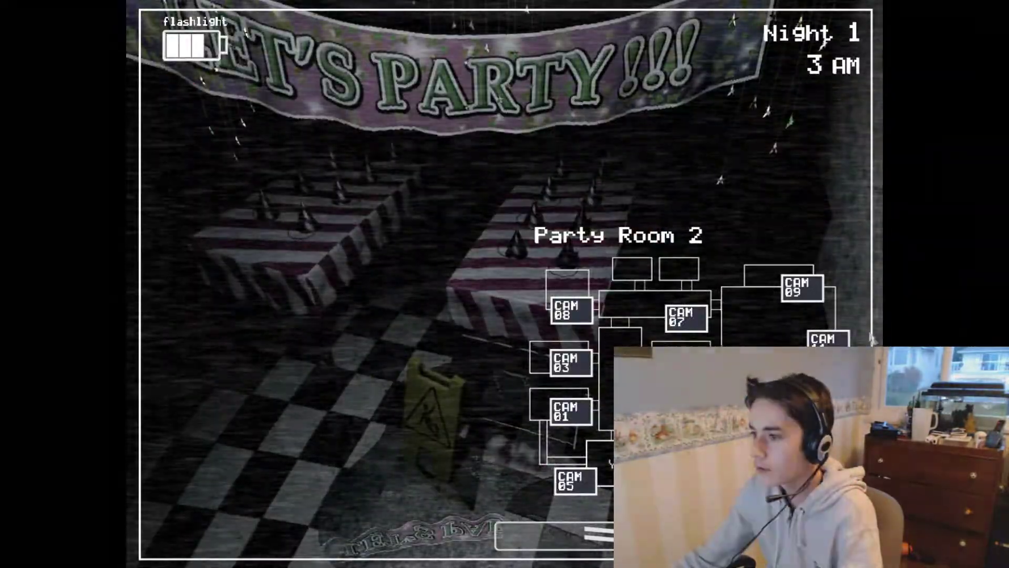
click(828, 339)
click(468, 440)
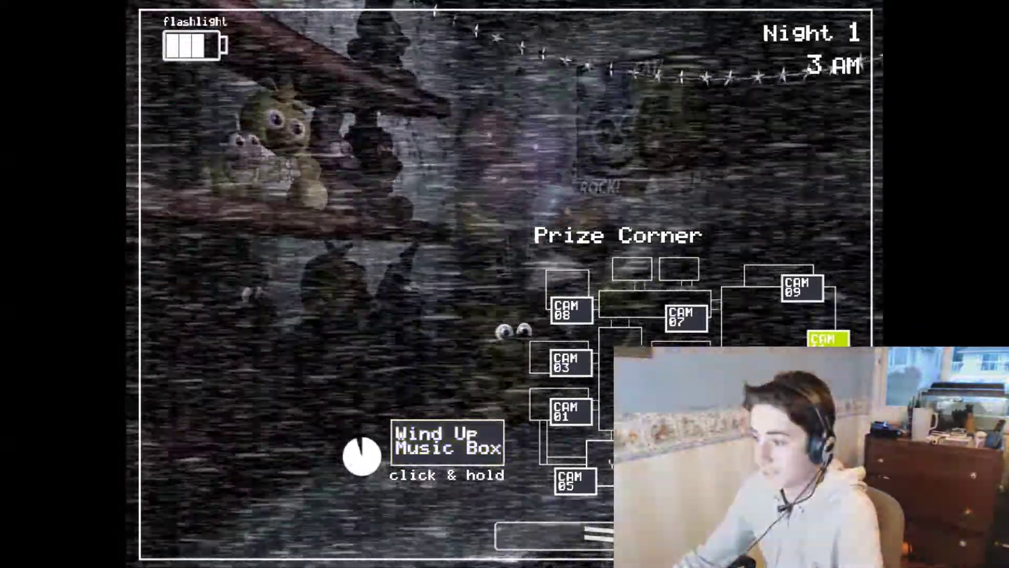
Check both air vents and flash the light on Toy Bonnie in the Right Air Vent
click(587, 477)
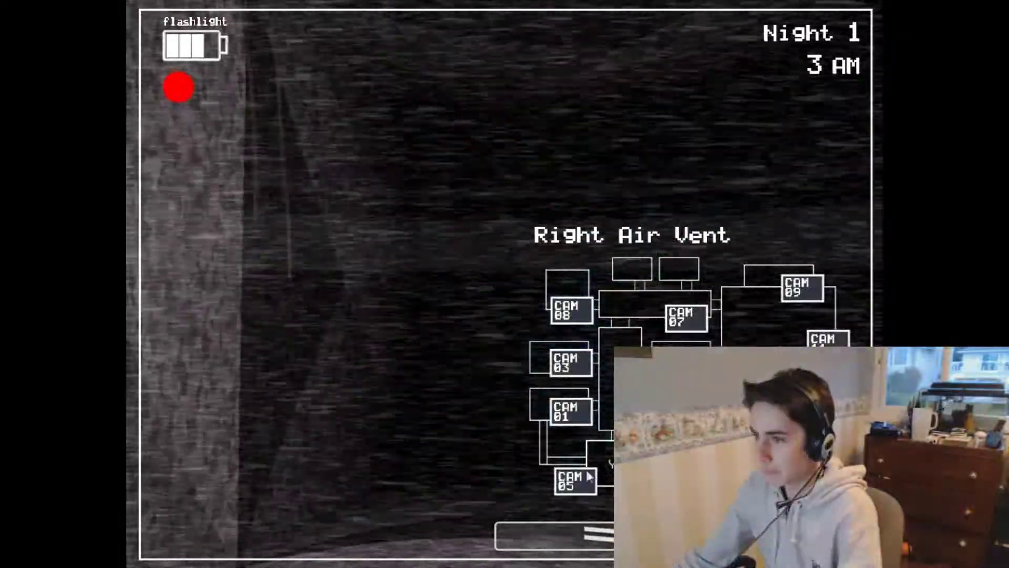
click(575, 480)
key(ctrl)
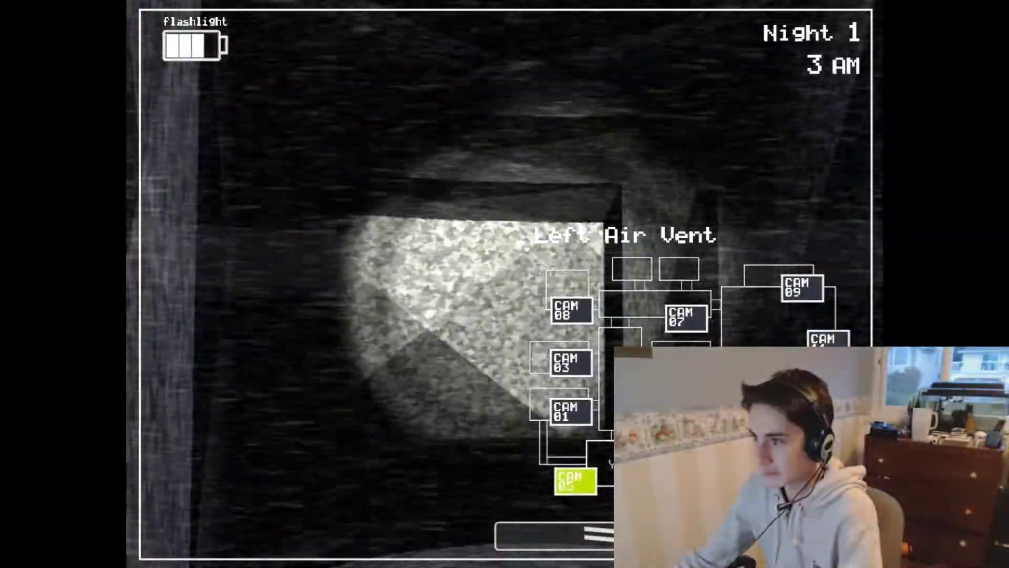
click(630, 479)
key(ctrl)
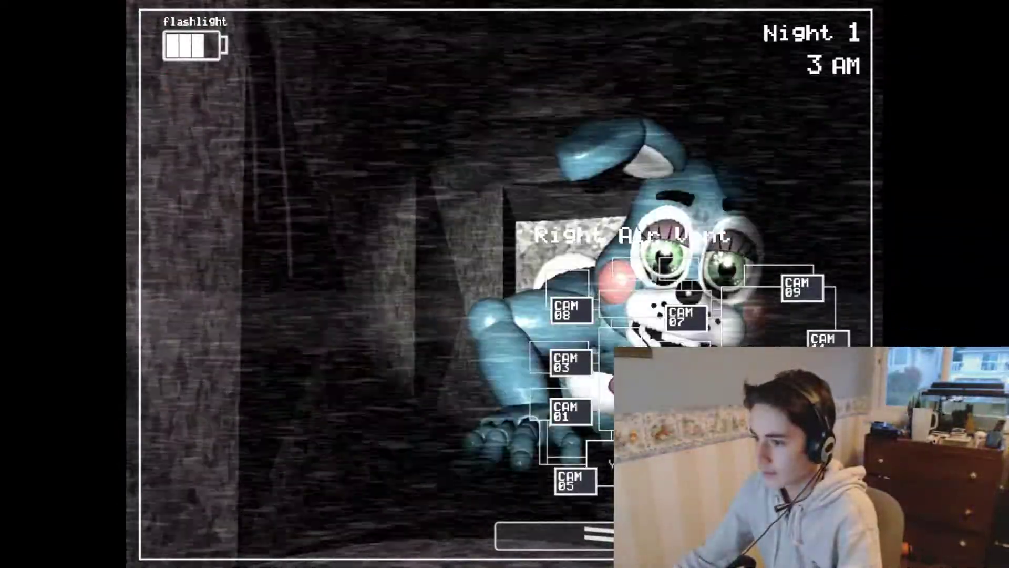
key(ctrl)
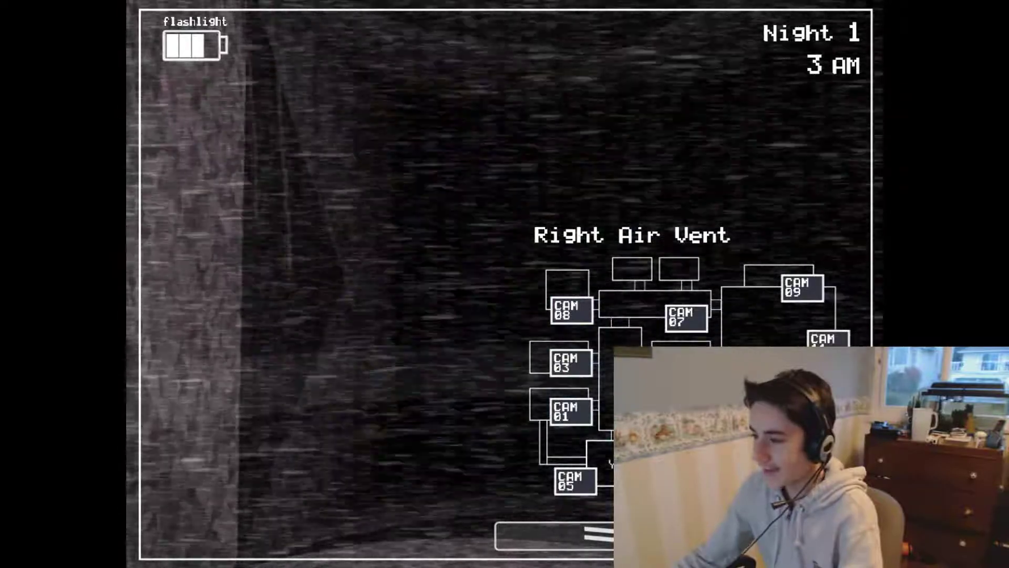
key(ctrl)
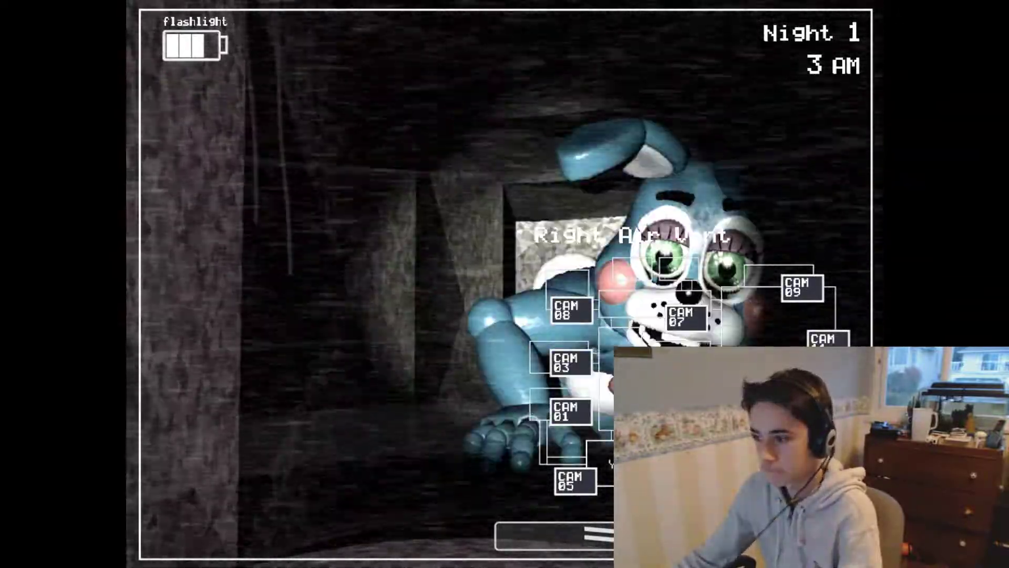
Sweep Party Rooms 1, 3, 4 and Parts/Service, then light Main Hall to spot Toy Chica
click(802, 288)
click(571, 410)
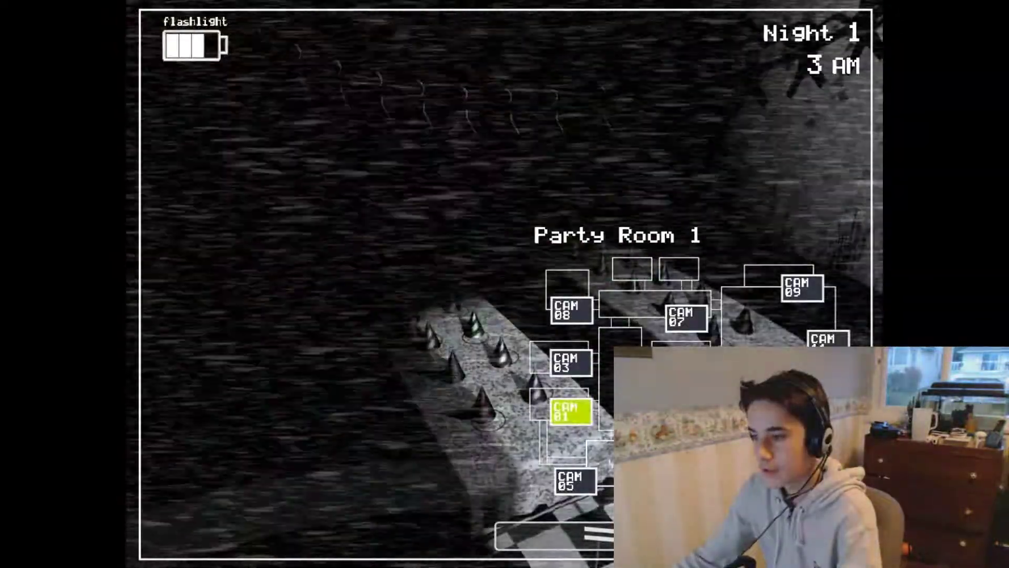
click(571, 362)
click(623, 355)
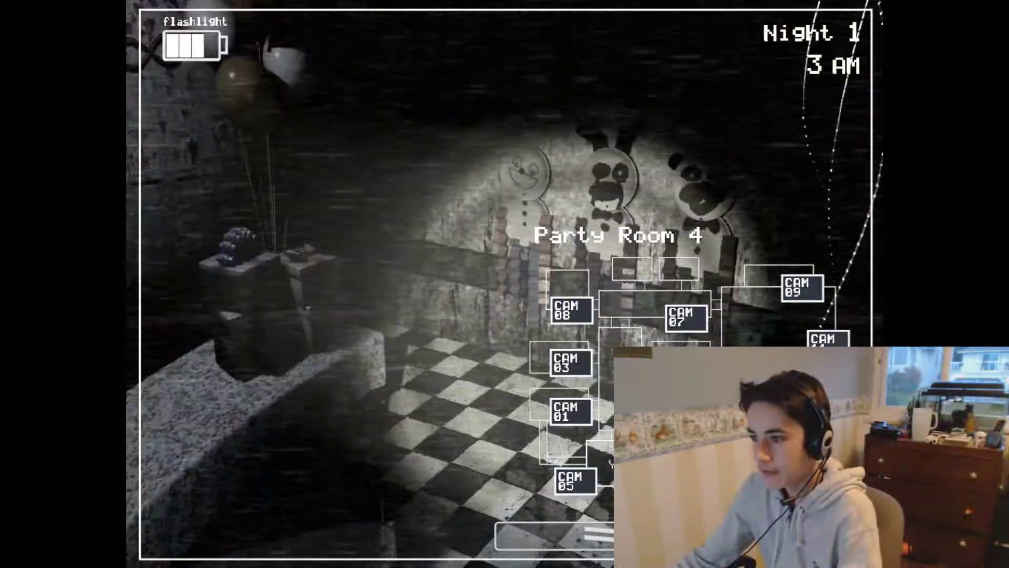
click(569, 316)
click(674, 317)
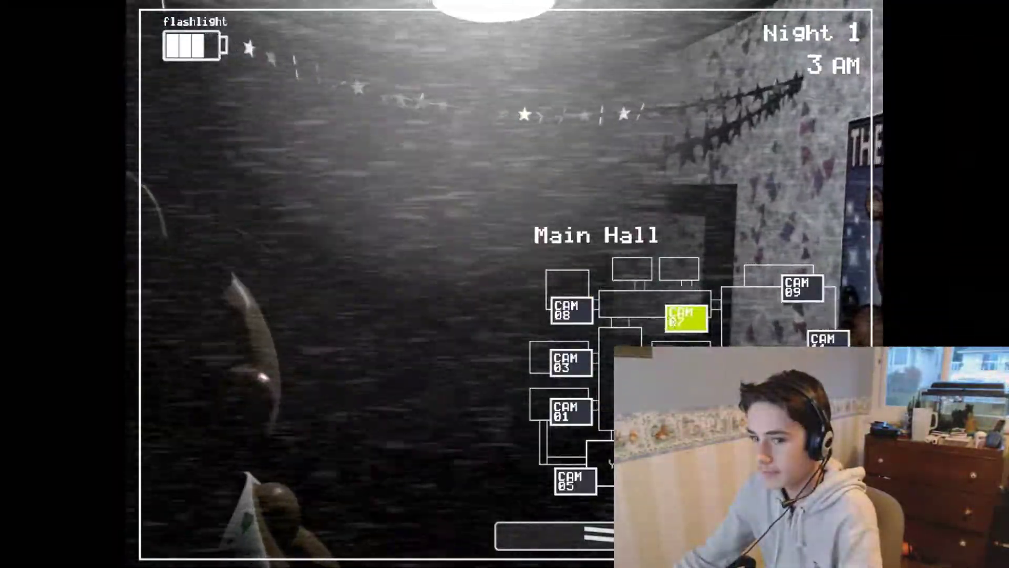
key(ctrl)
Alternate between the Right Air Vent and Main Hall feeds, lighting Toy Chica in Main Hall
click(663, 478)
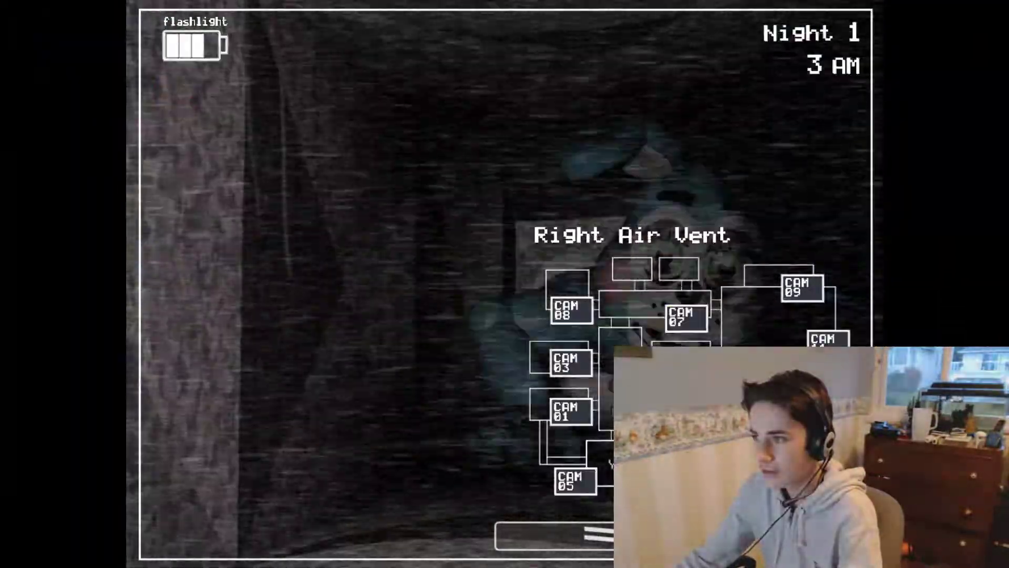
click(569, 308)
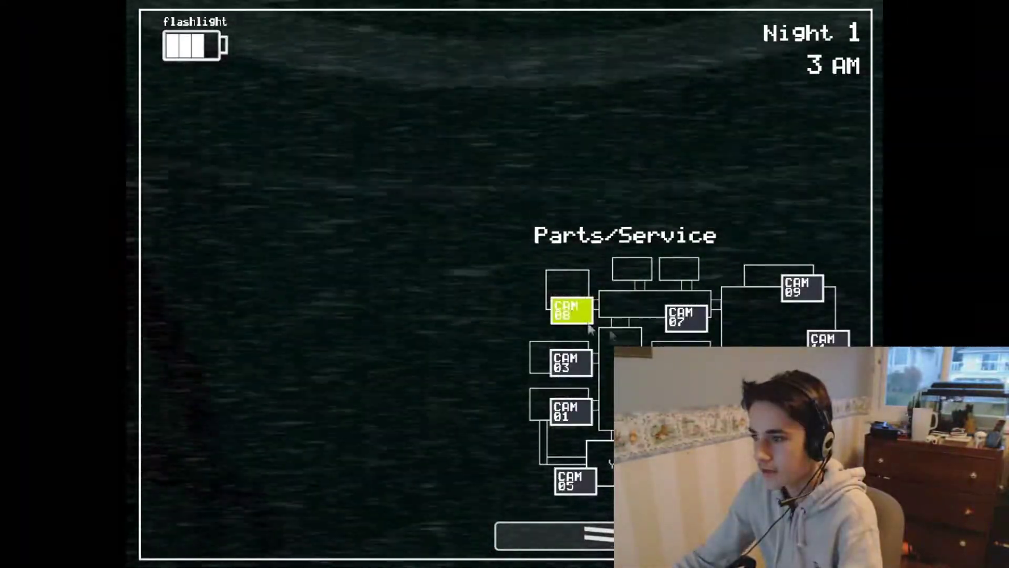
click(686, 321)
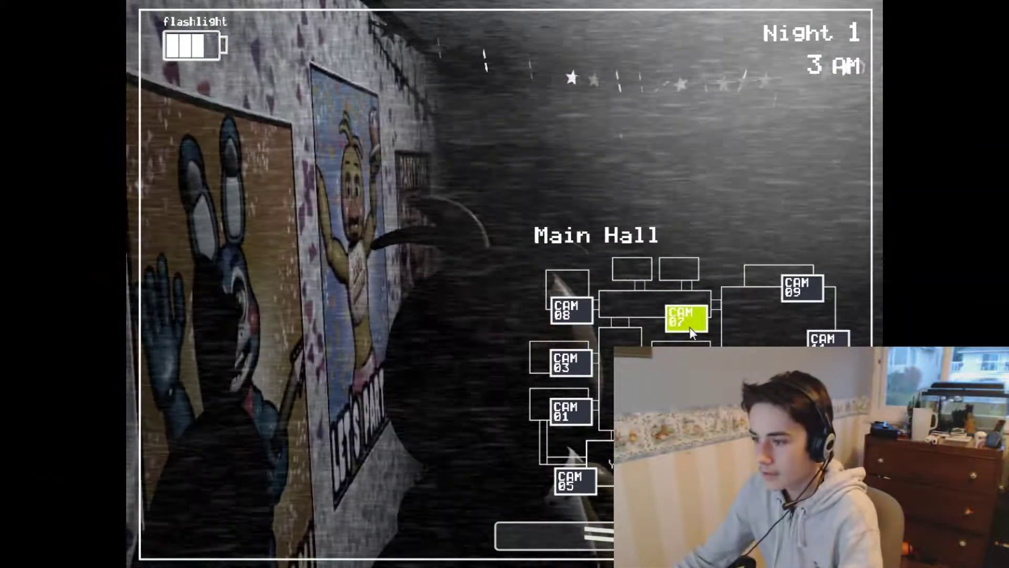
click(663, 477)
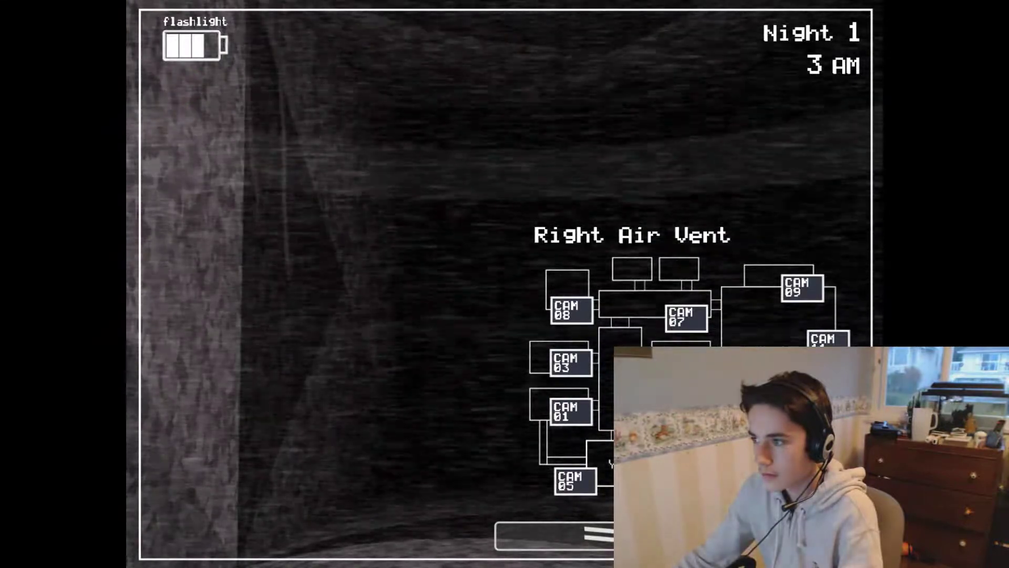
click(686, 315)
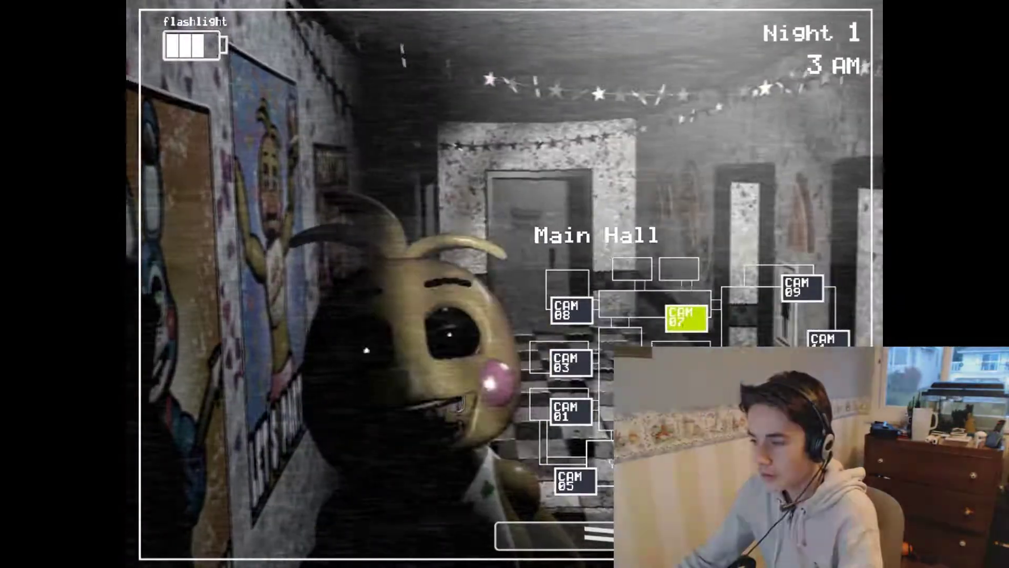
click(663, 477)
click(688, 319)
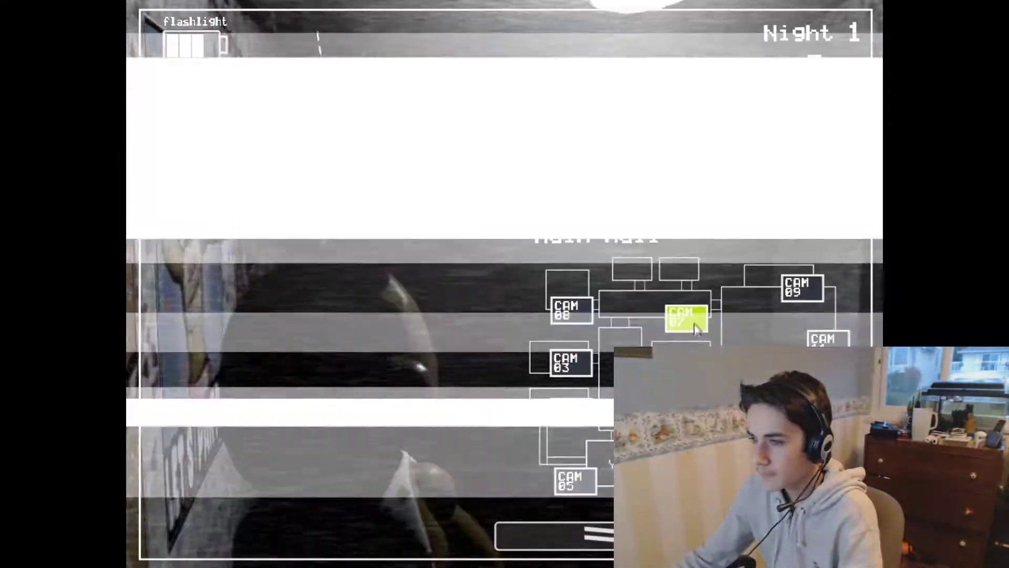
key(ctrl)
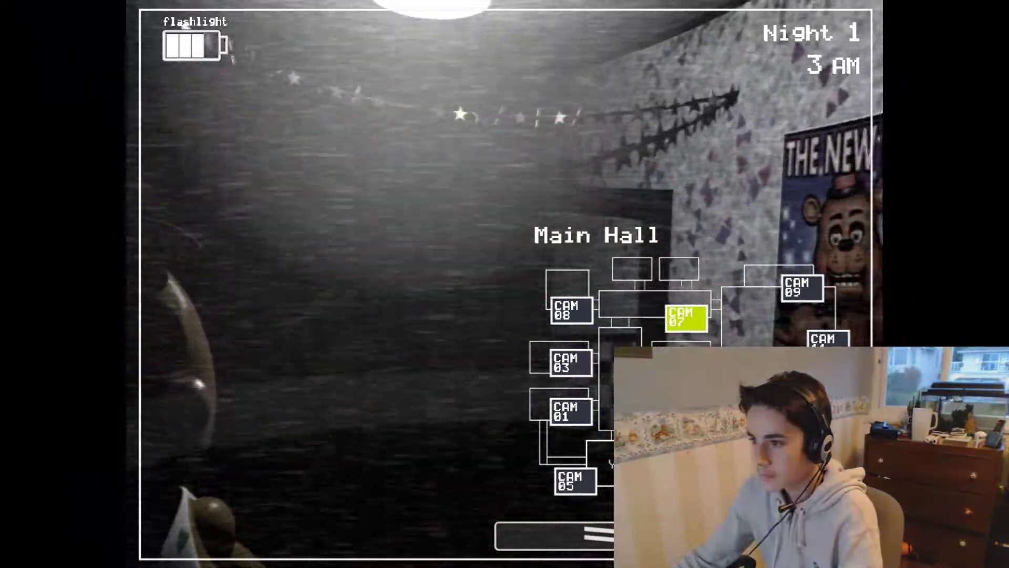
click(662, 477)
click(687, 321)
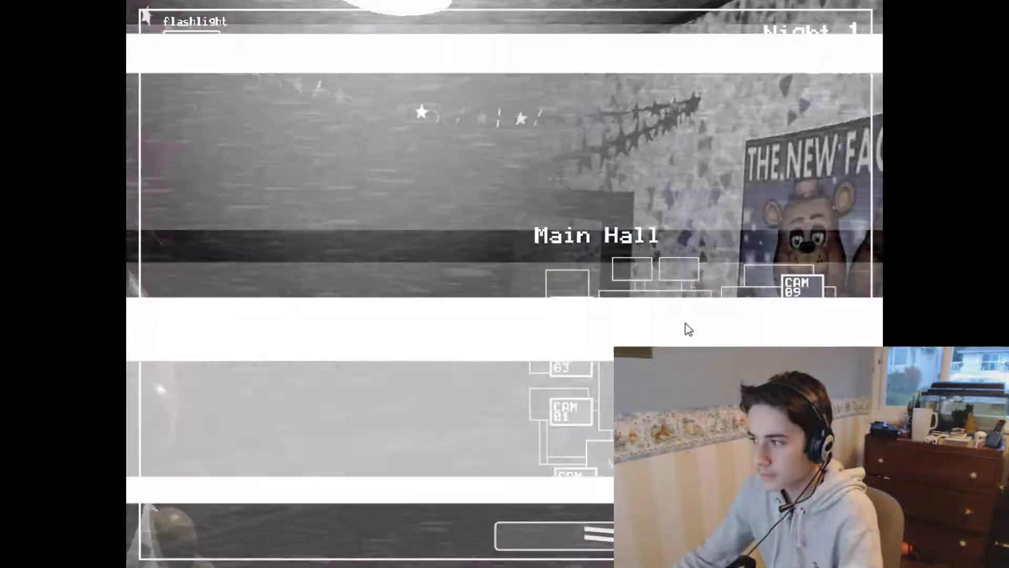
Wind the Prize Corner music box back to full
click(828, 340)
click(427, 449)
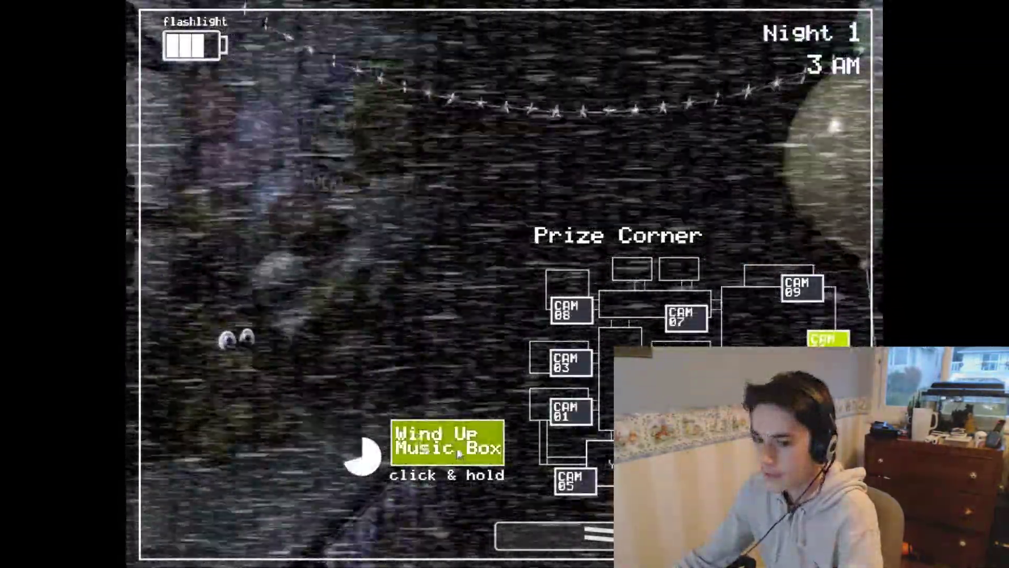
drag(460, 451, 463, 449)
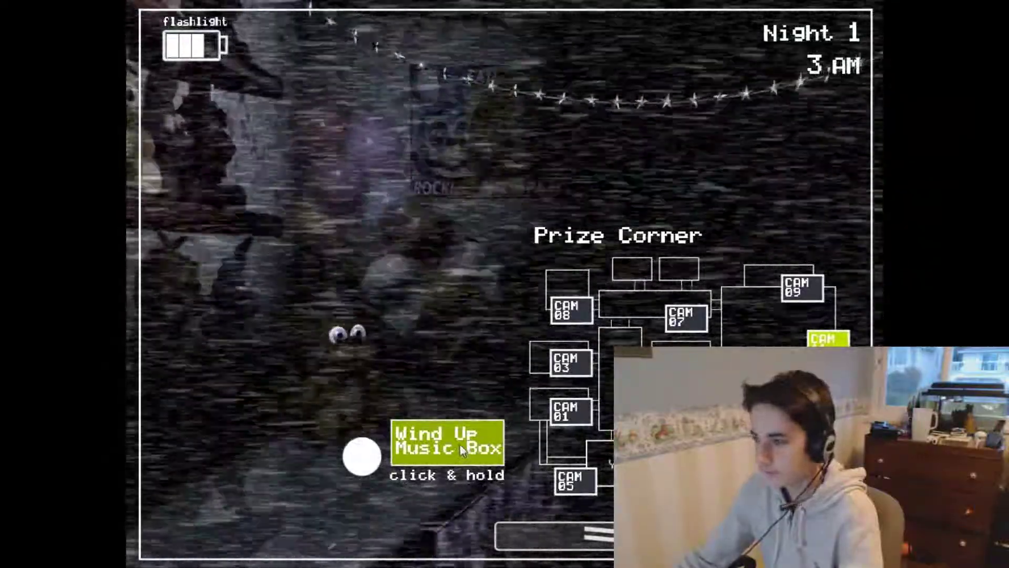
Check Party Room 4, flash the light into the Right Air Vent, then view Main Hall
click(647, 363)
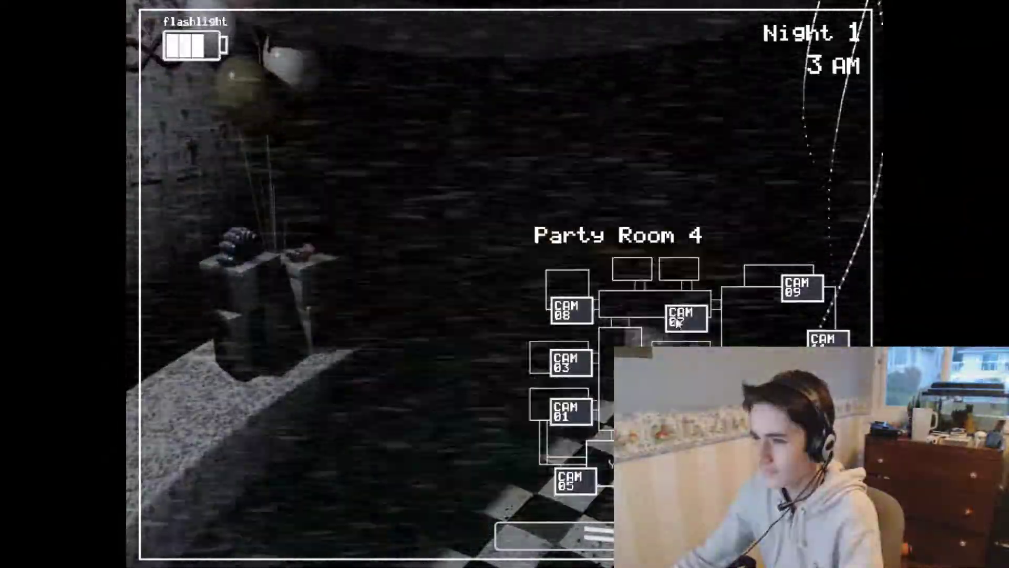
click(687, 318)
click(694, 477)
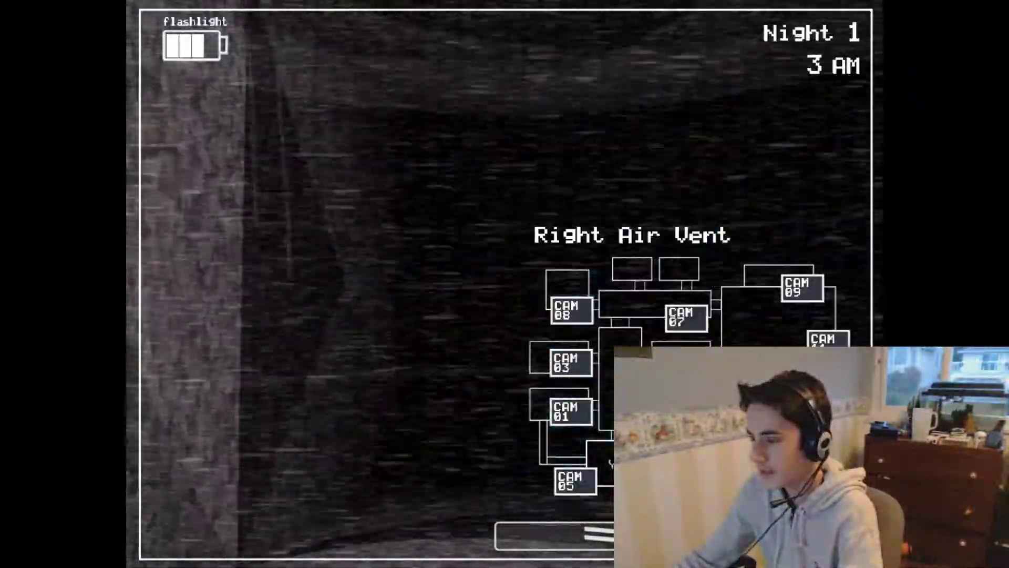
key(ctrl)
key(ctrl)
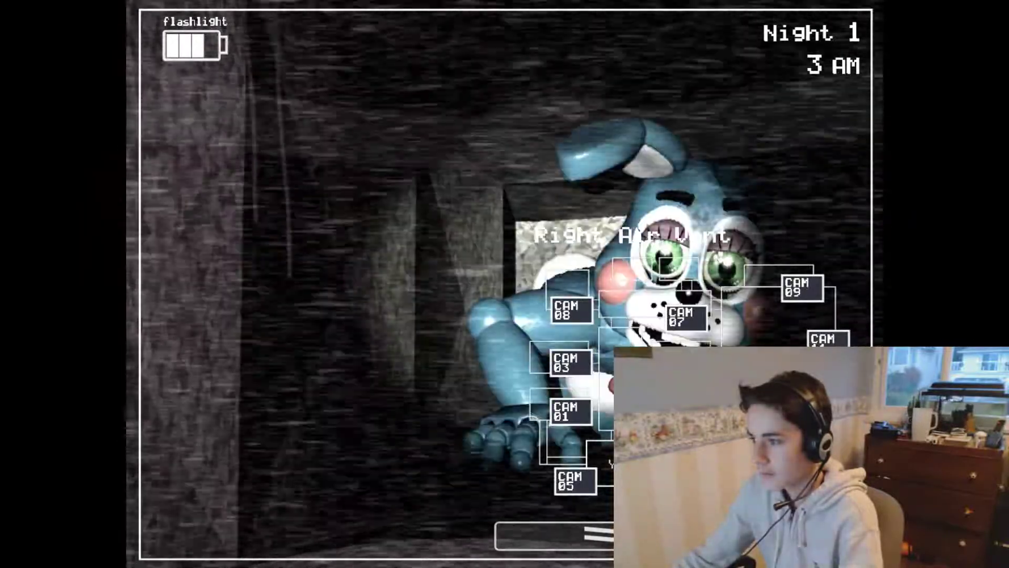
key(ctrl)
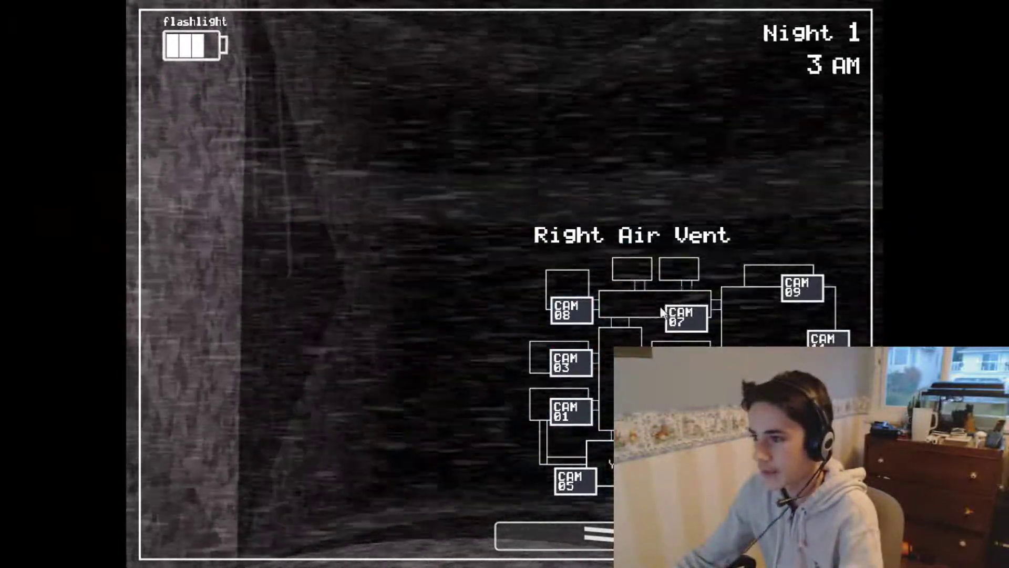
click(672, 320)
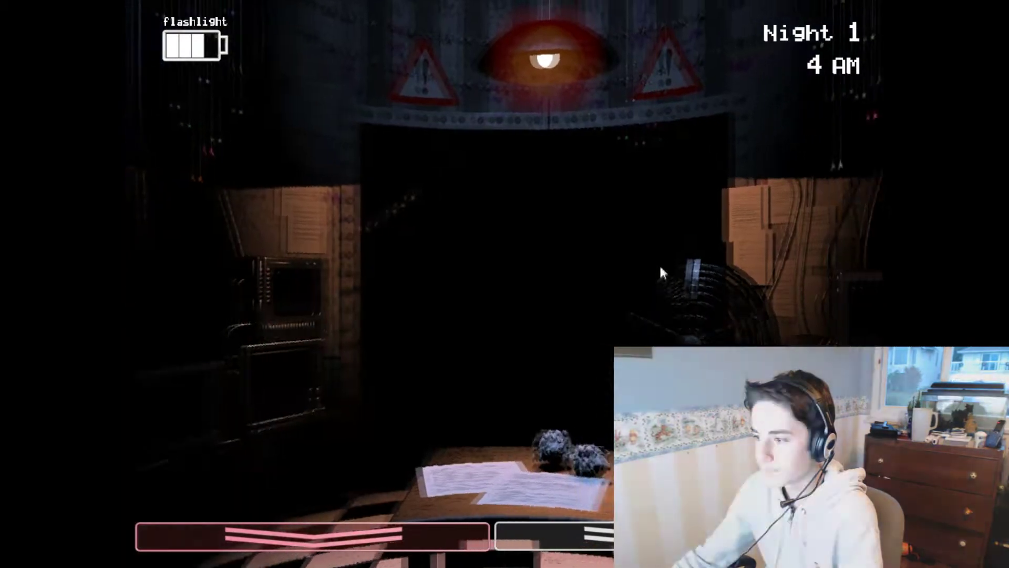
Bring the camera feeds back up to check on the rooms
click(671, 410)
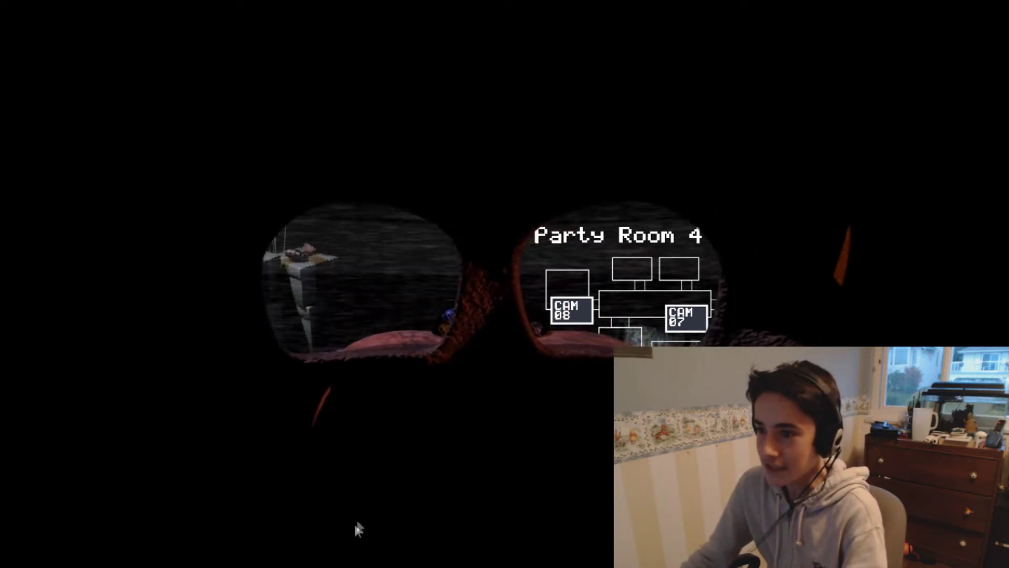
Alternate between Parts/Service and Main Hall feeds while masked, finishing on Game Area
click(572, 309)
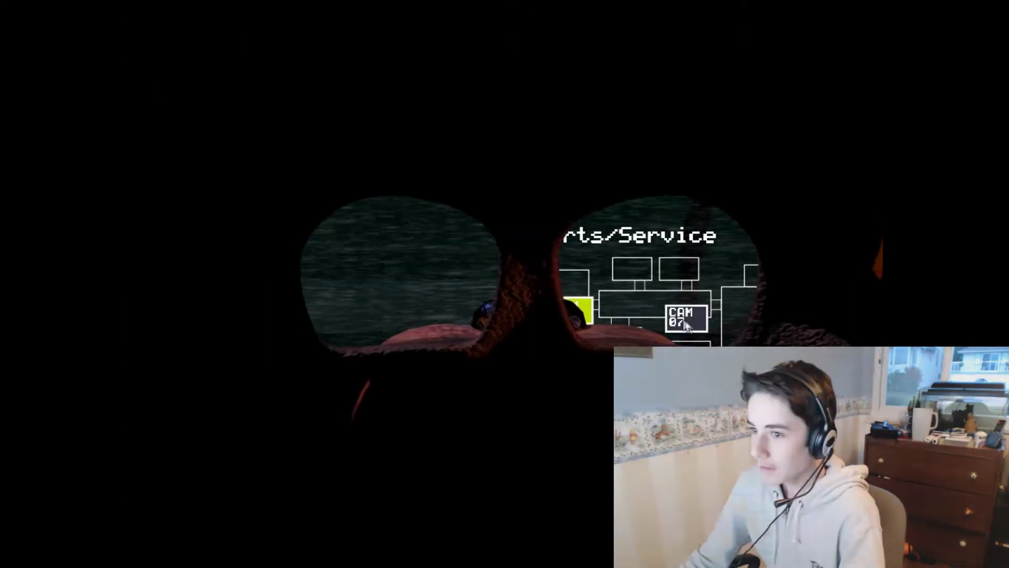
click(685, 319)
click(570, 315)
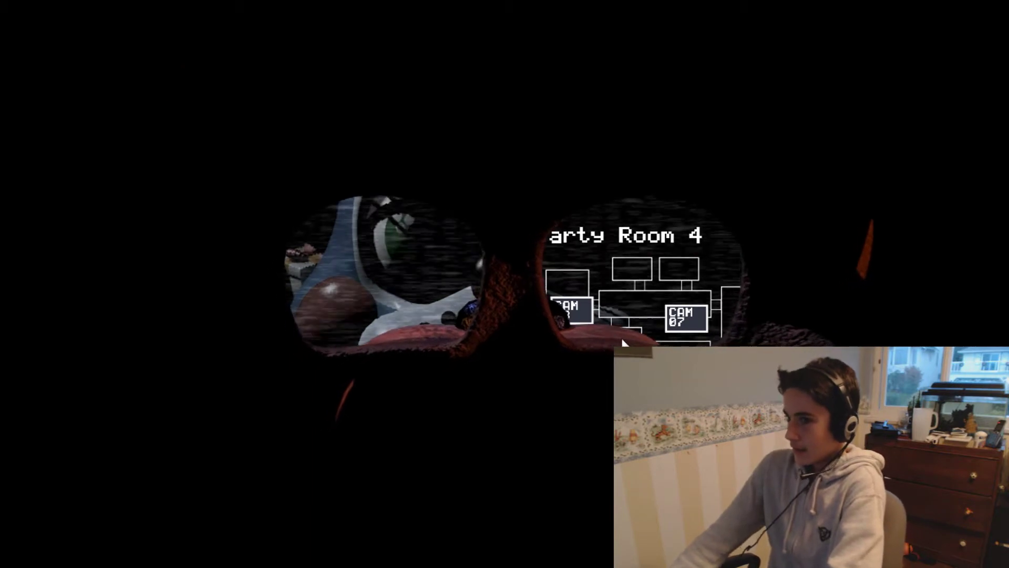
click(585, 314)
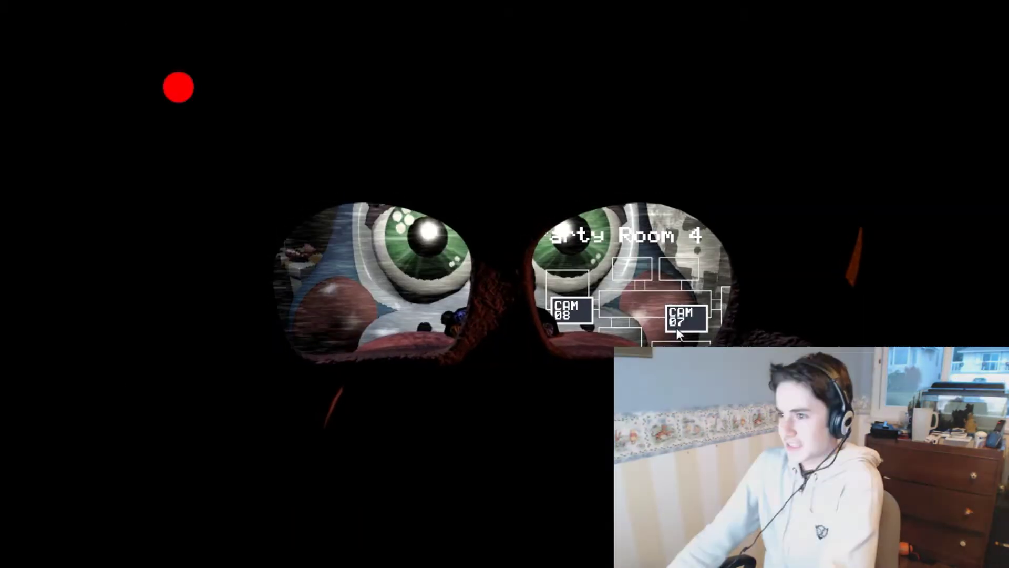
click(677, 328)
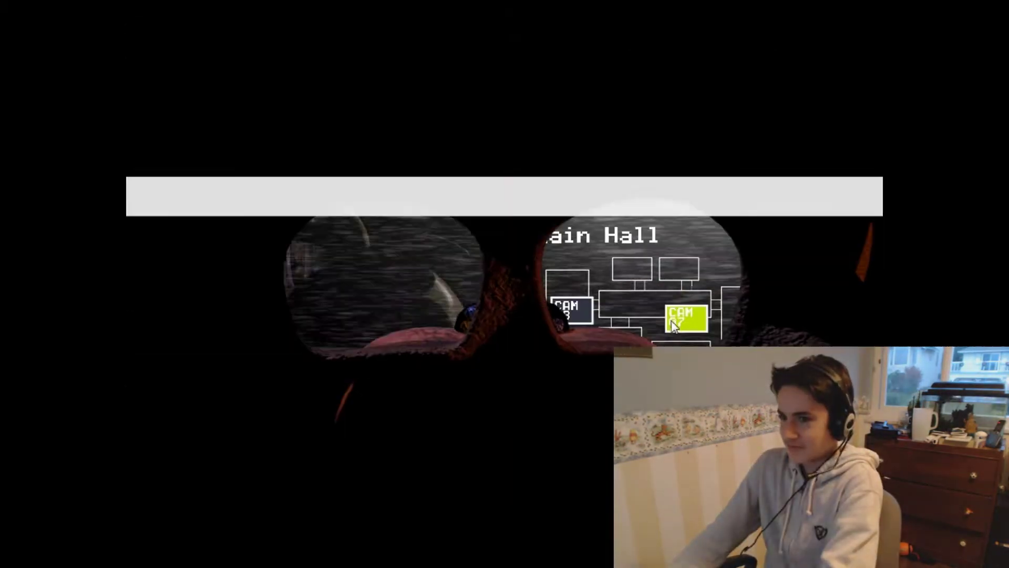
click(571, 314)
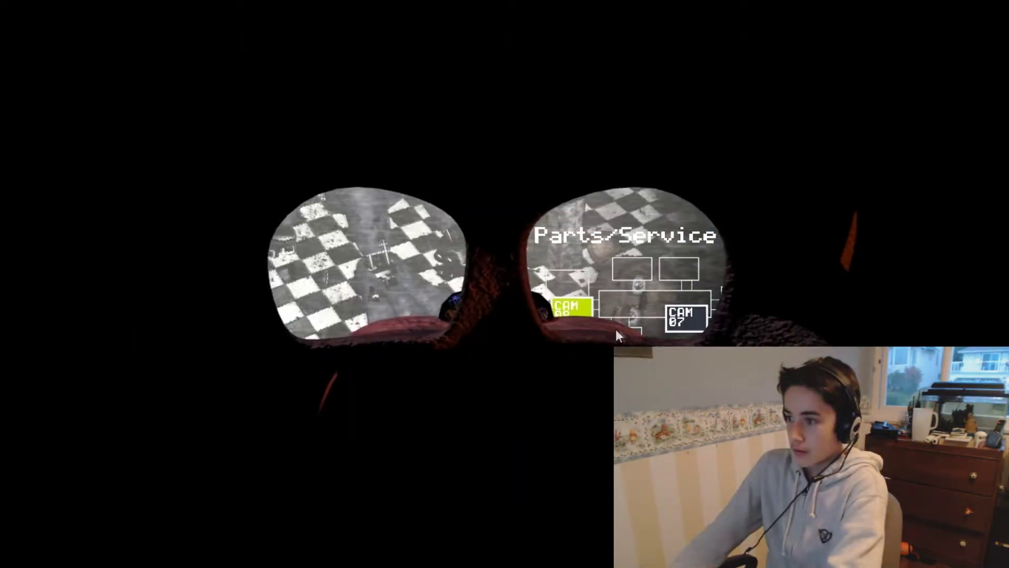
click(757, 292)
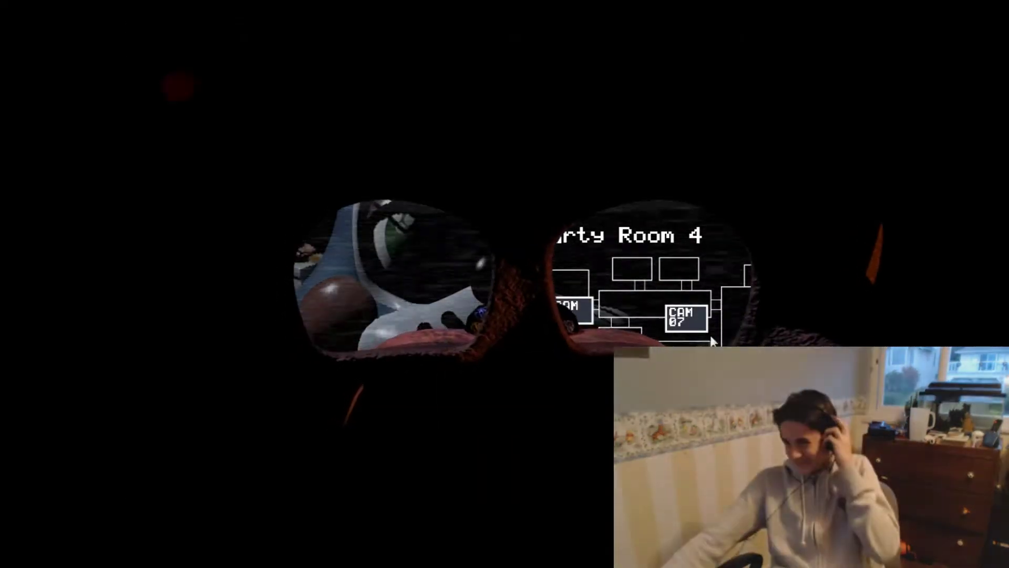
click(702, 319)
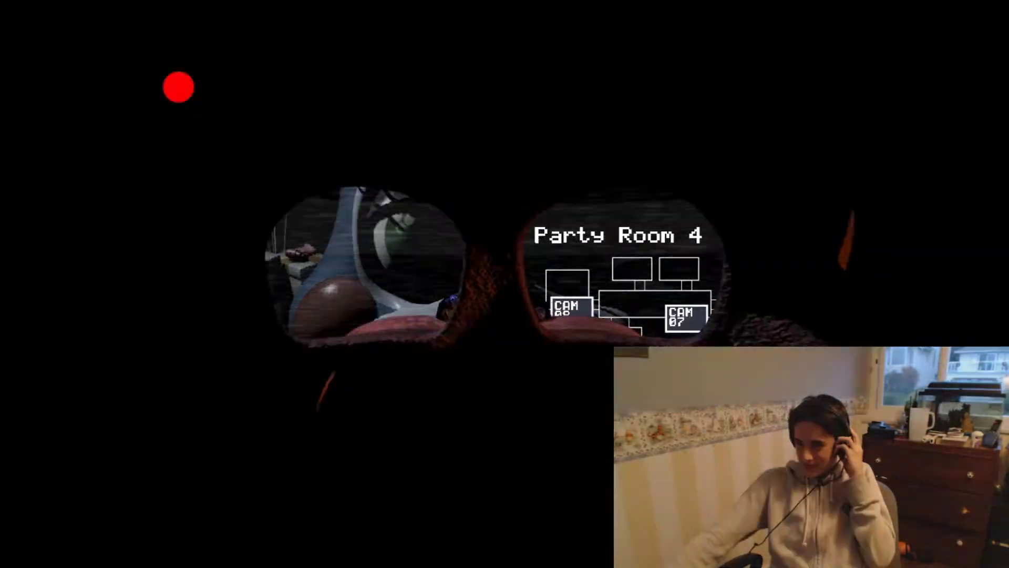
click(577, 224)
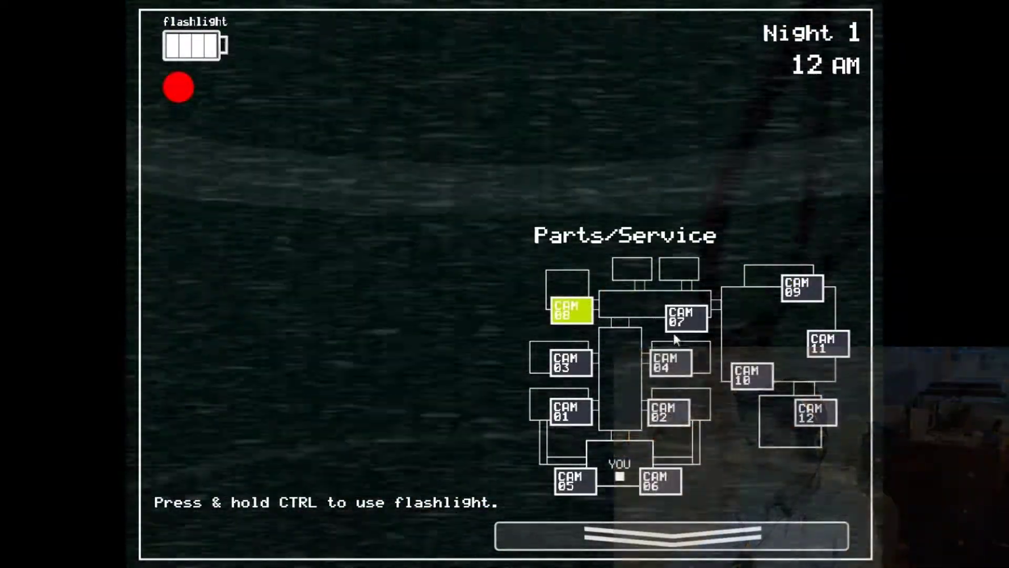
Sweep Main Hall, Show Stage (lit), Game Area, Party Room 2, Kid's Cove and Right Vent feeds
click(673, 324)
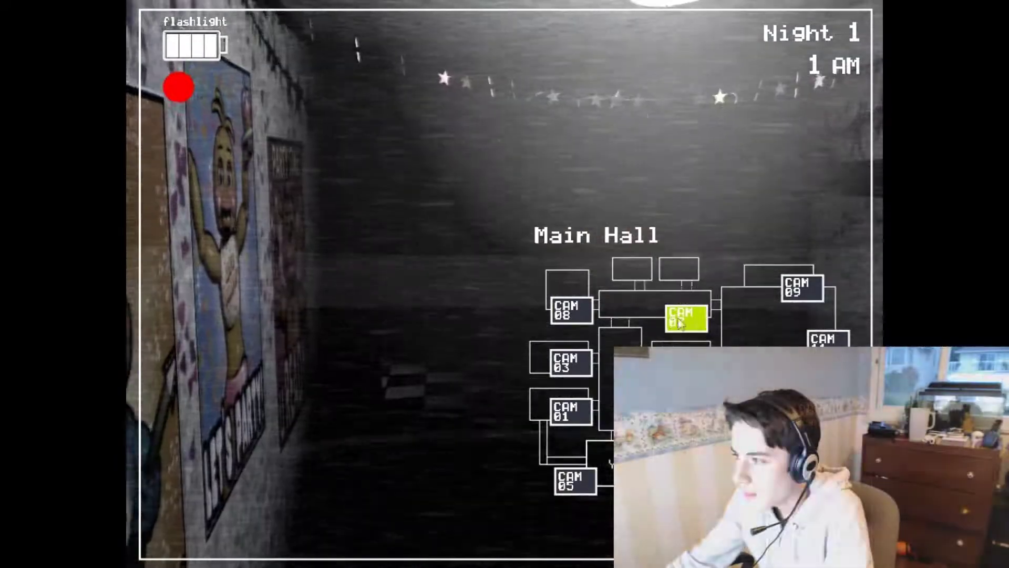
click(827, 341)
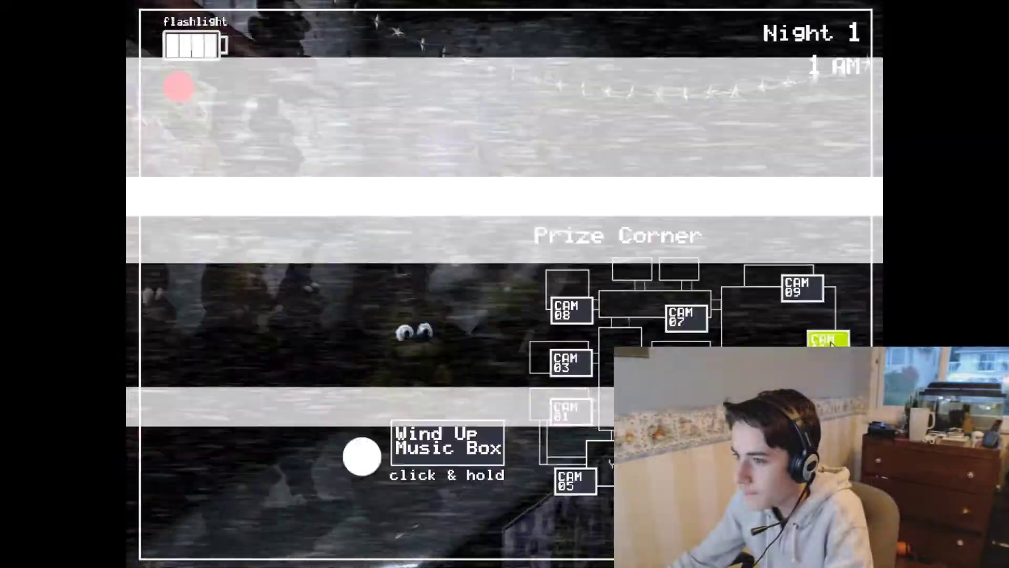
click(798, 291)
key(ctrl)
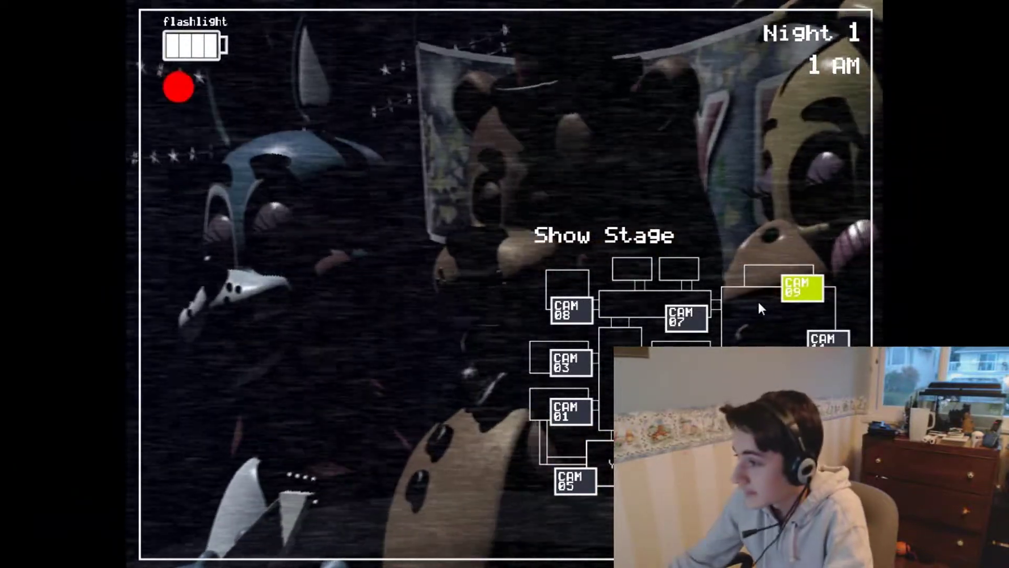
click(763, 364)
click(828, 339)
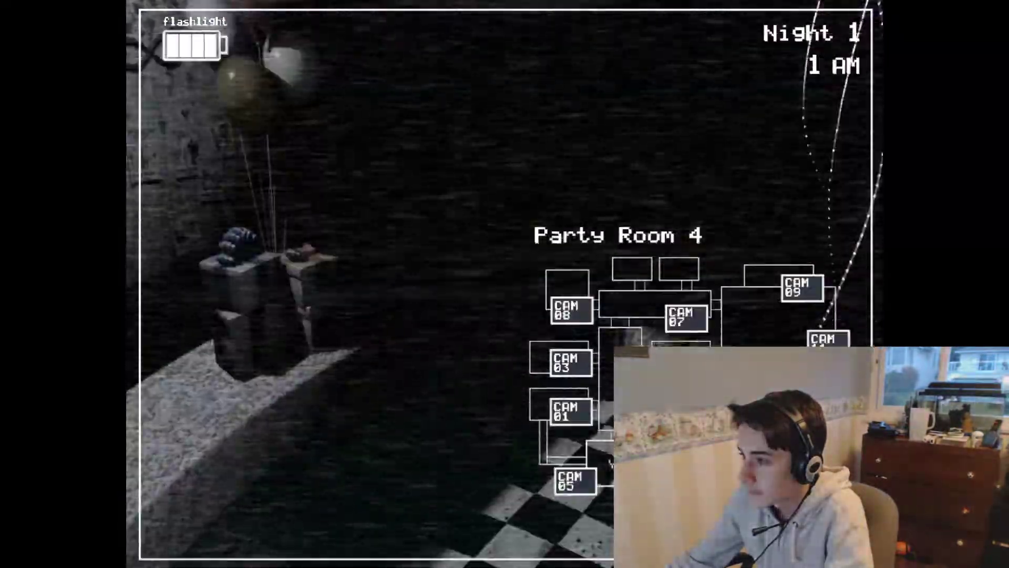
click(686, 318)
click(631, 410)
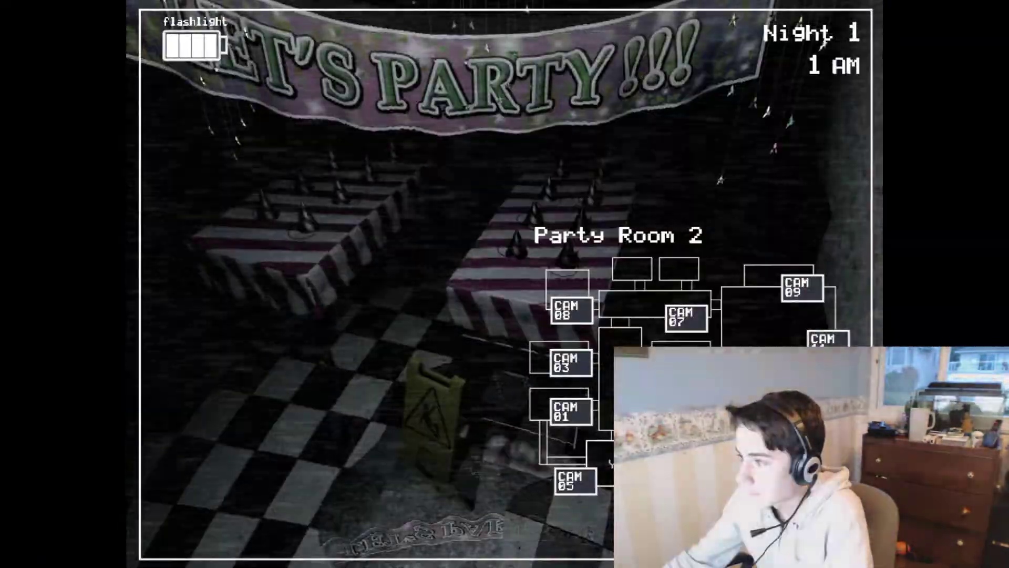
click(820, 386)
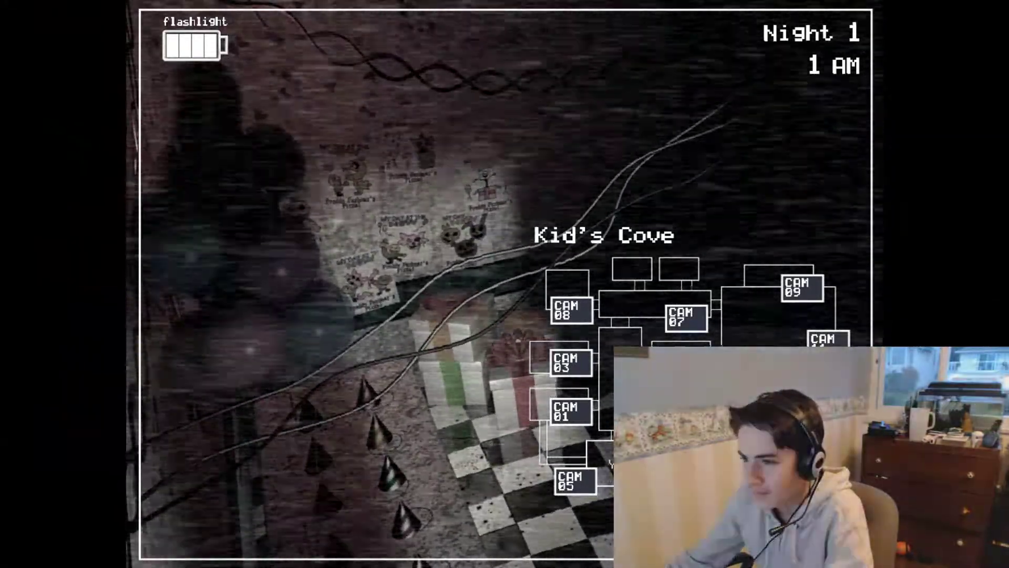
click(658, 479)
click(659, 410)
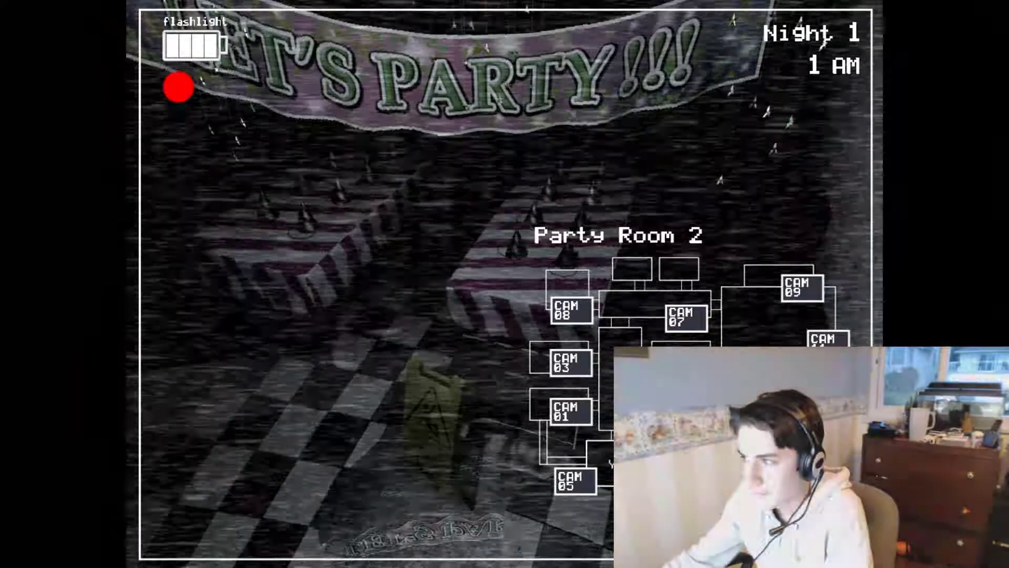
click(787, 293)
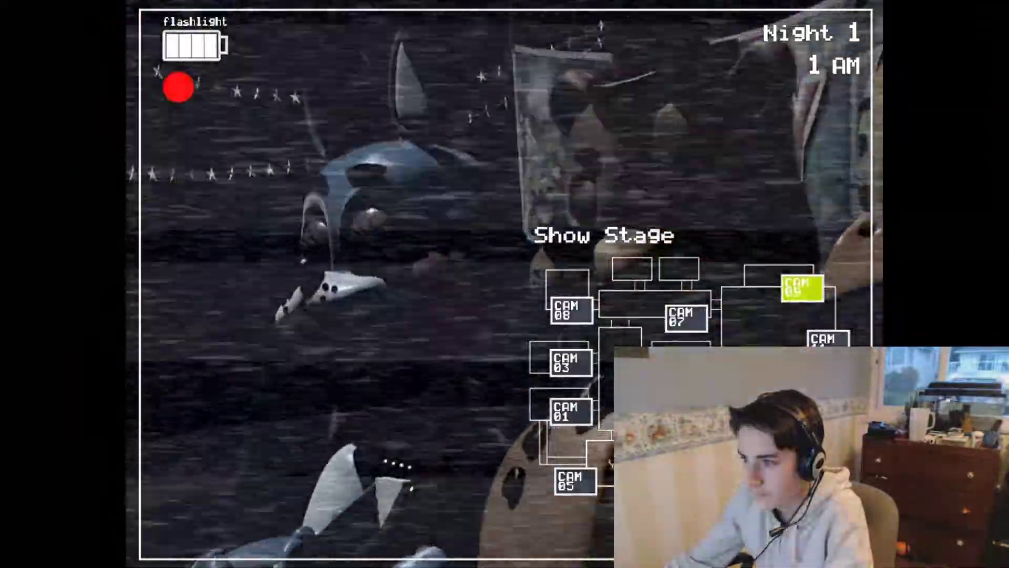
click(713, 371)
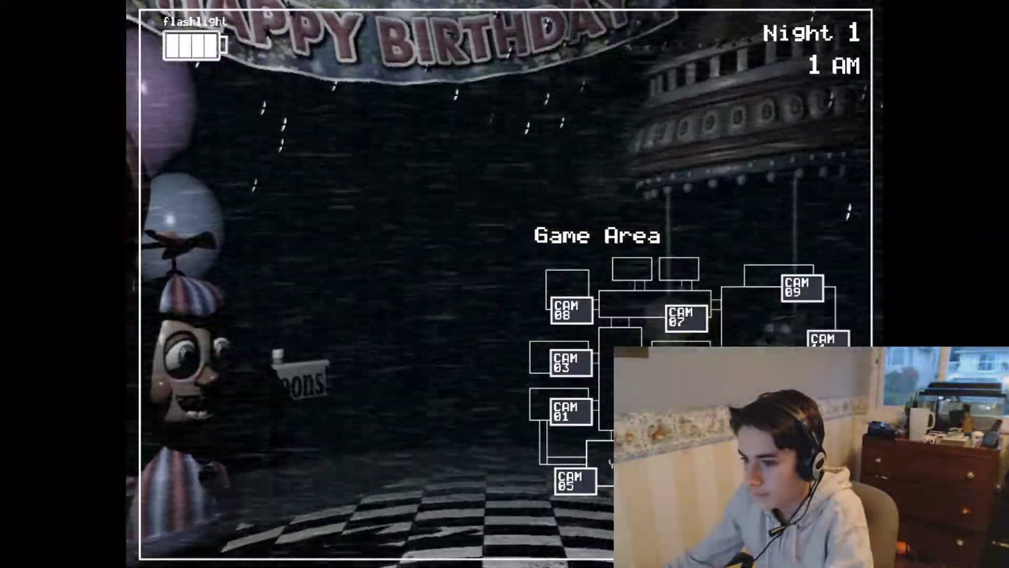
click(828, 339)
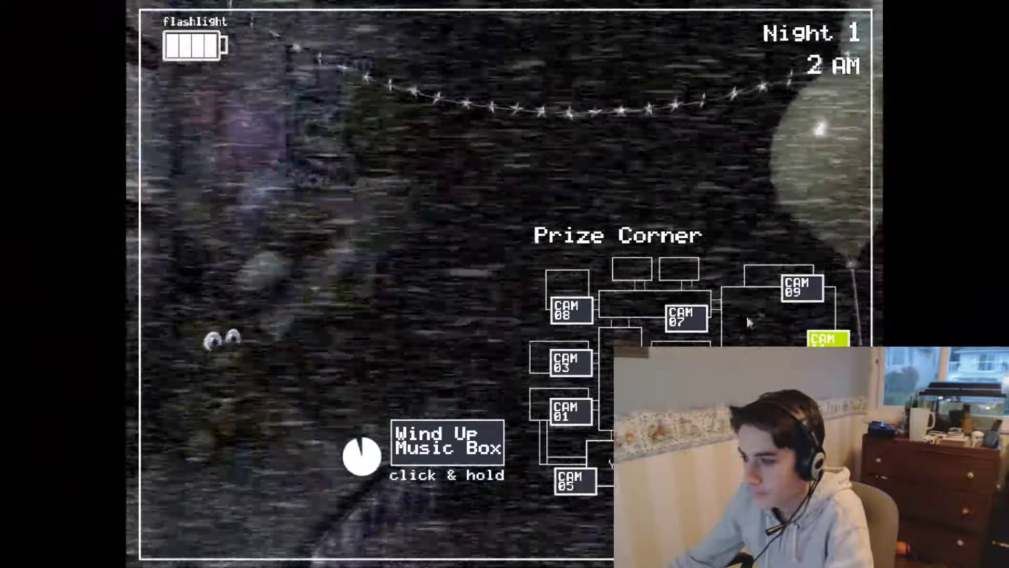
Wind the Prize Corner music box, flash Show Stage, then wind it again
click(448, 442)
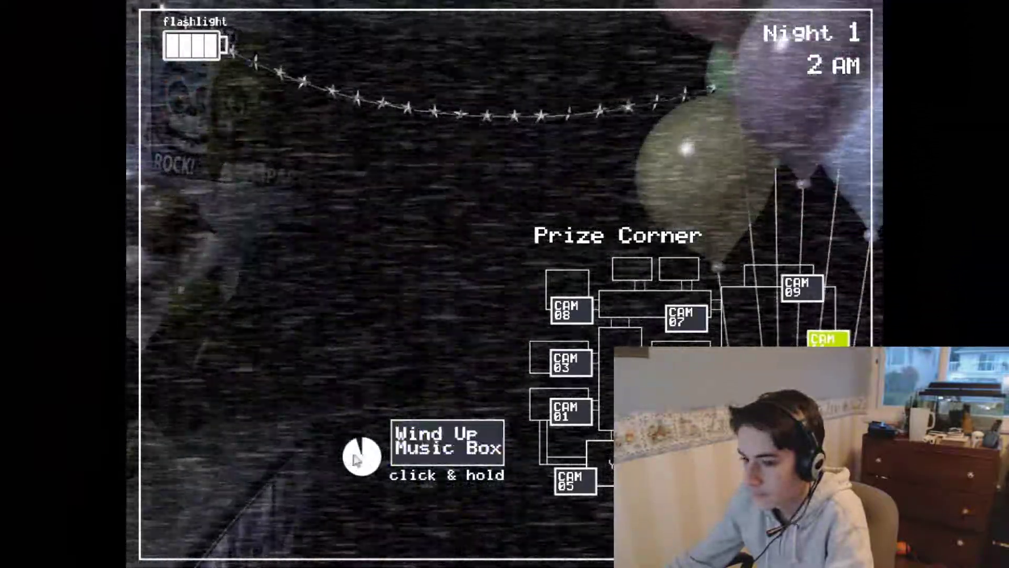
click(447, 442)
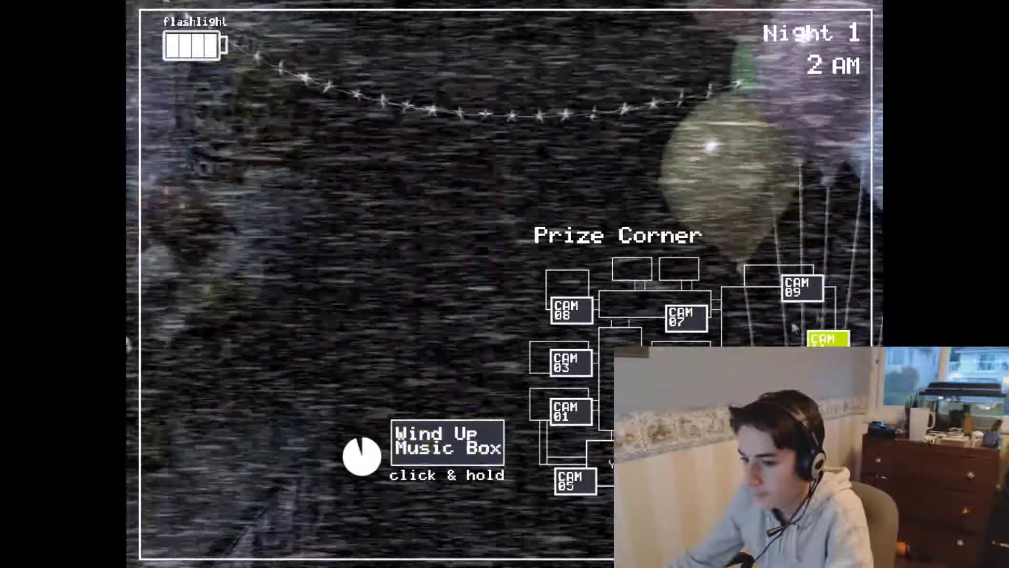
click(448, 442)
click(802, 288)
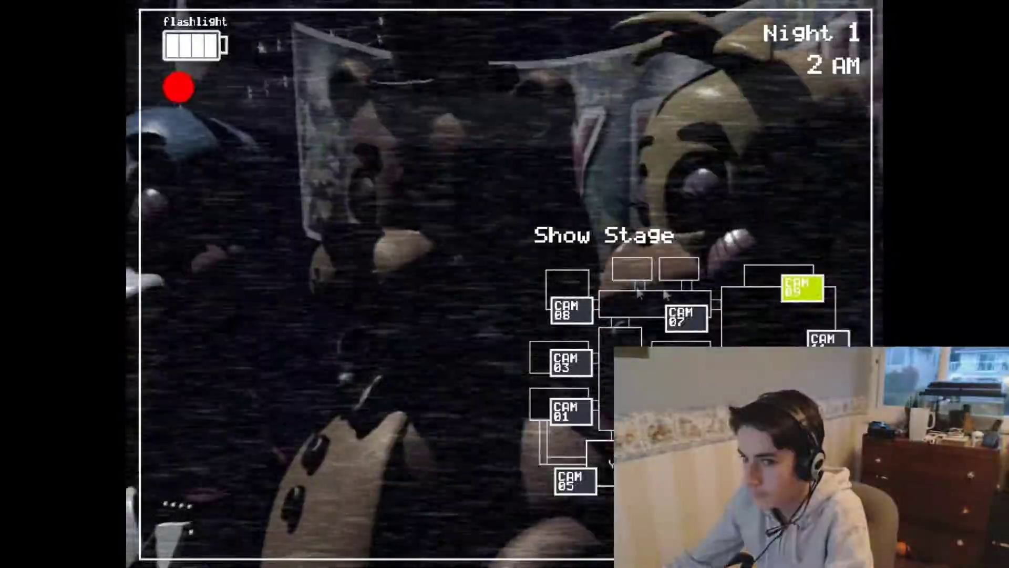
key(ctrl)
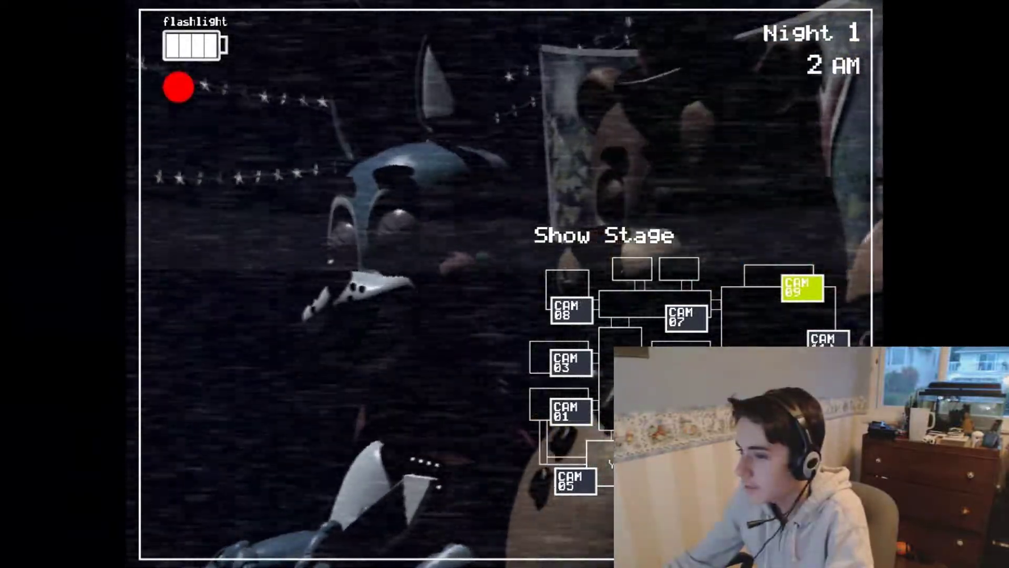
click(825, 339)
click(432, 446)
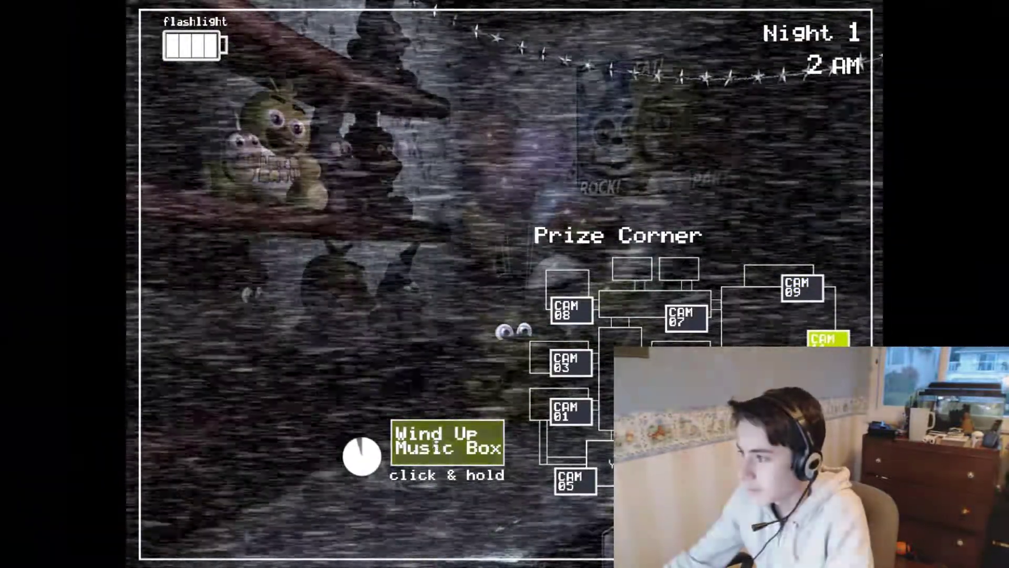
Check Game Area, Show Stage and Party Room 4, then wind the music box to full
click(757, 367)
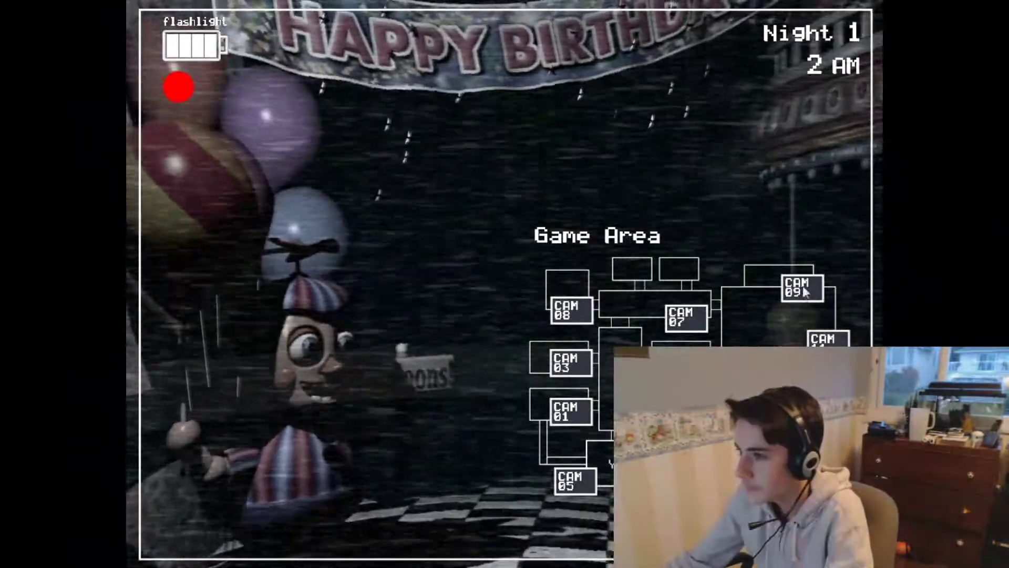
click(803, 286)
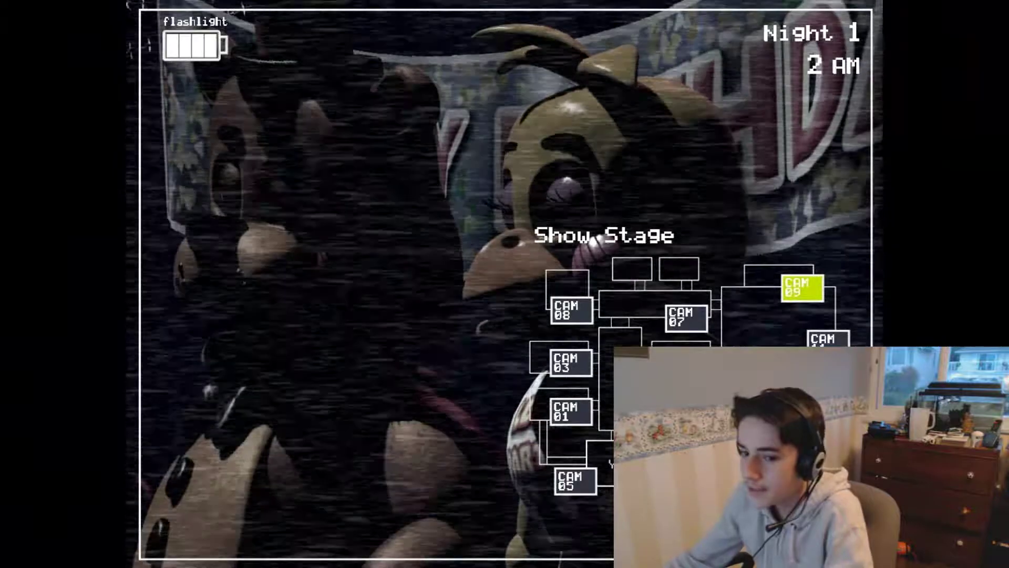
click(673, 361)
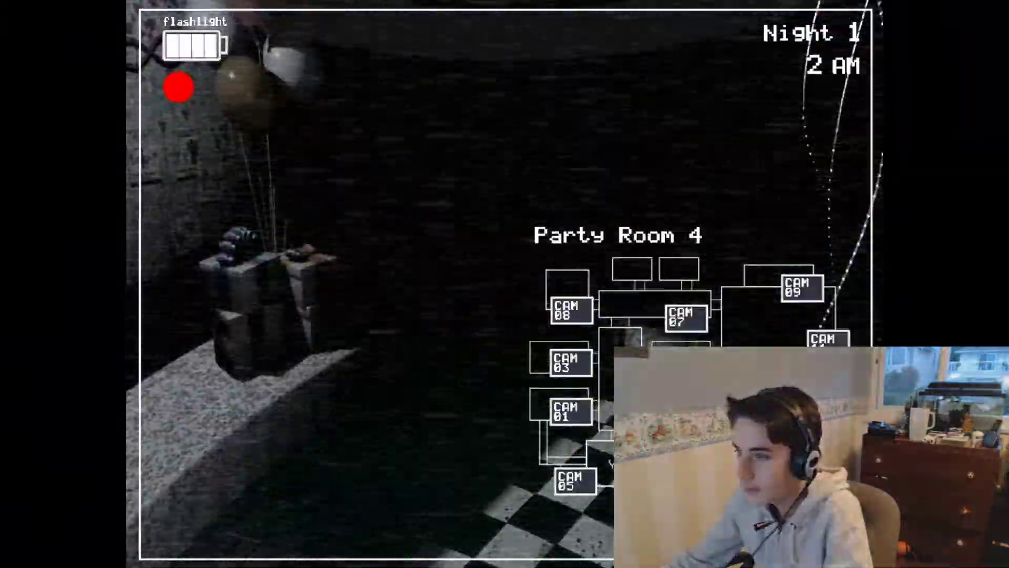
click(828, 339)
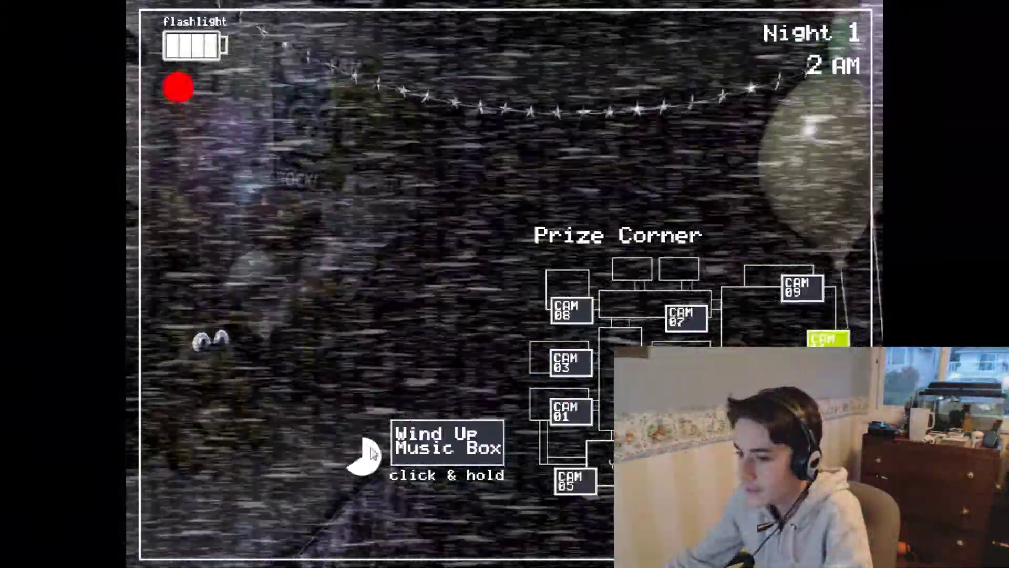
click(424, 448)
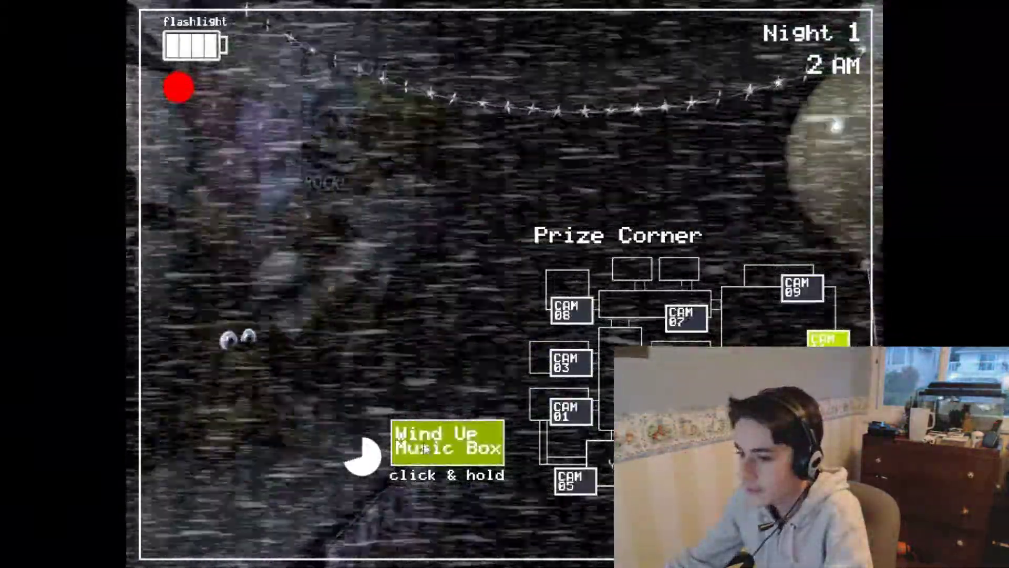
drag(424, 449, 426, 448)
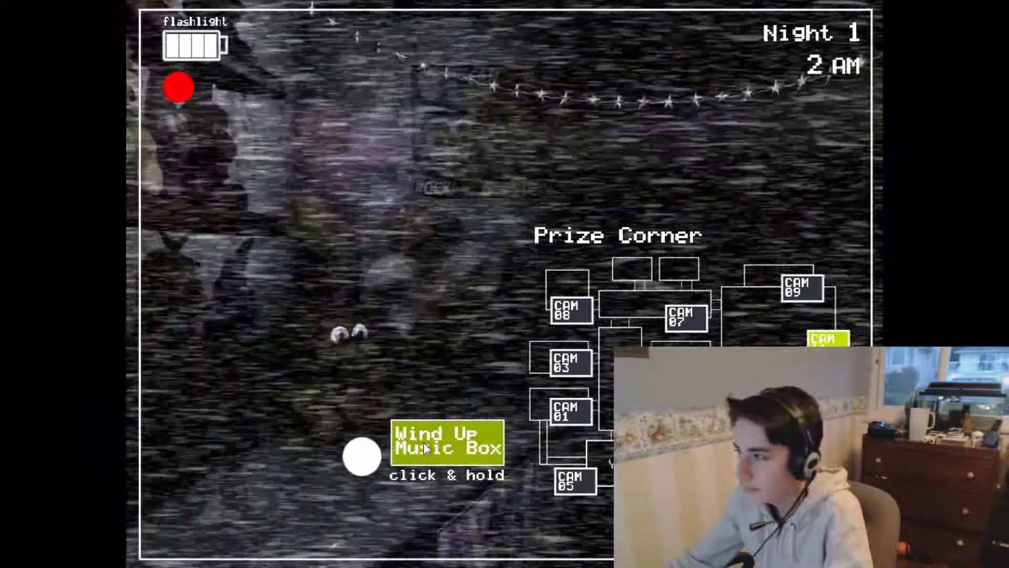
Check Show Stage, Game Area and Kid's Cove, then top up the music box
click(810, 281)
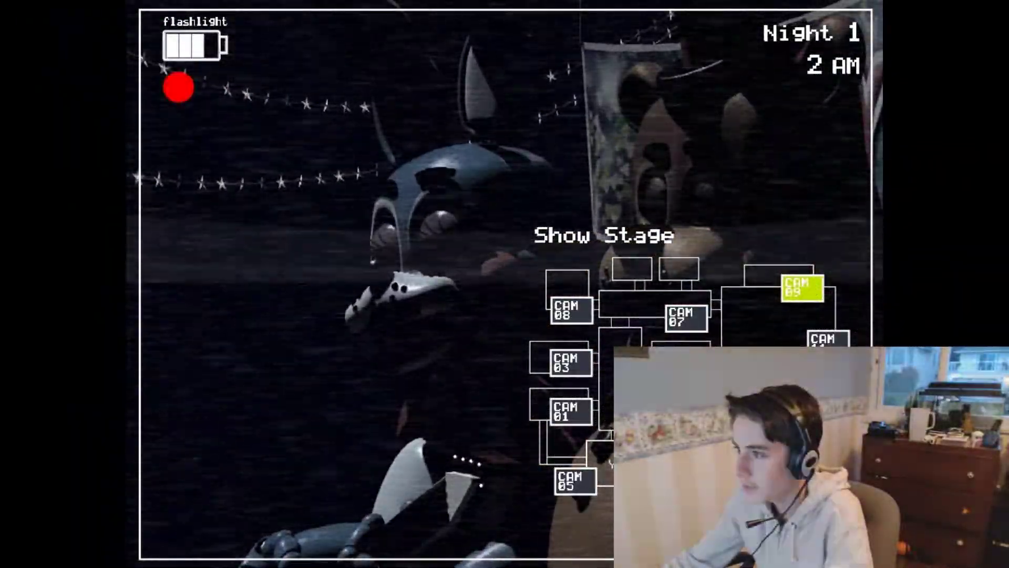
click(769, 362)
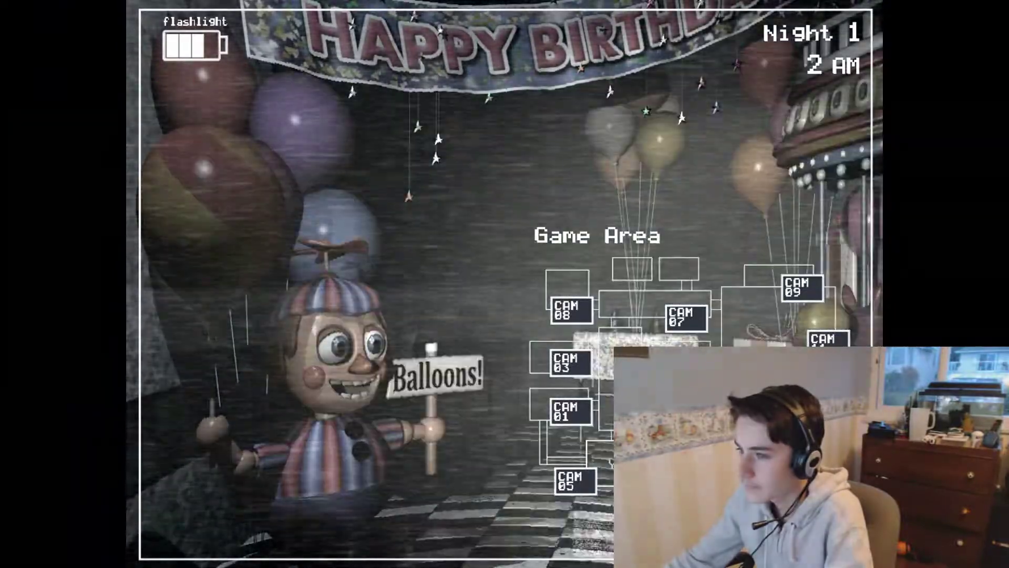
click(828, 339)
click(828, 390)
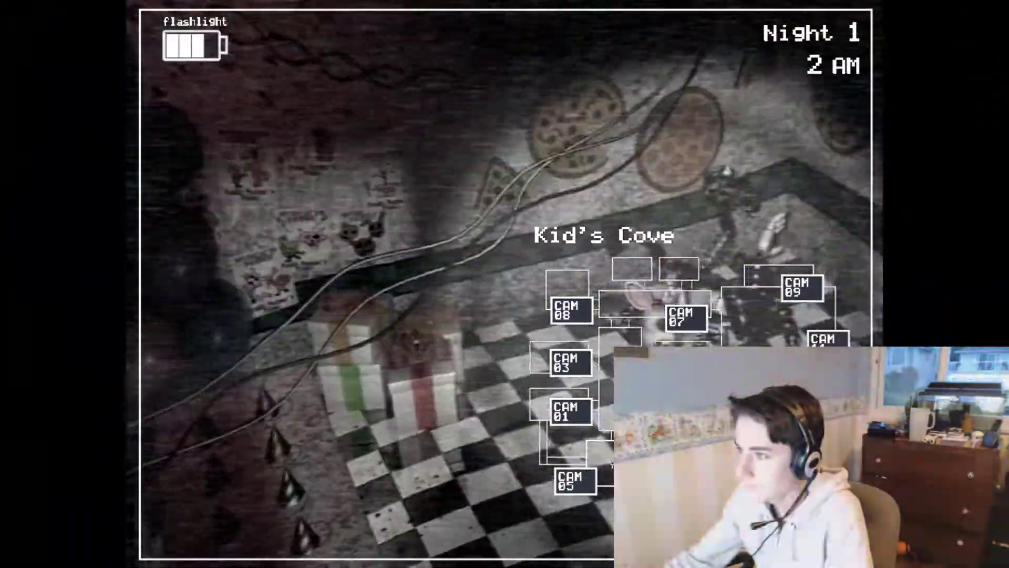
click(828, 339)
click(458, 437)
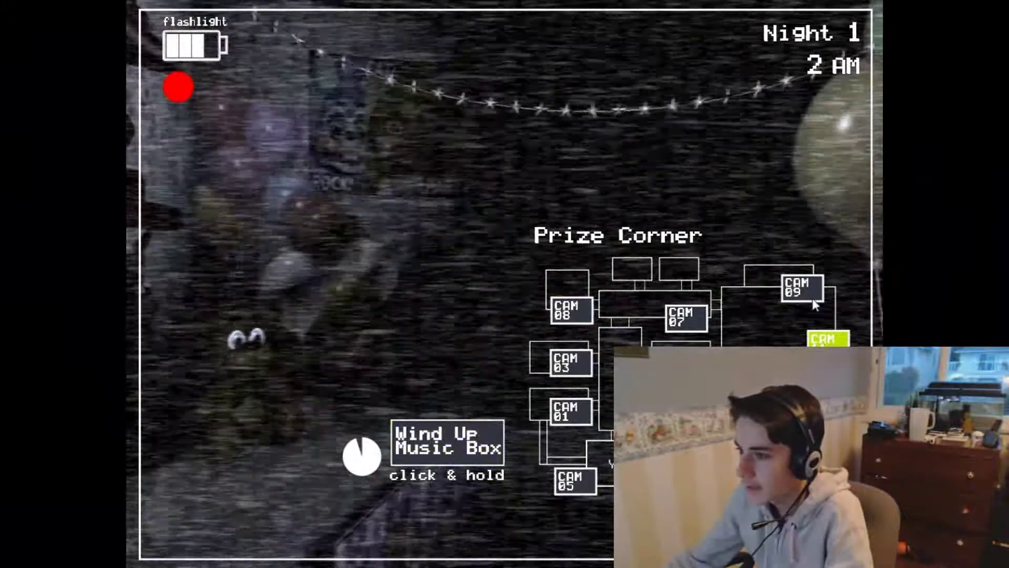
Sweep Game Area, Party Rooms 4 and 2, Main Hall and both vents, ending on Show Stage
click(812, 299)
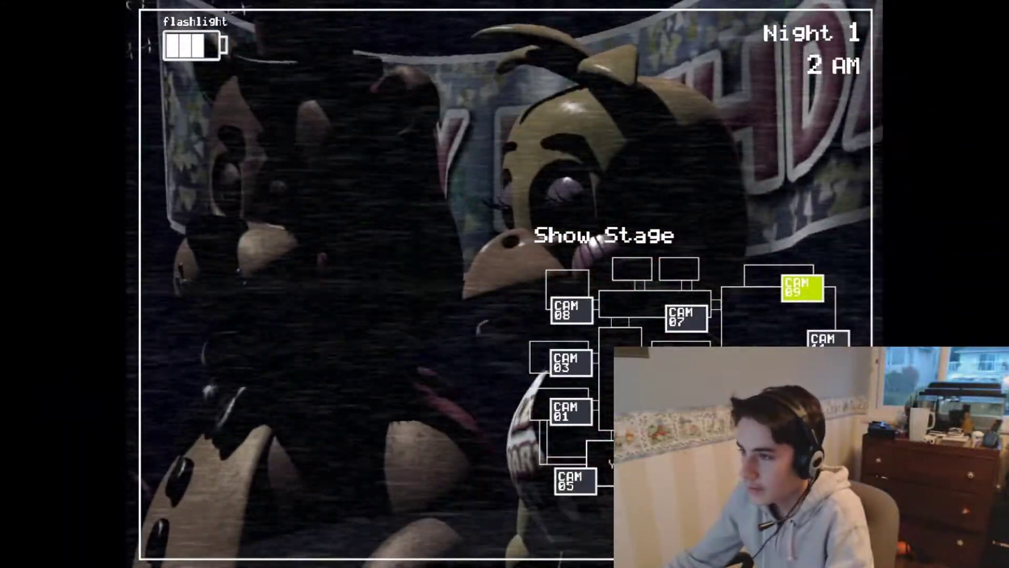
click(829, 341)
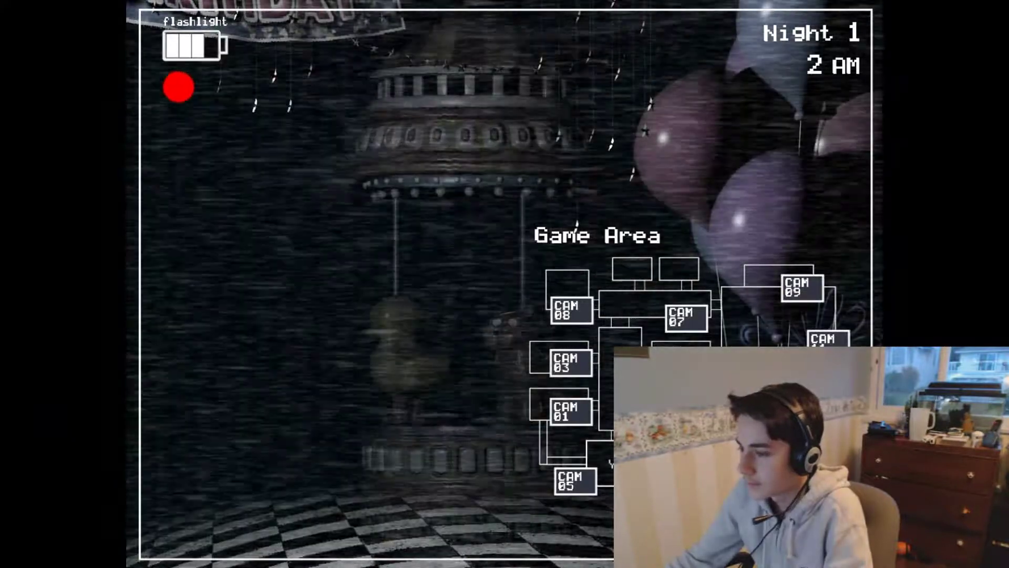
click(670, 363)
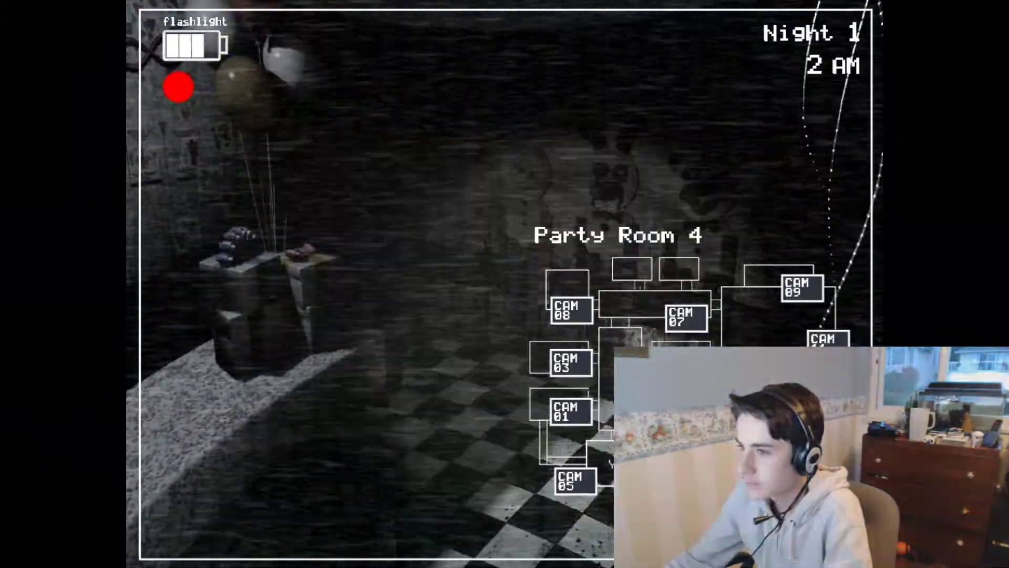
click(693, 313)
click(827, 341)
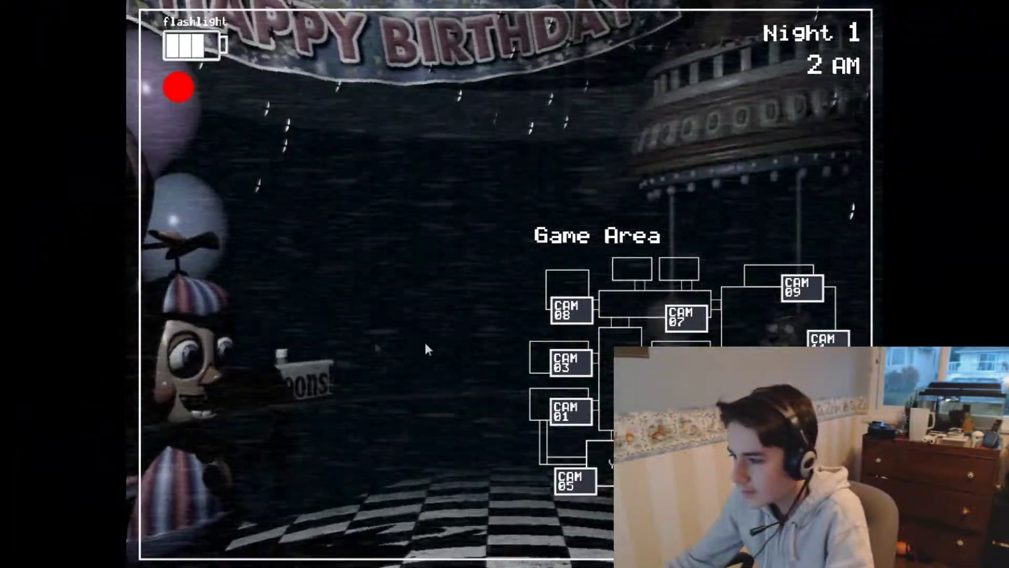
click(670, 411)
click(576, 482)
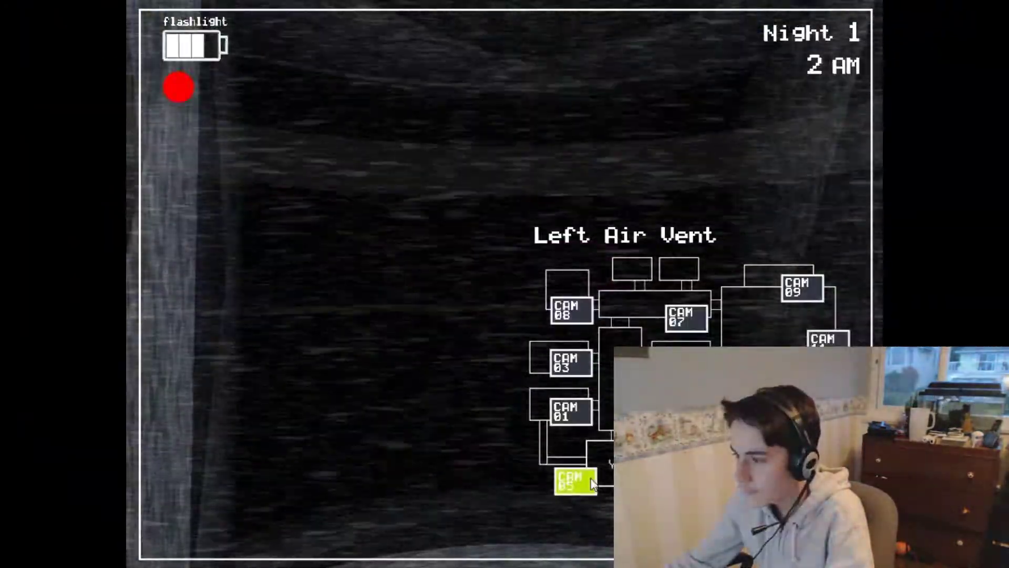
click(671, 482)
click(795, 288)
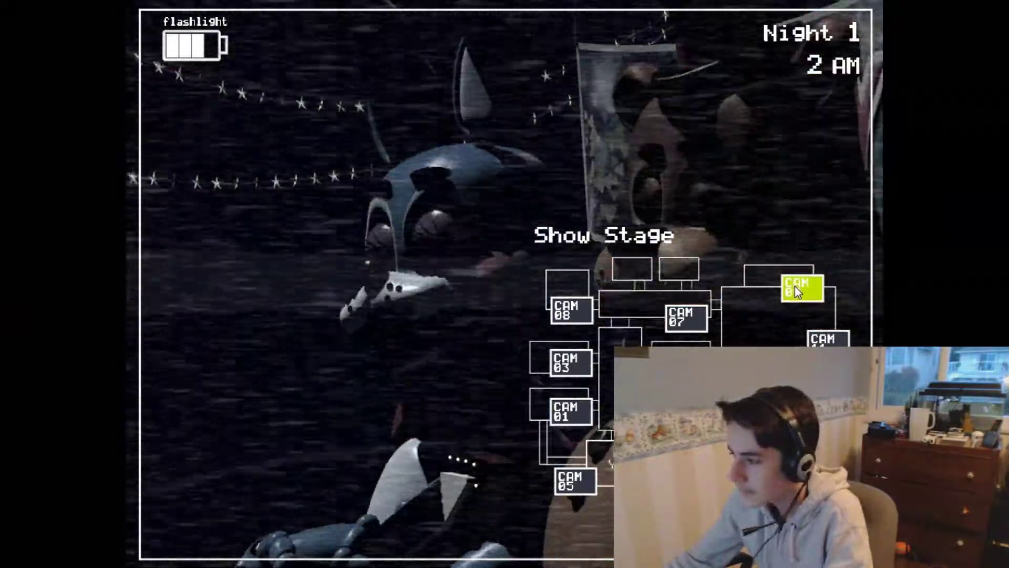
click(834, 341)
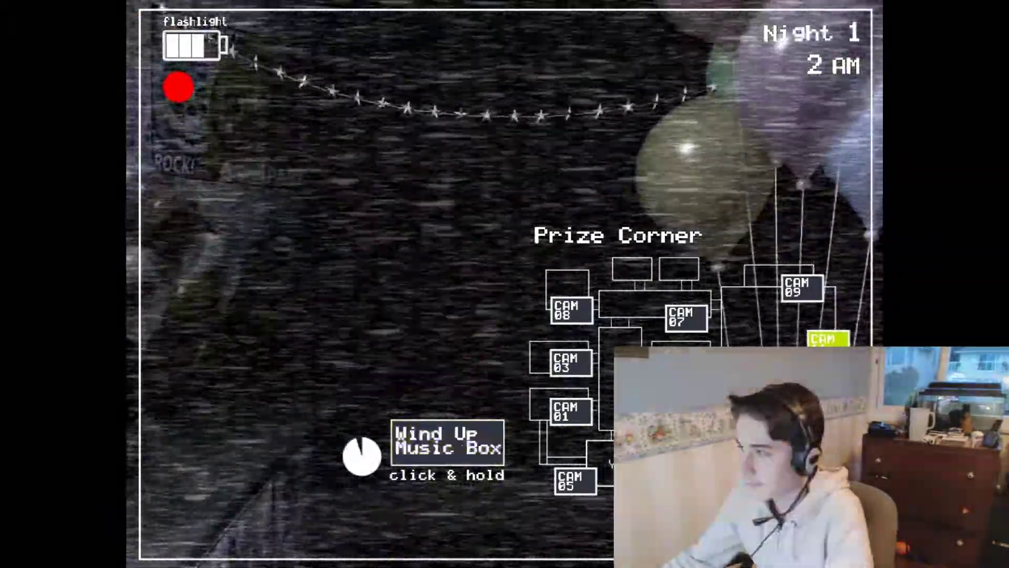
click(798, 288)
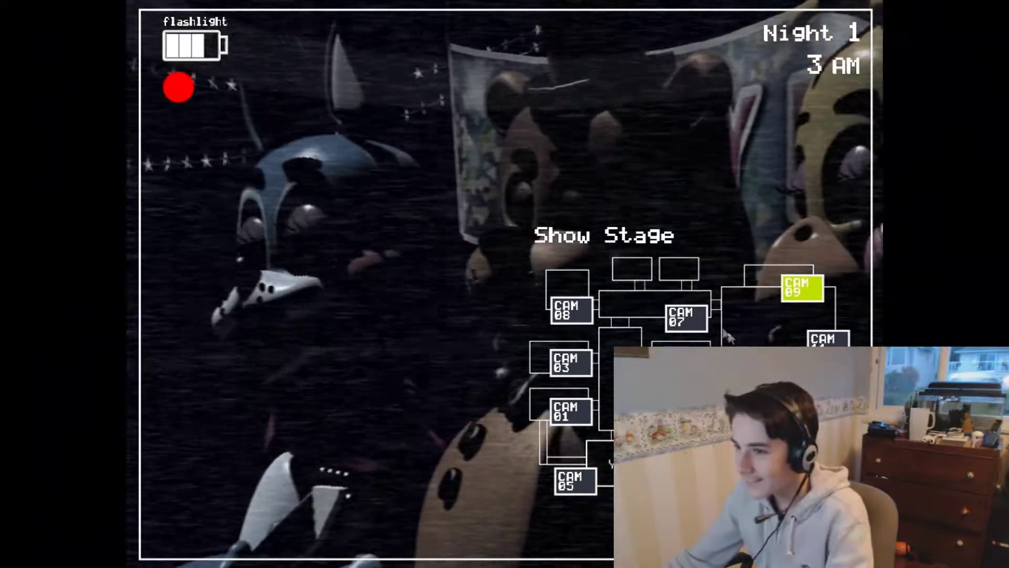
Check Main Hall and Game Area, then top up the Prize Corner music box
click(686, 317)
click(681, 359)
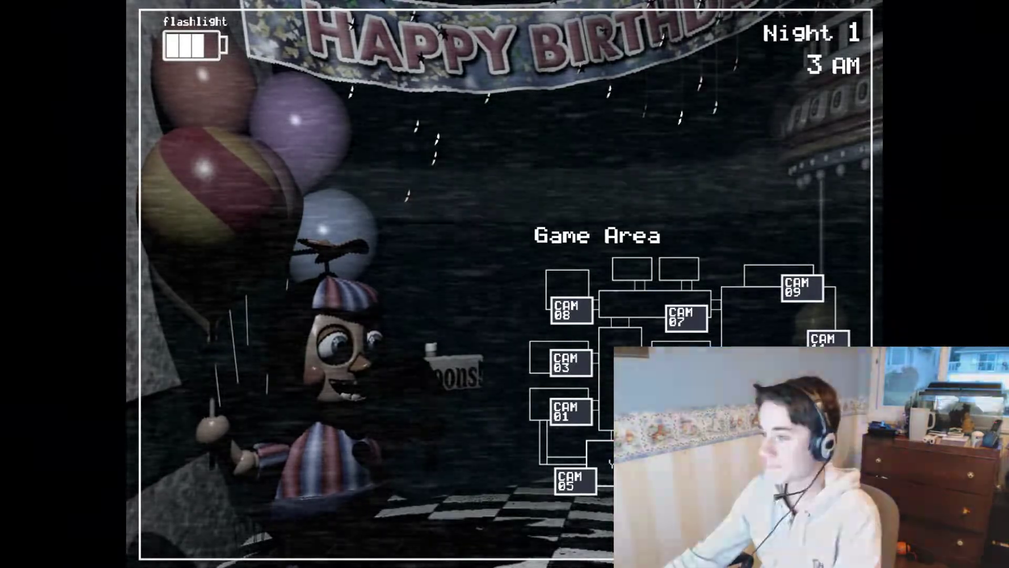
click(828, 339)
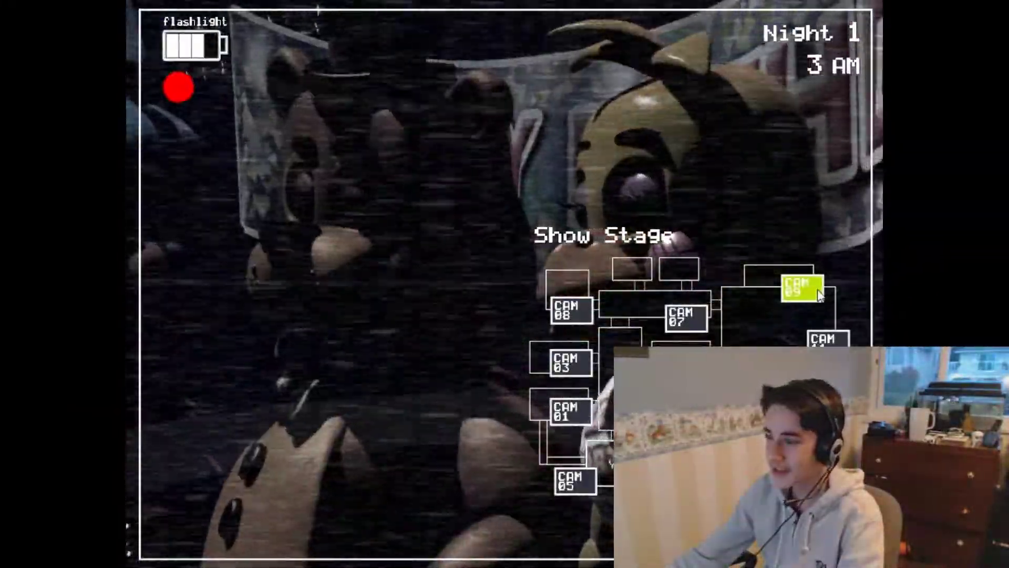
click(827, 339)
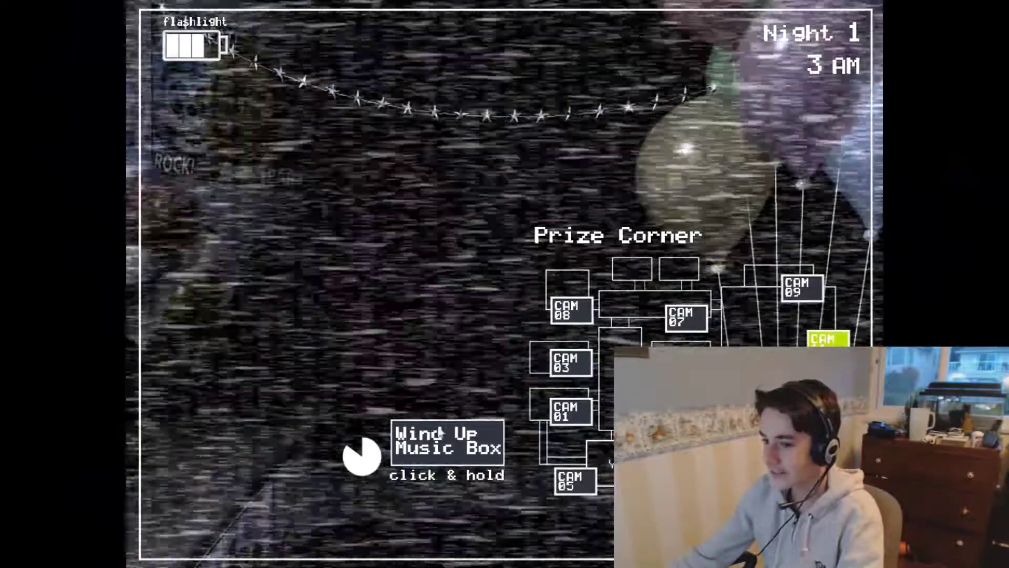
click(435, 445)
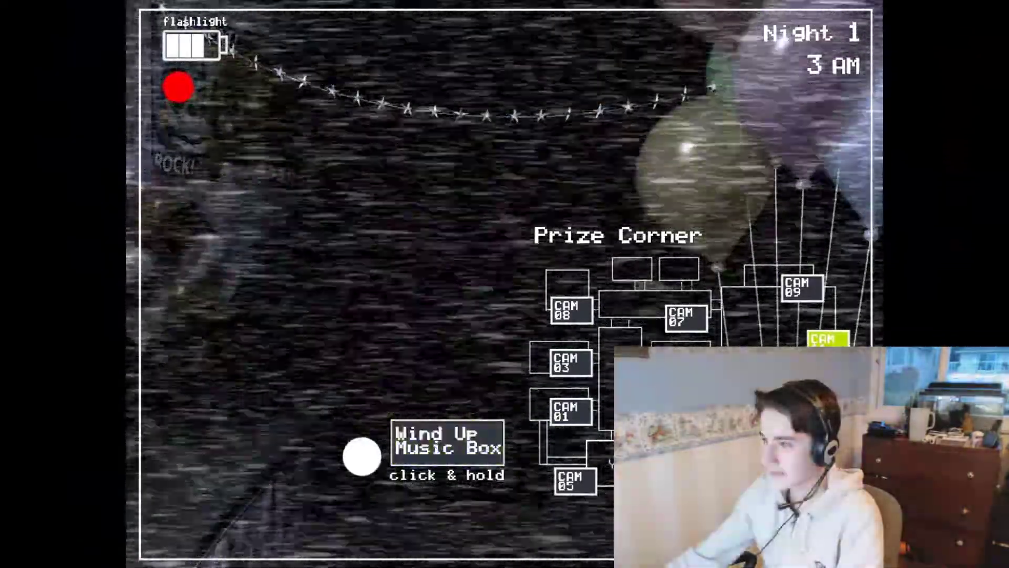
Check Show Stage and Game Area, wind the music box again, and lower the monitor
click(803, 289)
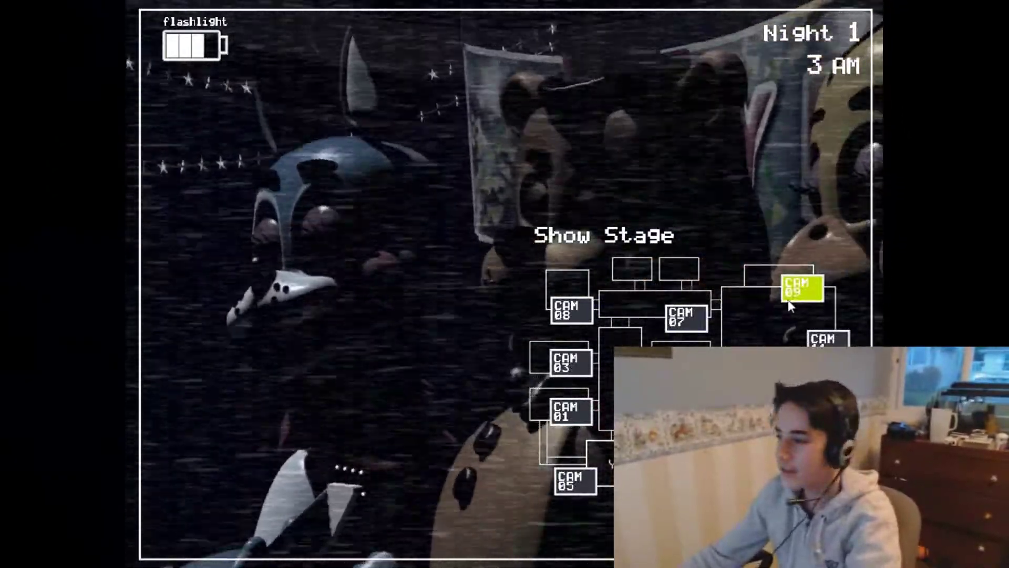
click(694, 363)
click(799, 295)
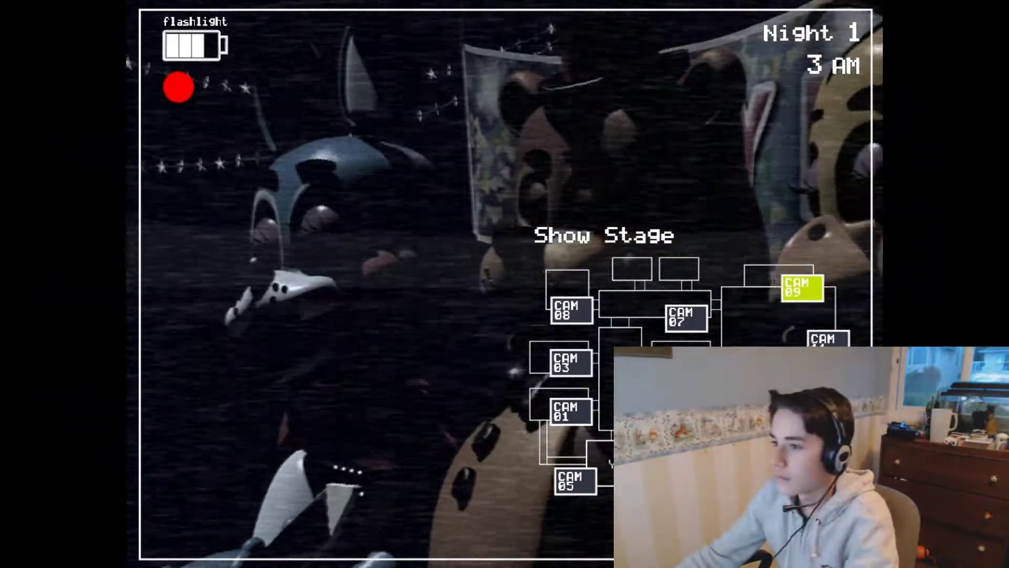
click(829, 339)
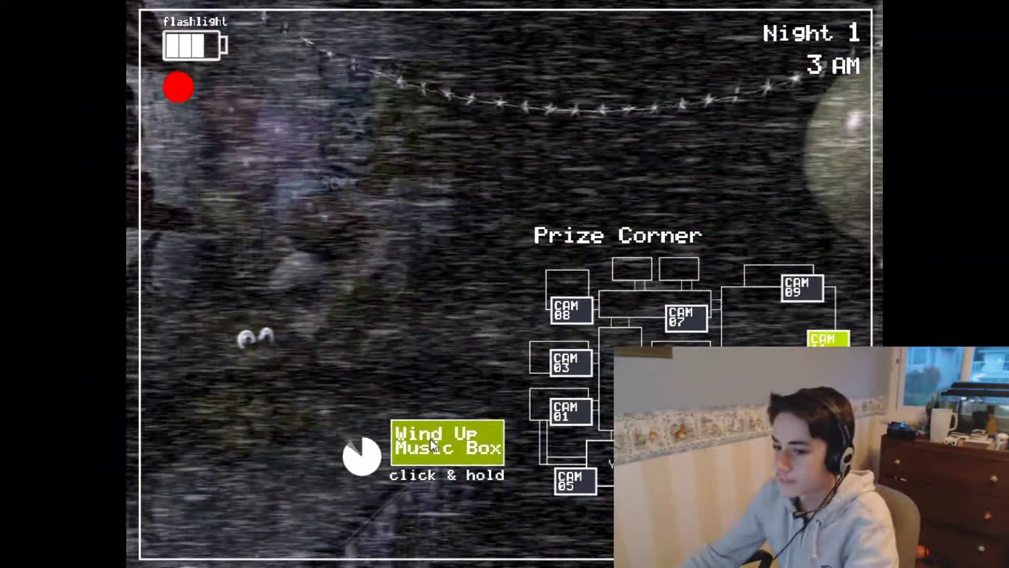
click(432, 446)
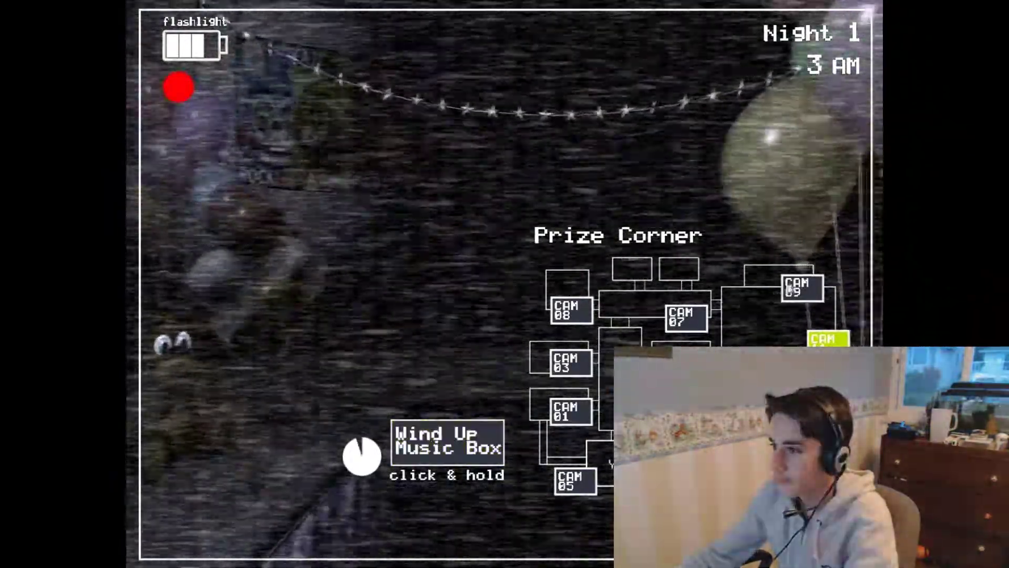
click(802, 288)
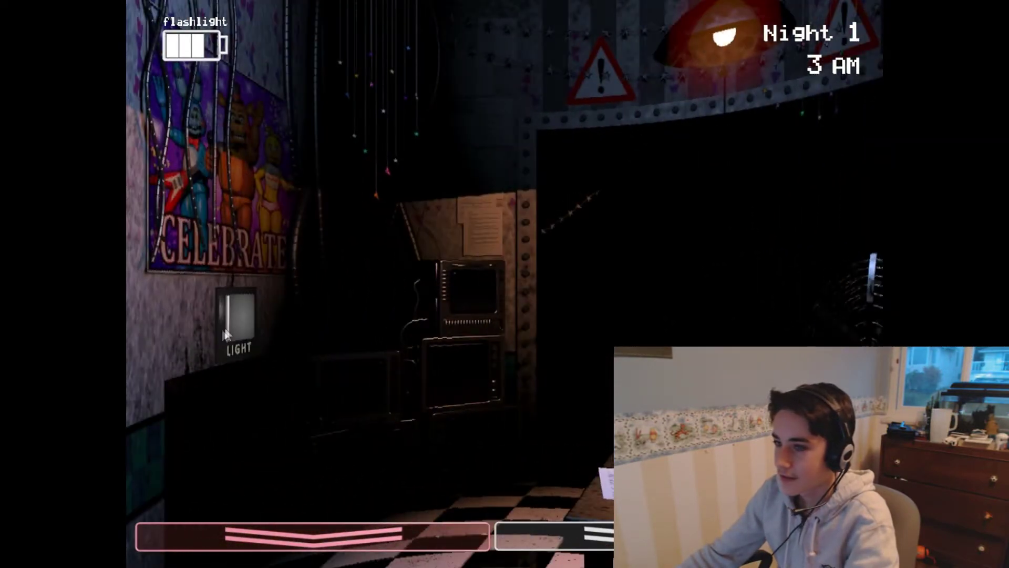
Glance at the left vent, then check Main Hall, Party Room 4 and flash Party Room 3
click(237, 315)
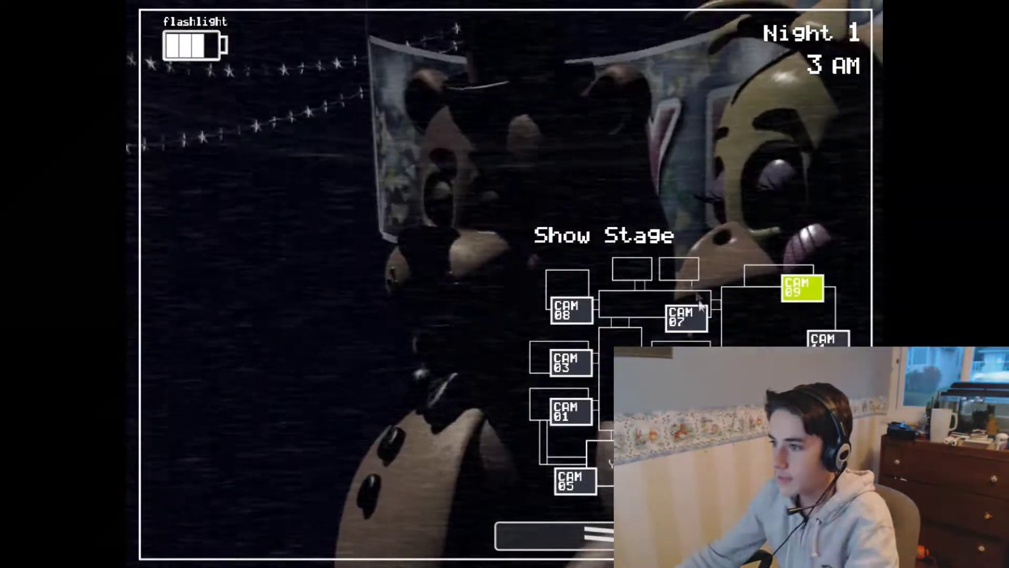
click(682, 330)
click(632, 359)
click(571, 362)
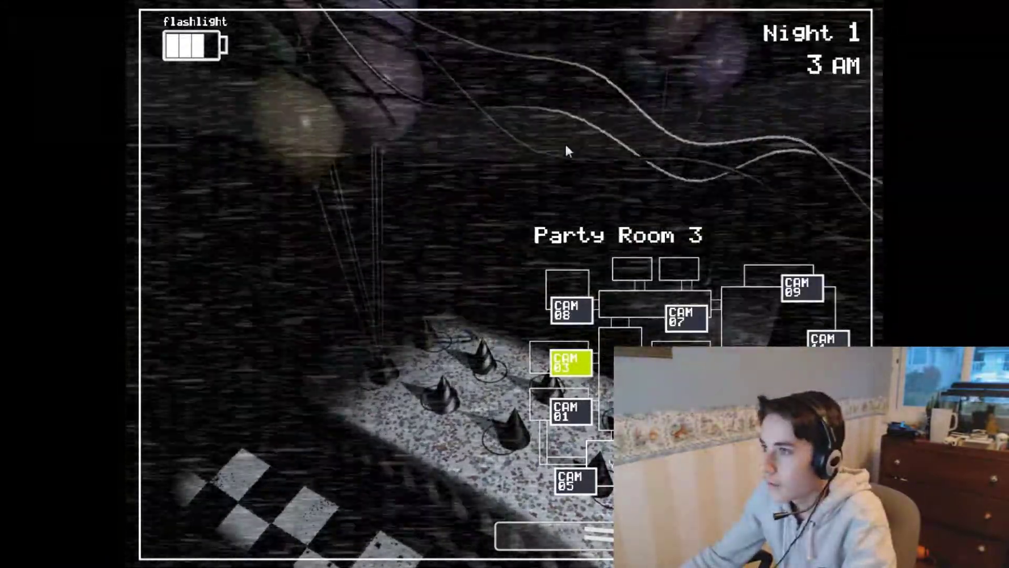
key(ctrl)
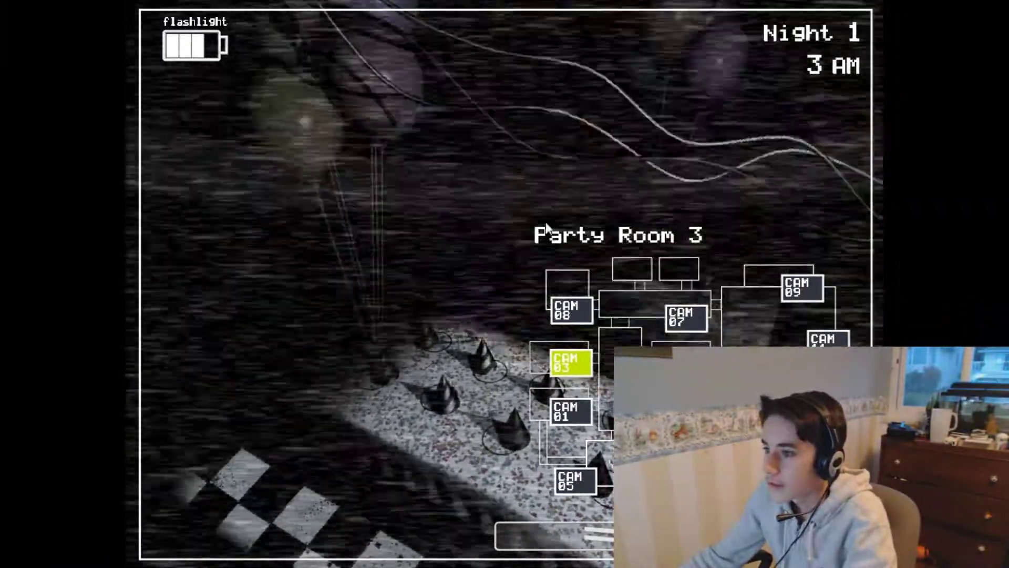
key(ctrl)
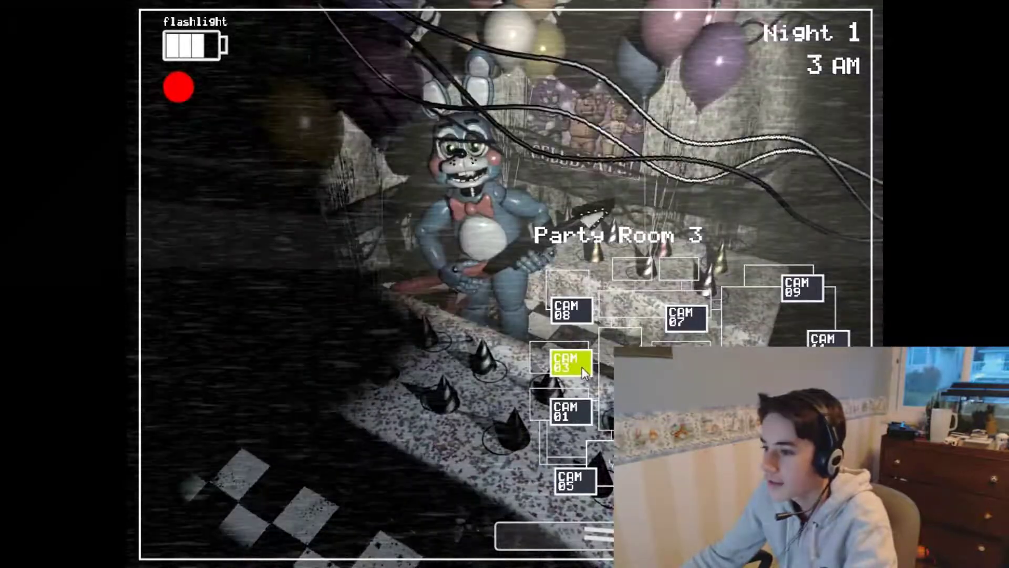
Check Party Rooms 1 and 2 and Main Hall, relight Toy Bonnie in Party Room 3
click(583, 415)
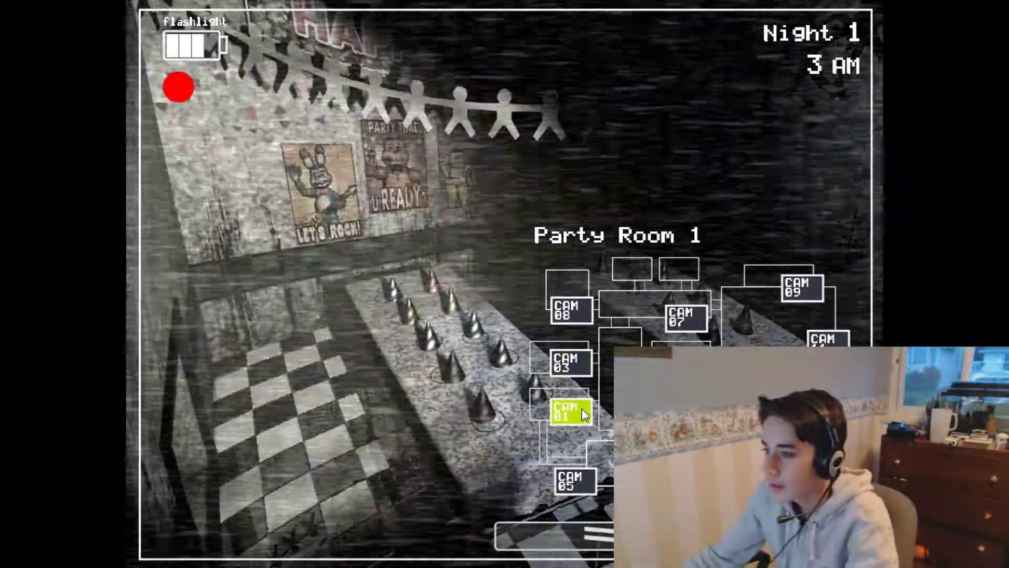
click(636, 410)
click(687, 317)
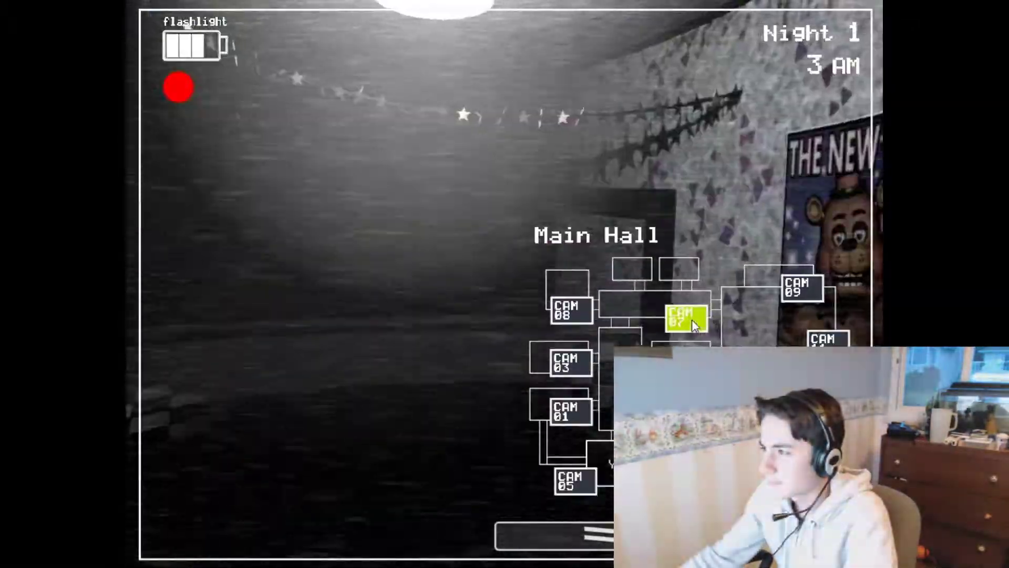
click(802, 288)
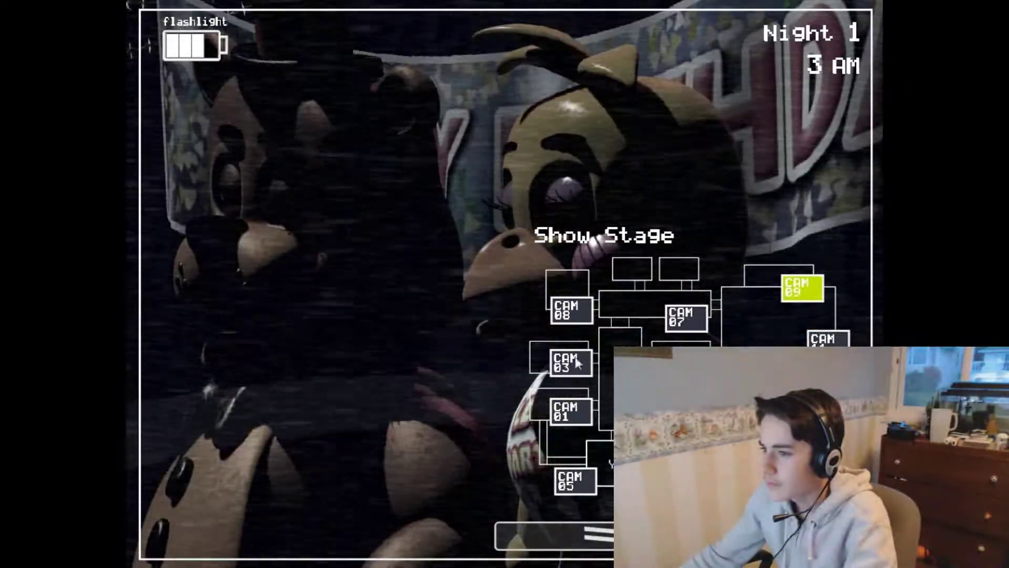
click(575, 361)
key(ctrl)
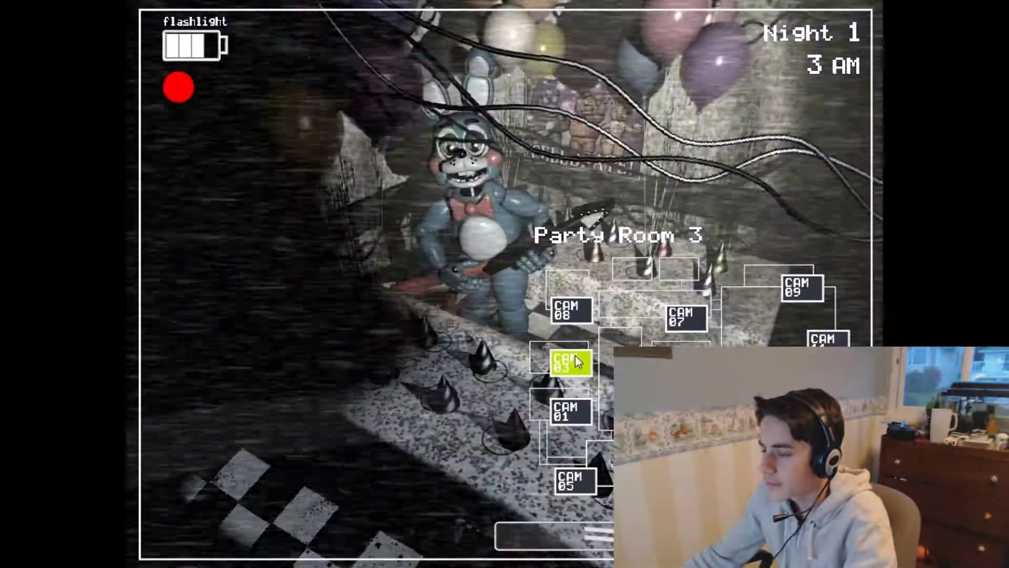
click(802, 288)
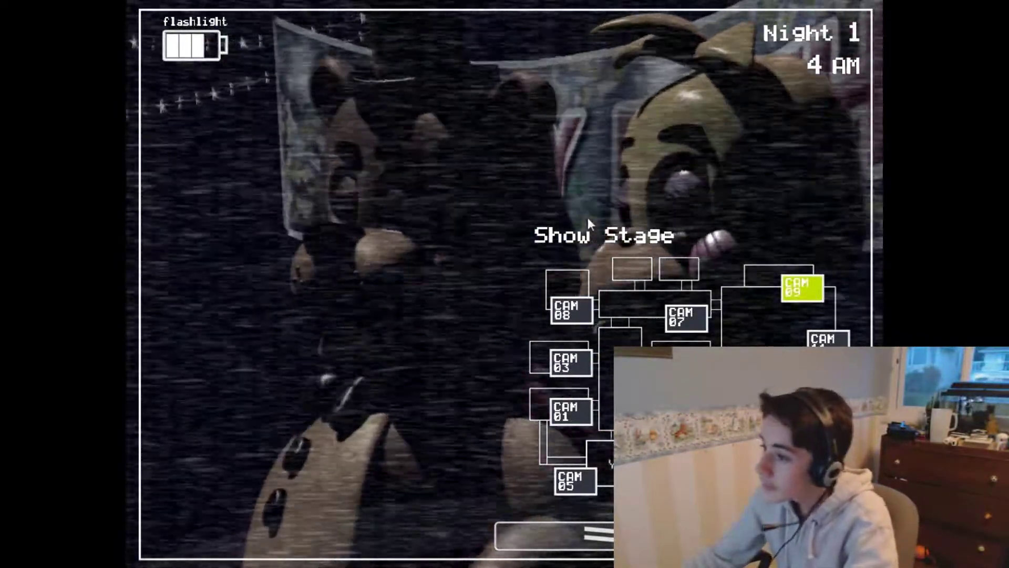
Recheck Party Room 3 between Show Stage views, then flash Show Stage
click(585, 368)
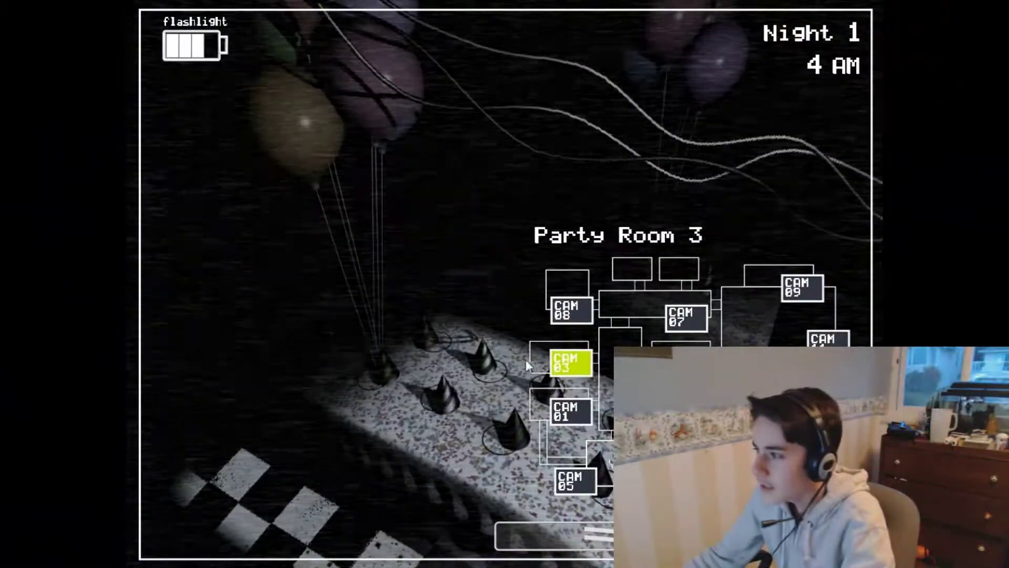
click(800, 289)
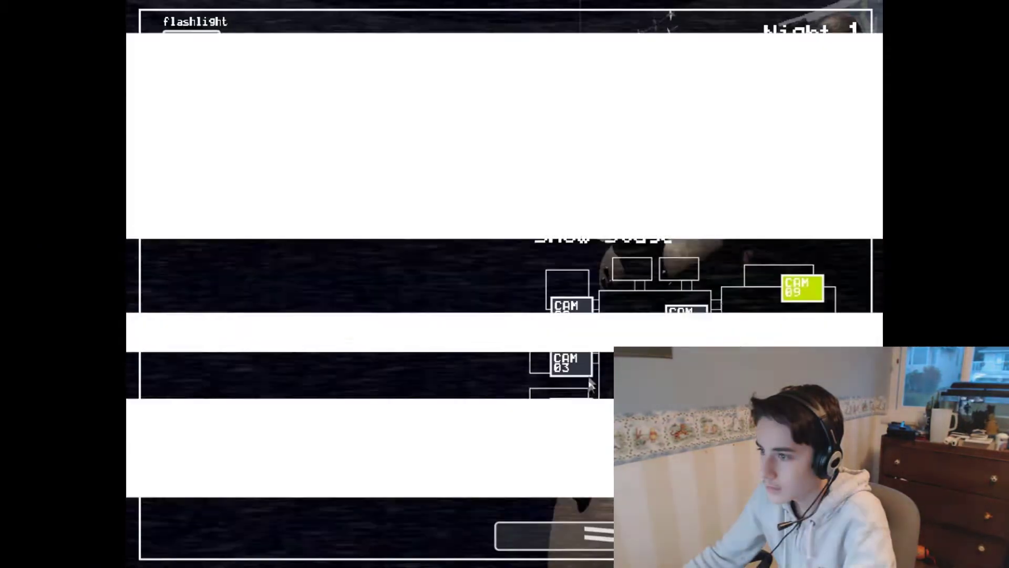
click(569, 364)
click(792, 289)
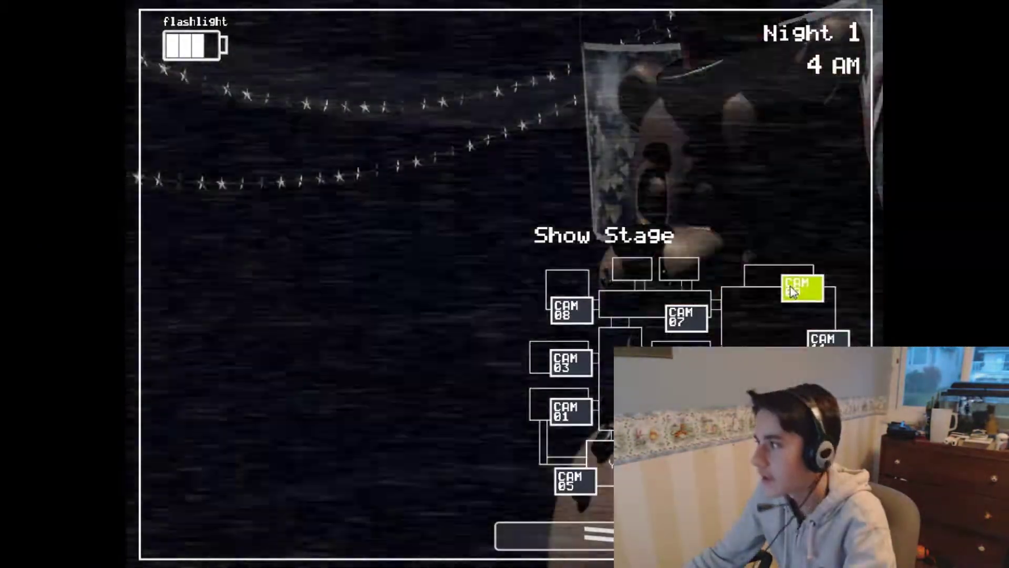
key(ctrl)
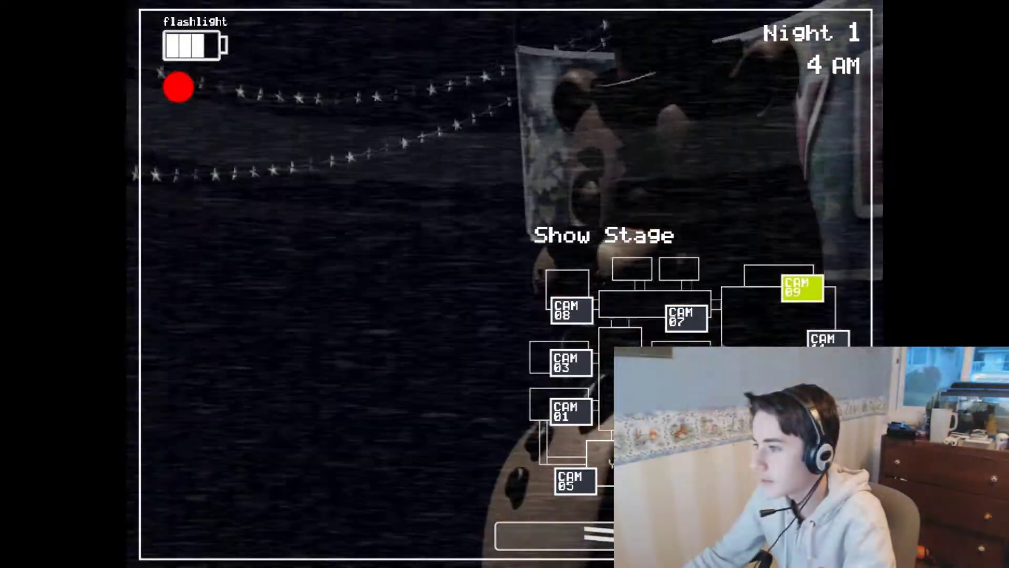
Check Party Room 4 and Main Hall, then wind the Prize Corner music box to full
click(679, 363)
click(685, 315)
click(828, 339)
click(439, 436)
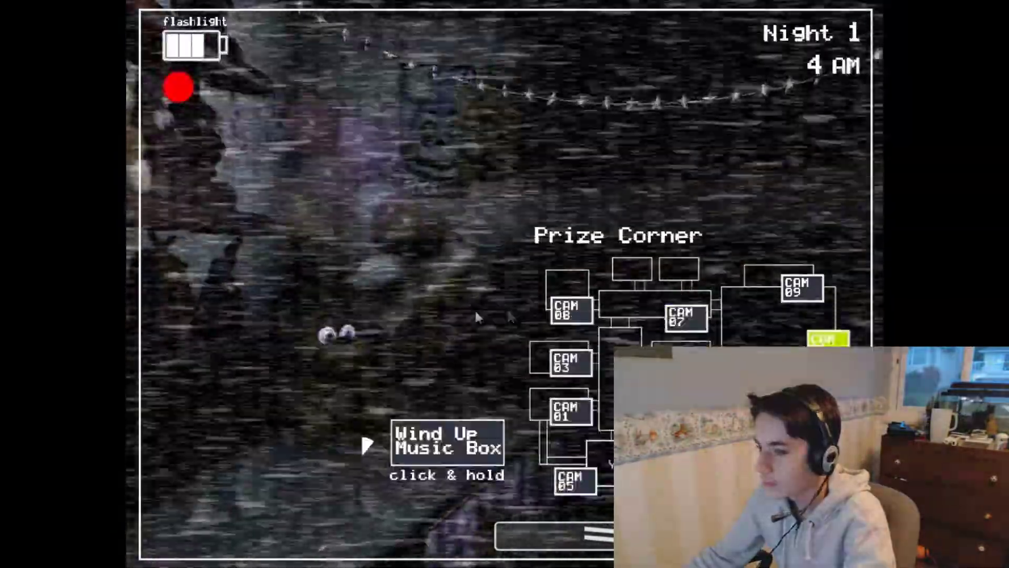
drag(439, 436, 440, 453)
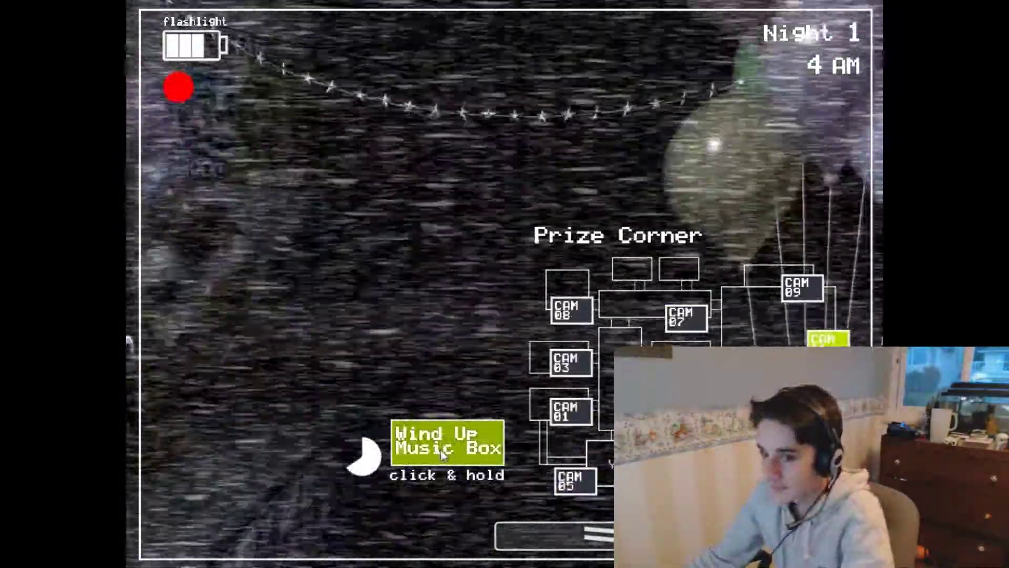
drag(441, 448, 440, 449)
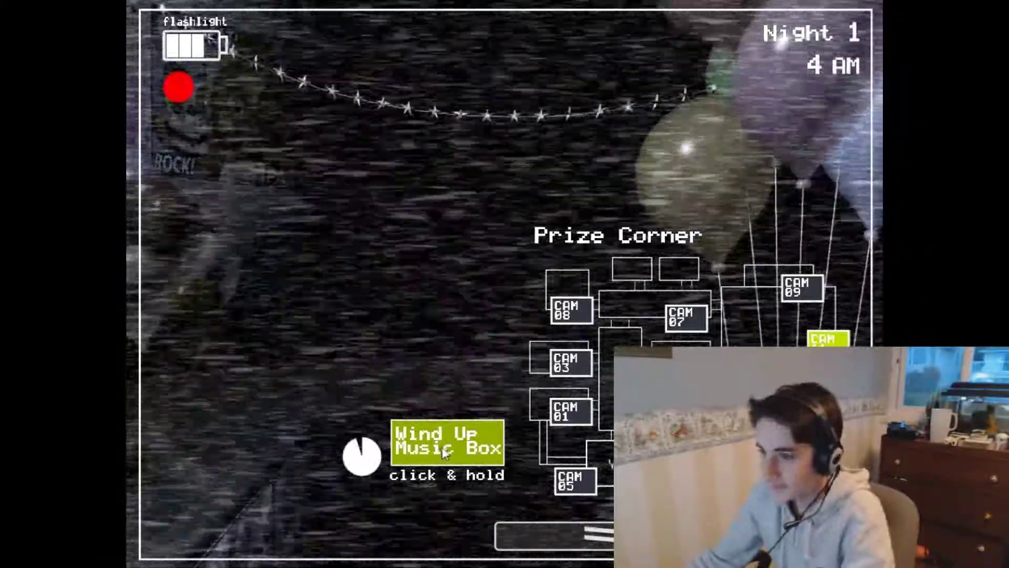
Check Party Rooms 3, 4 and 1 and Main Hall, flashing Toy Bonnie in Party Room 4 twice
click(569, 361)
click(636, 361)
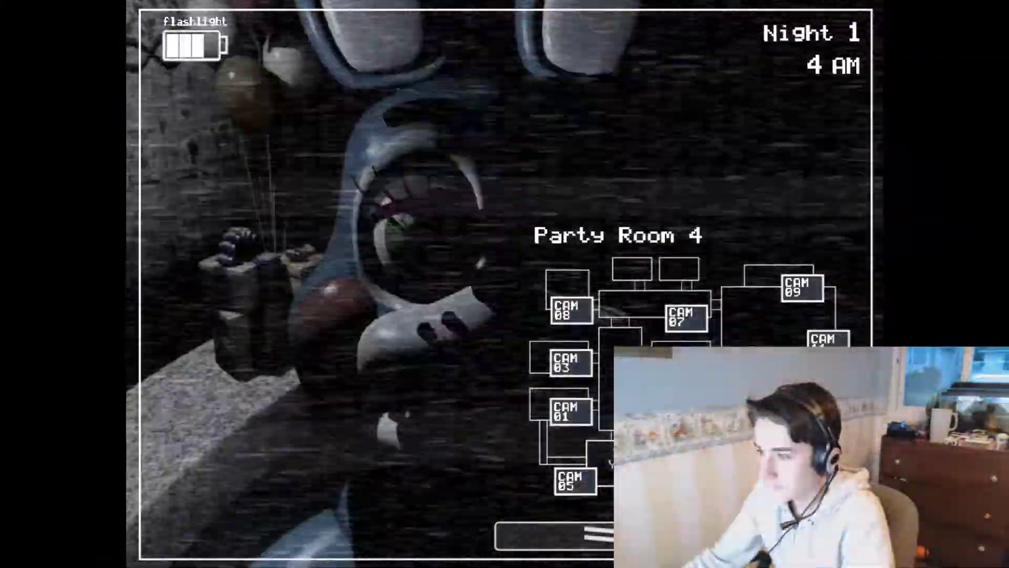
click(572, 414)
click(635, 361)
click(685, 316)
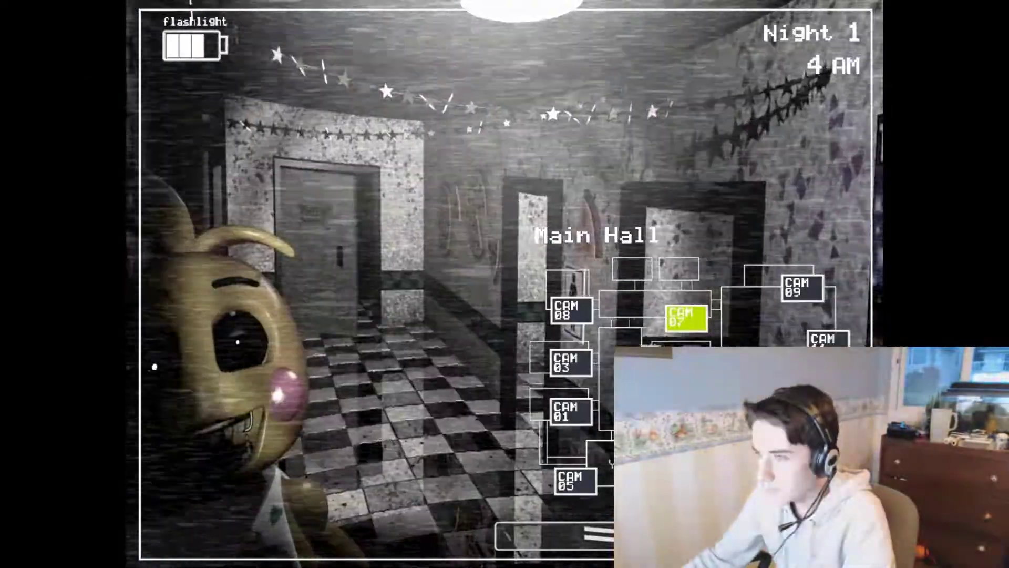
click(635, 361)
key(ctrl)
key(ctrl)
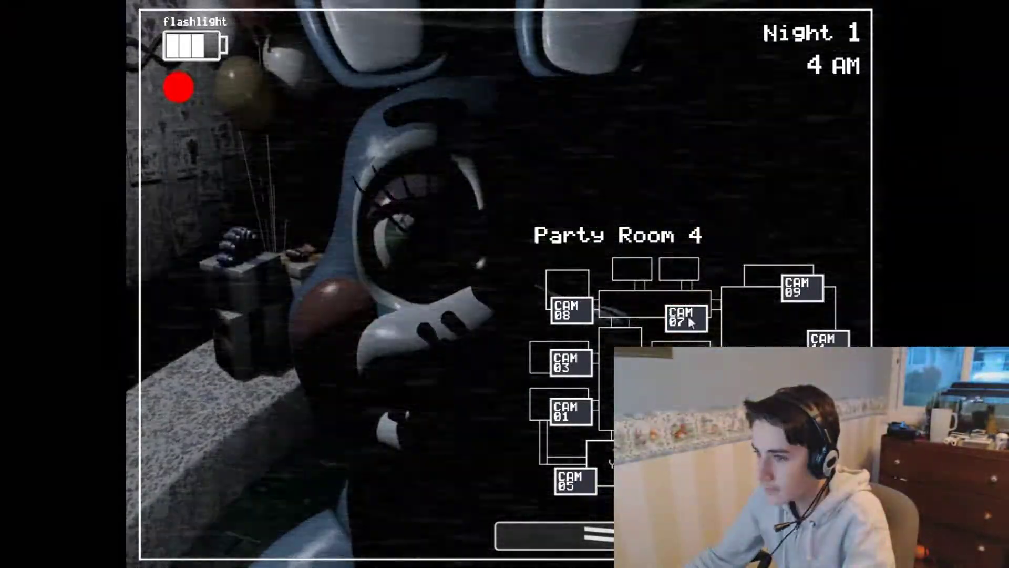
click(685, 316)
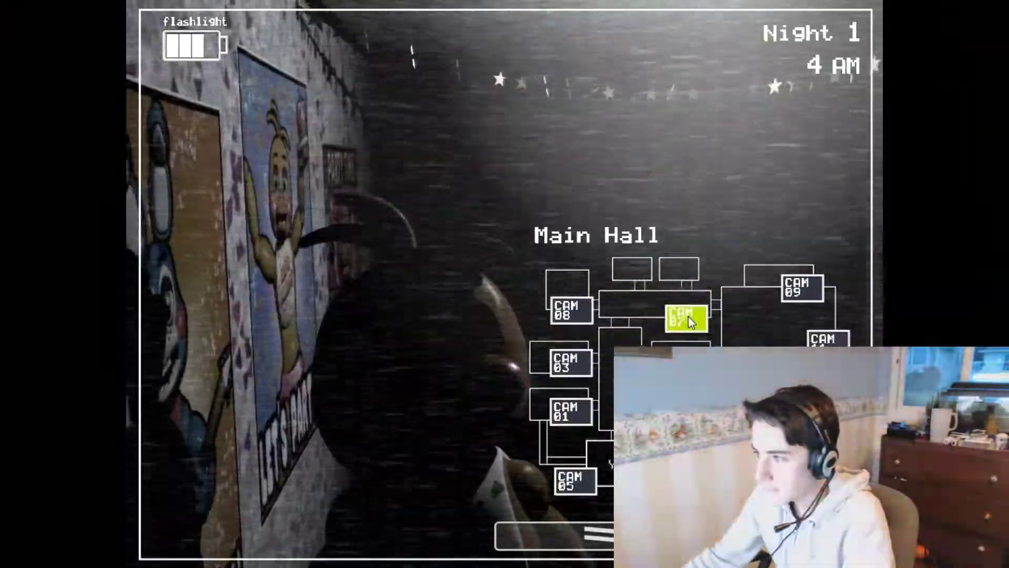
click(635, 361)
key(ctrl)
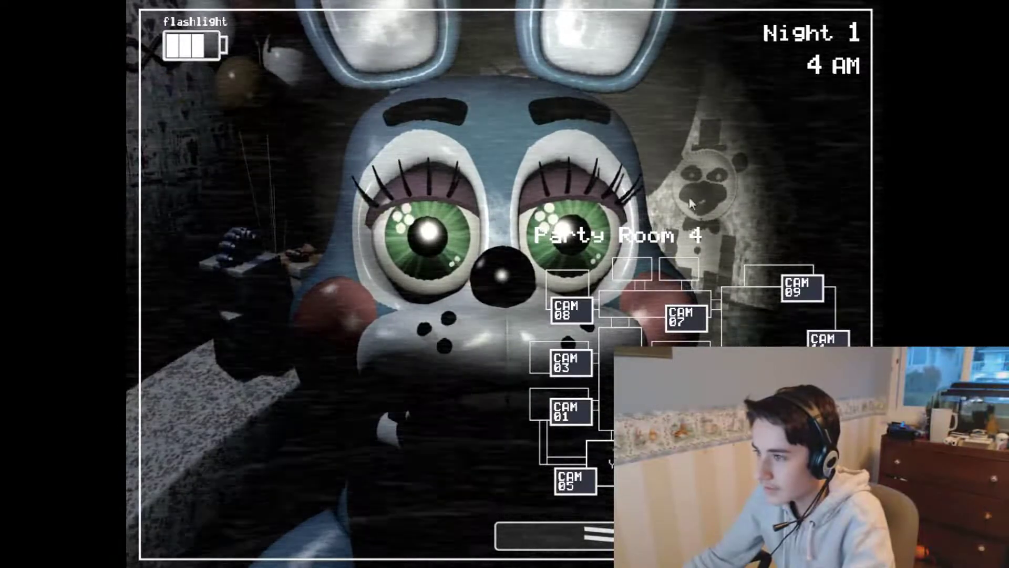
Repeatedly alternate Main Hall and Party Room 4 feeds, with one Show Stage check
click(685, 316)
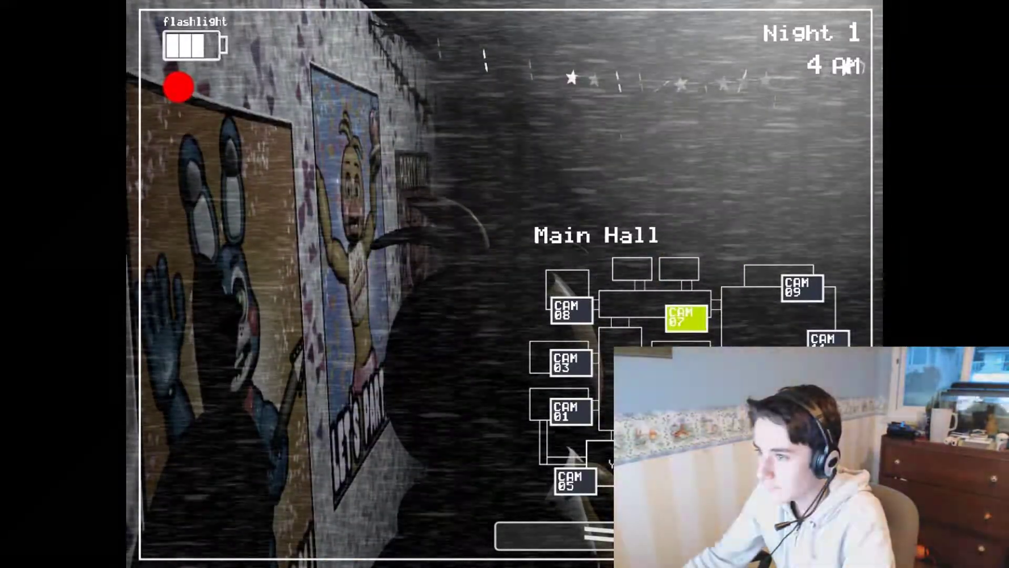
click(635, 361)
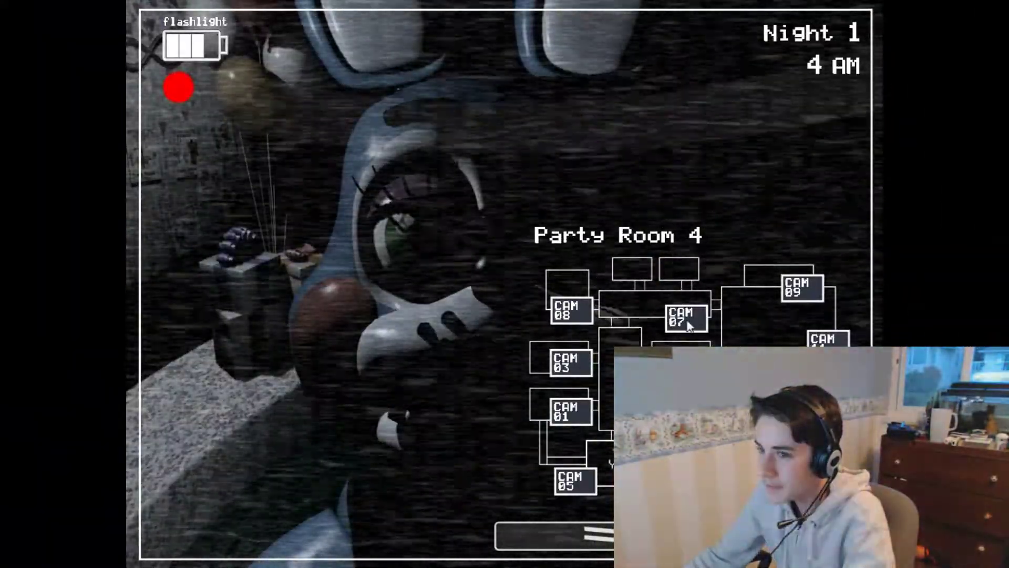
click(687, 319)
click(635, 361)
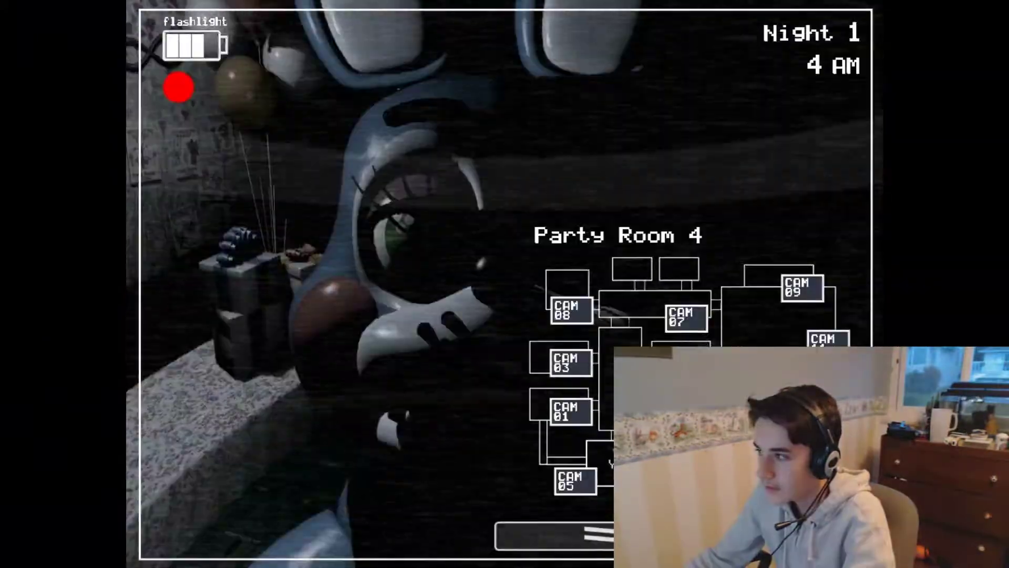
click(786, 294)
click(687, 318)
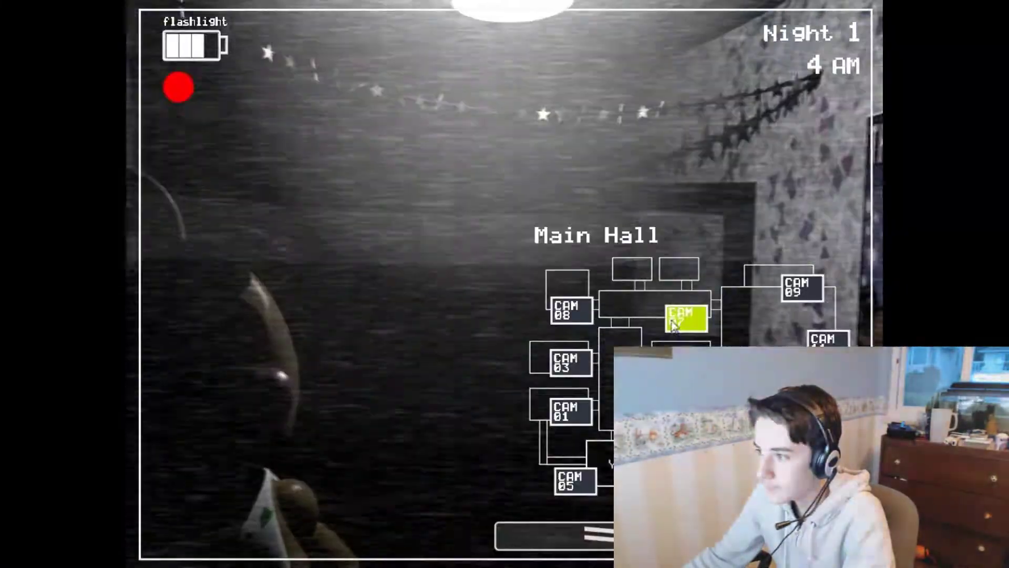
click(635, 361)
click(685, 328)
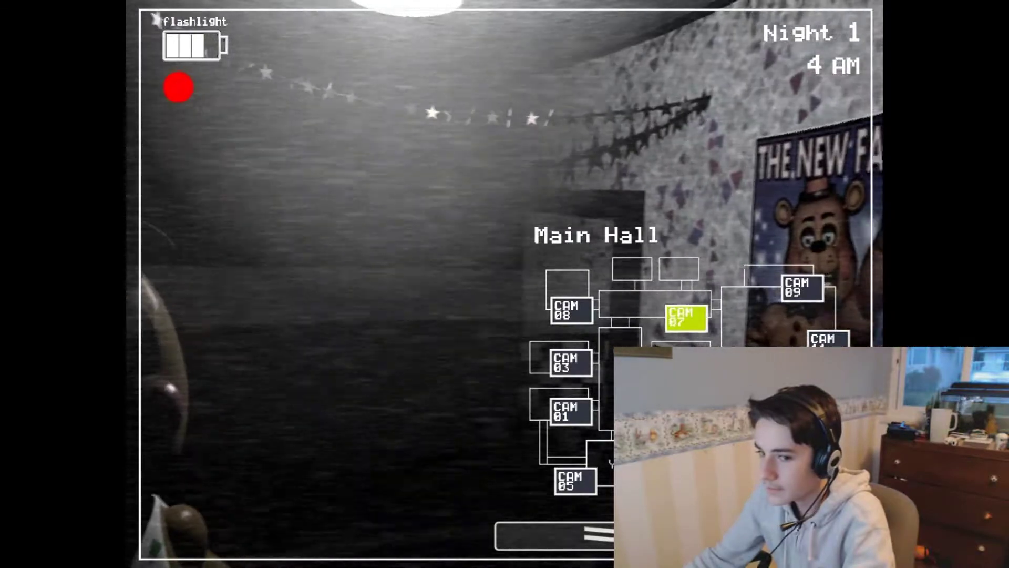
click(634, 361)
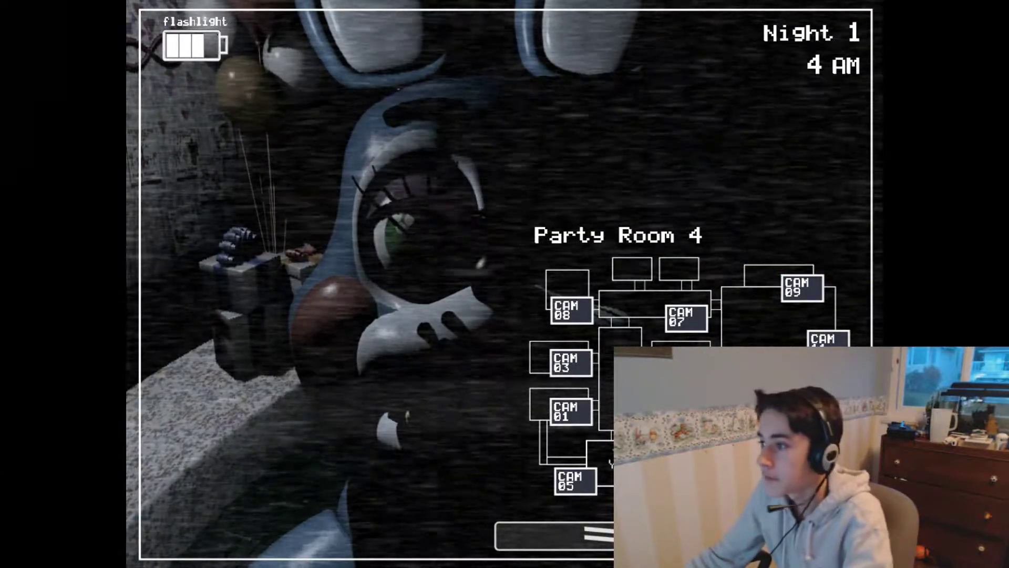
click(687, 319)
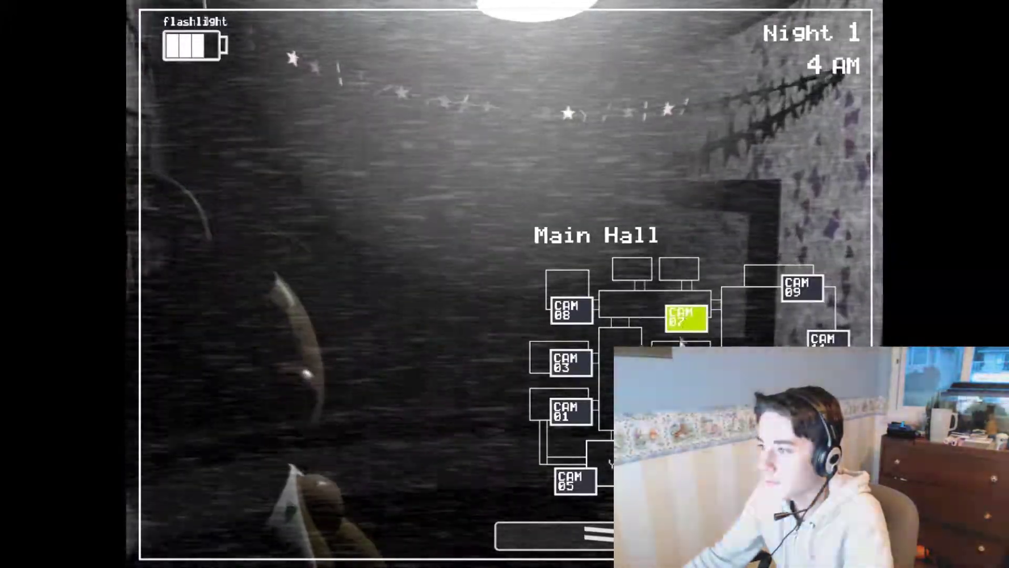
click(635, 362)
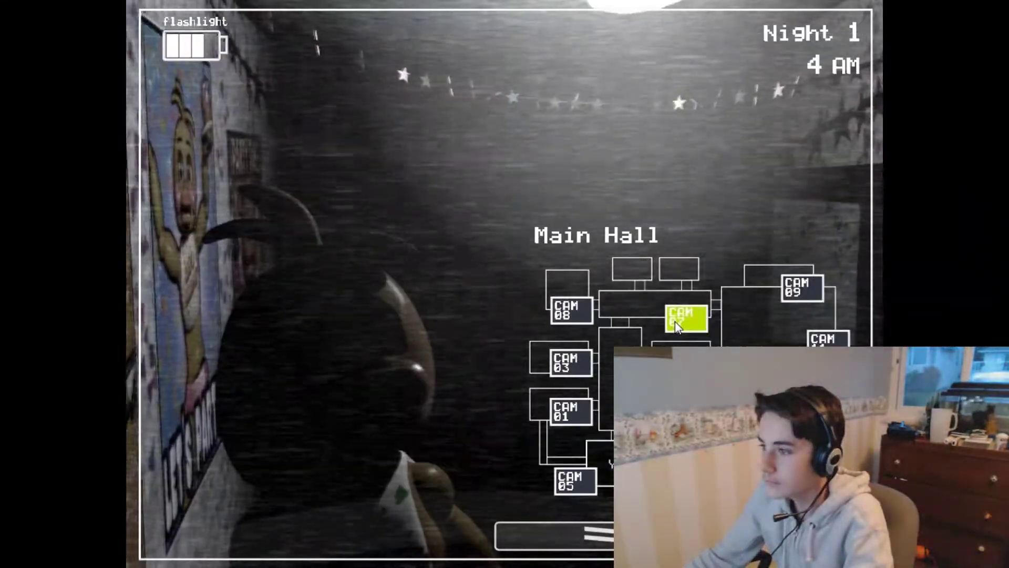
click(634, 361)
click(681, 321)
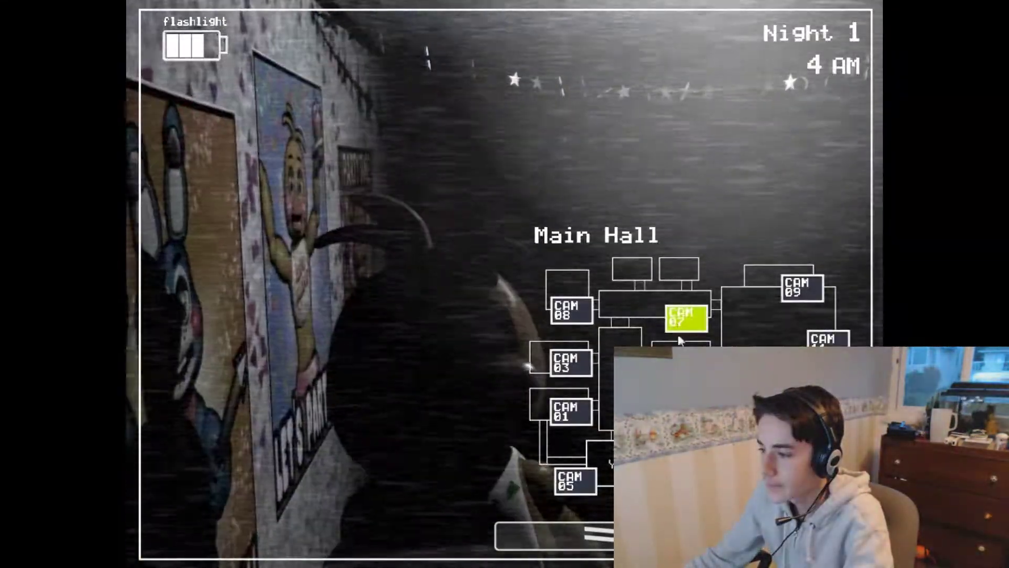
click(635, 362)
Sweep Show Stage, Game Area, Main Hall and Party Rooms 4, 2, 1, 3, ending on Prize Corner
click(803, 287)
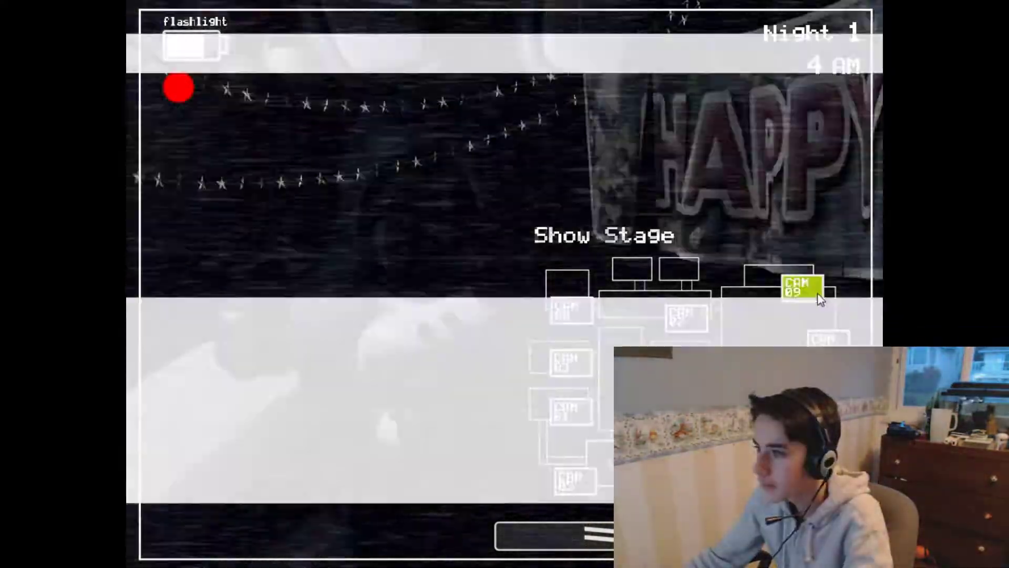
click(692, 345)
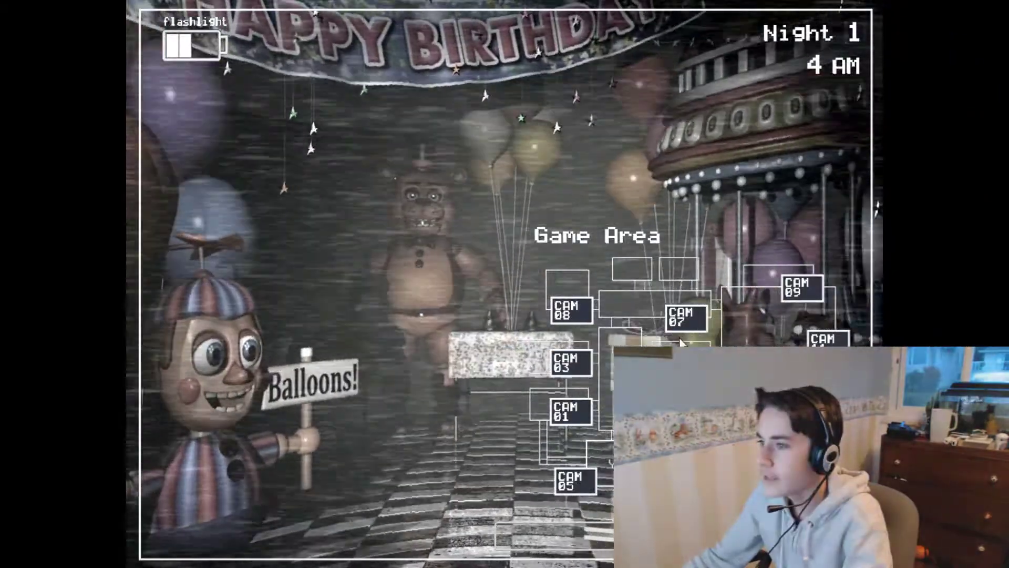
click(683, 317)
click(634, 361)
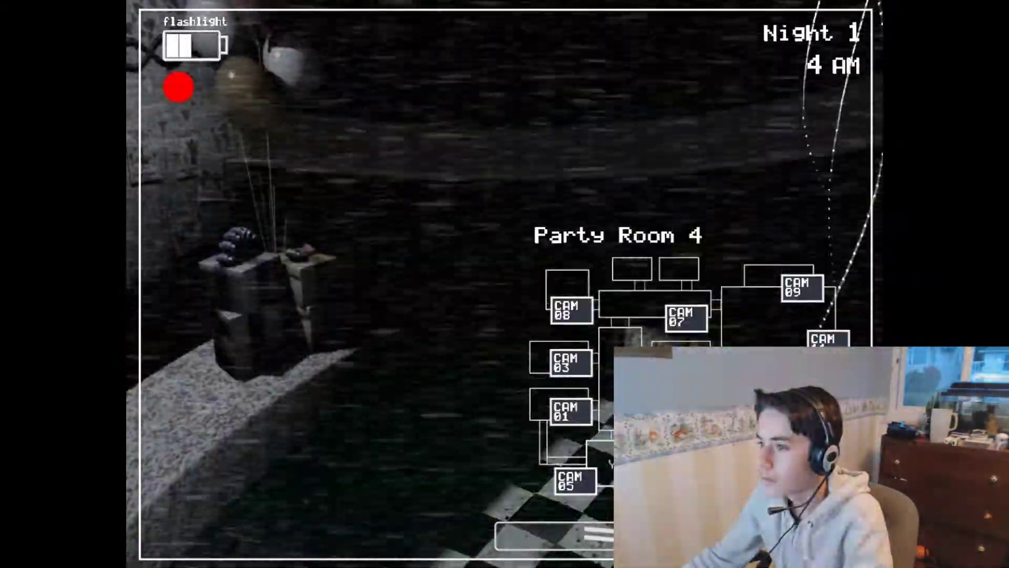
click(635, 410)
click(568, 414)
click(635, 410)
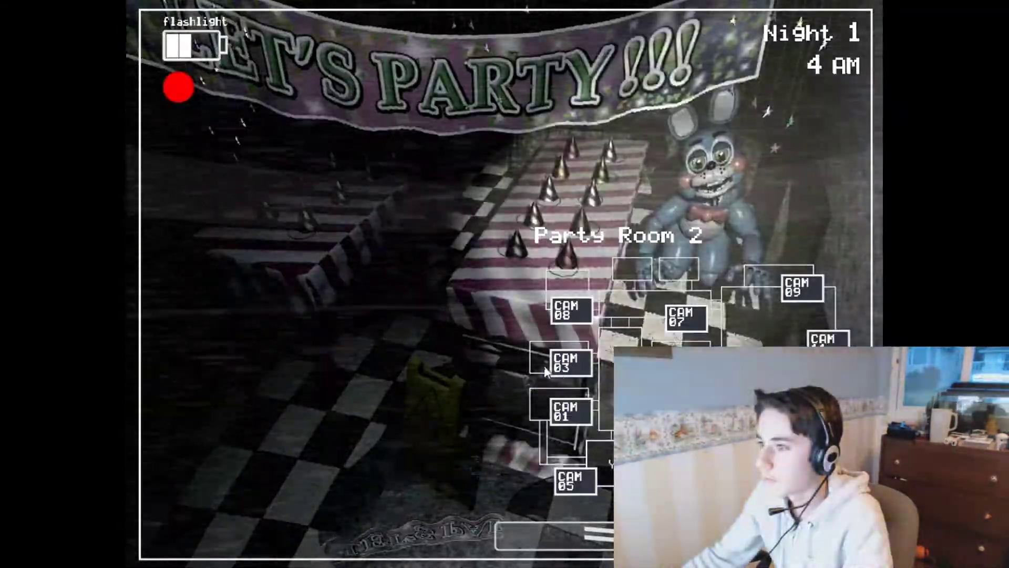
click(568, 363)
click(829, 339)
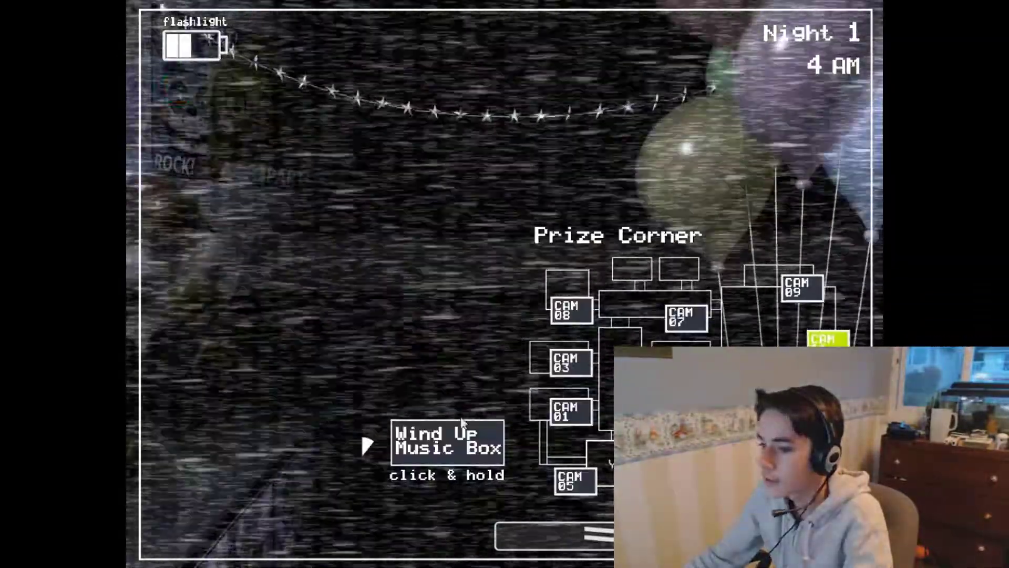
Wind the music box while lowering the monitor to flash Toy Chica in the hallway
click(446, 442)
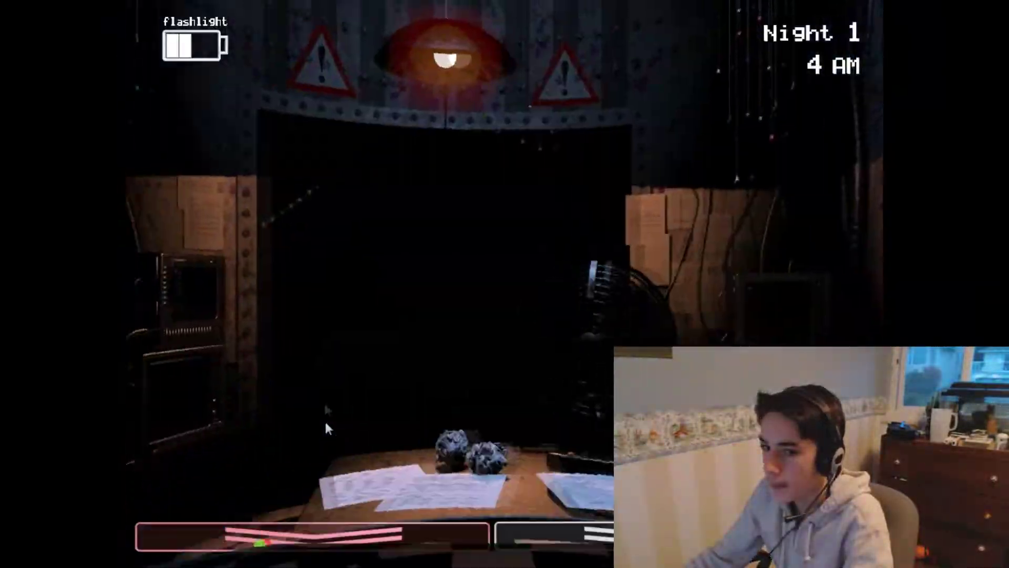
key(ctrl)
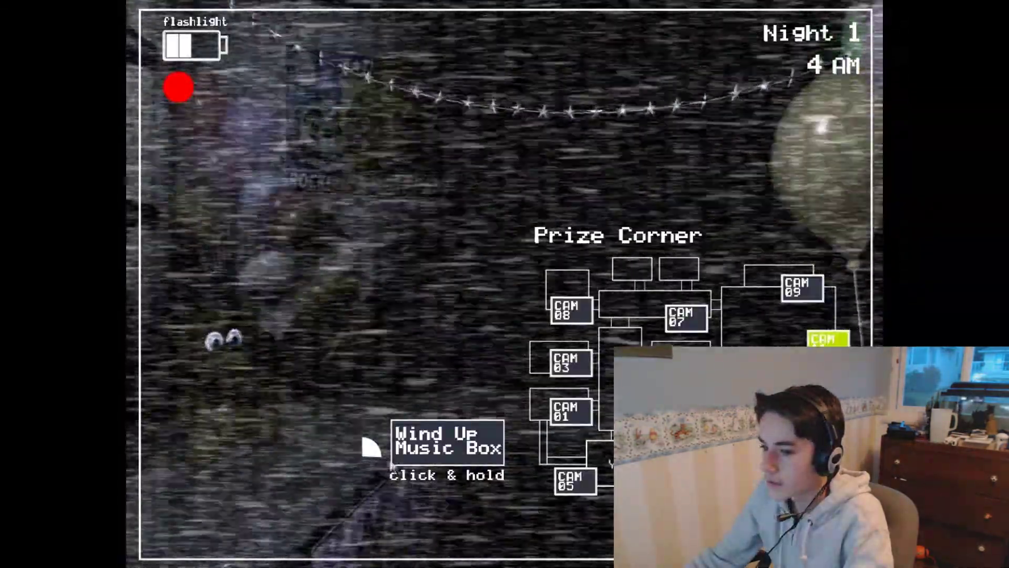
click(404, 450)
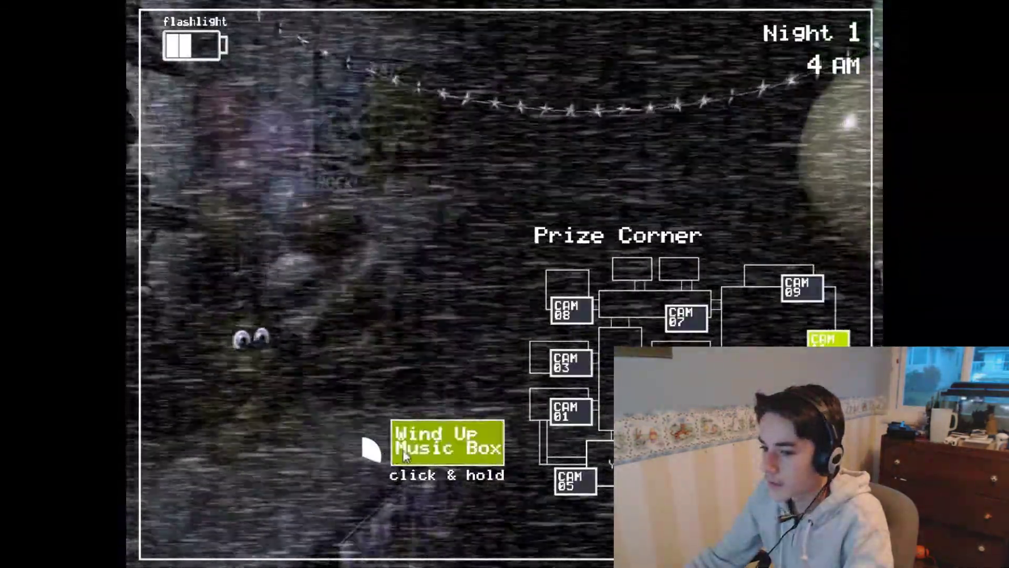
key(ctrl)
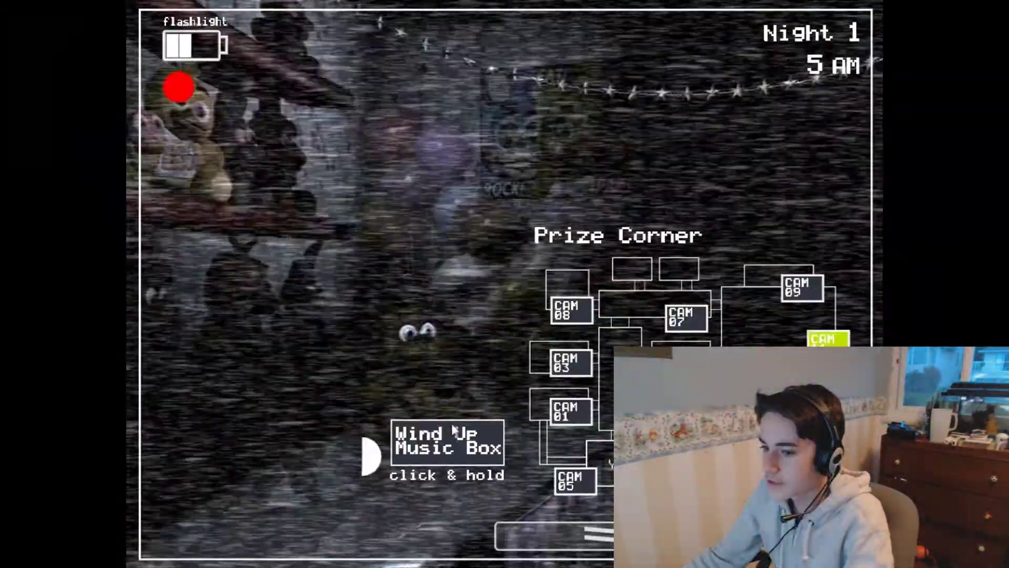
click(452, 435)
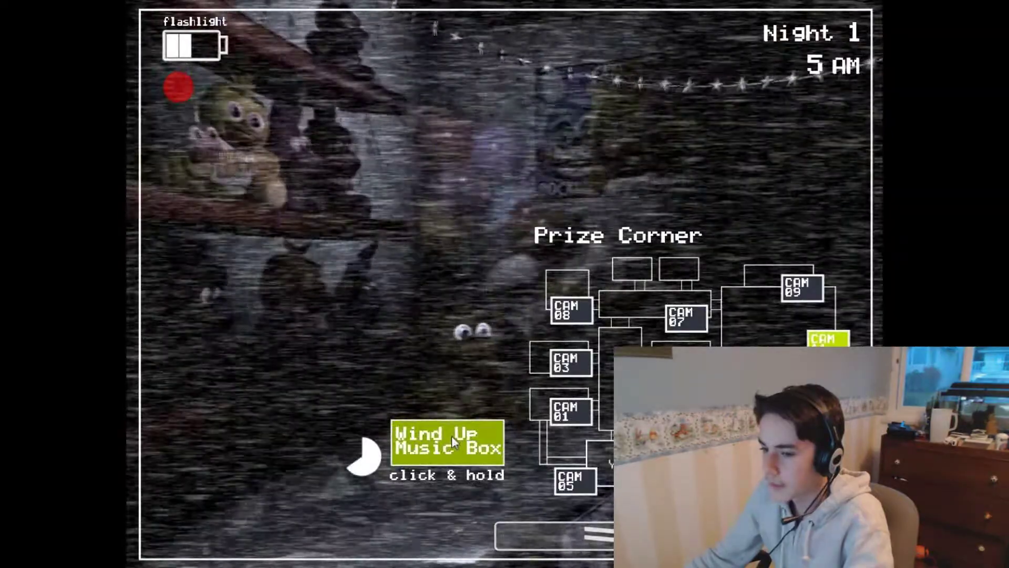
Hide behind the mask, wind the music box again, then check both air vent cameras
key(ctrl)
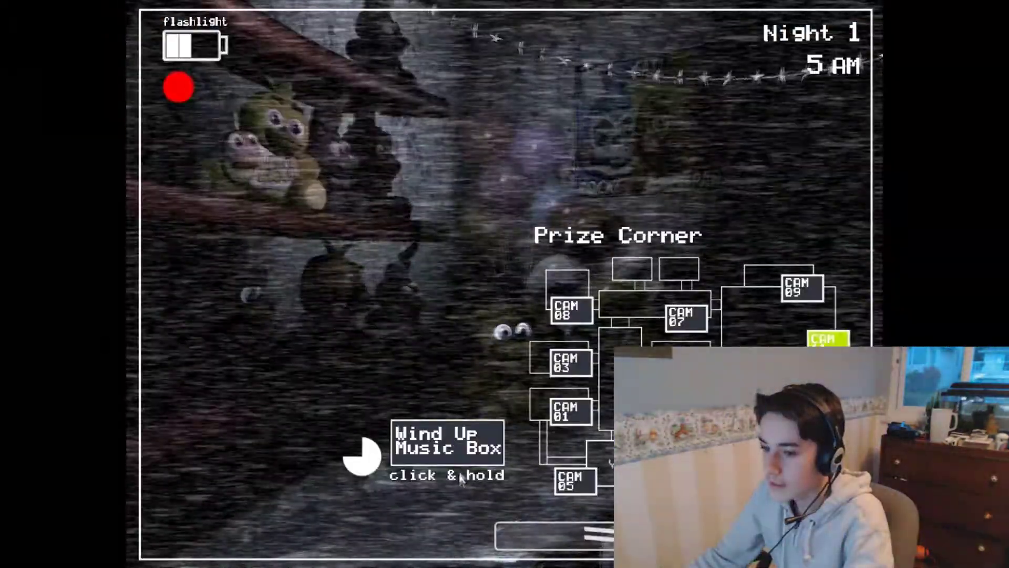
click(460, 436)
drag(460, 436, 556, 408)
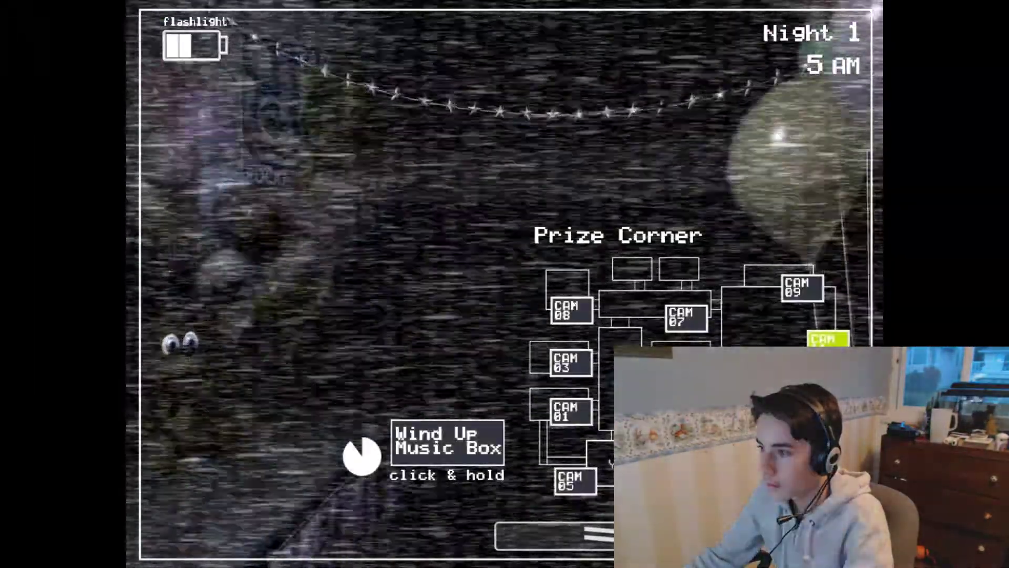
click(666, 480)
click(576, 480)
click(666, 480)
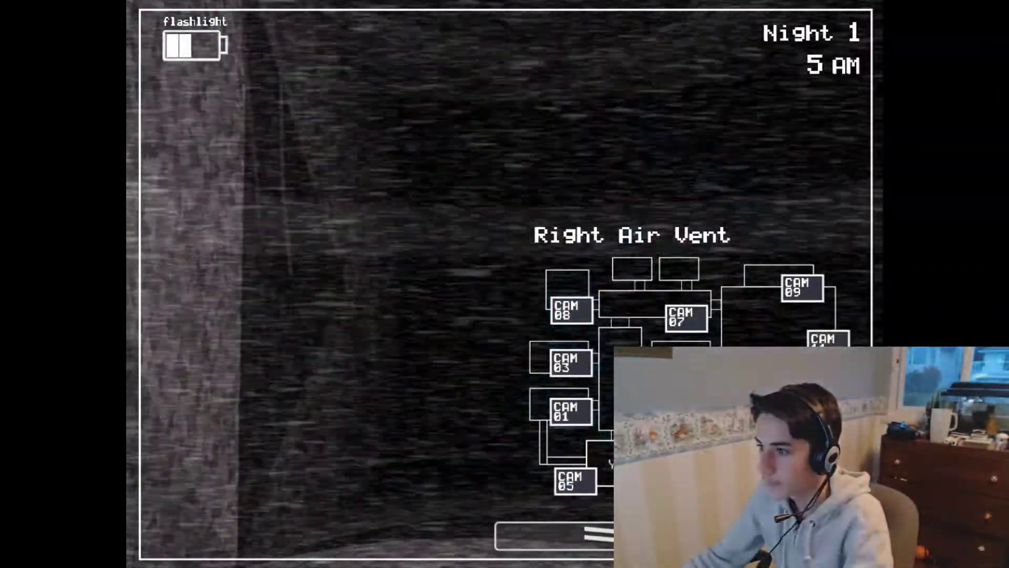
Alternate between the Game Area and Right Air Vent feeds, flashing the hallway light between checks
click(769, 370)
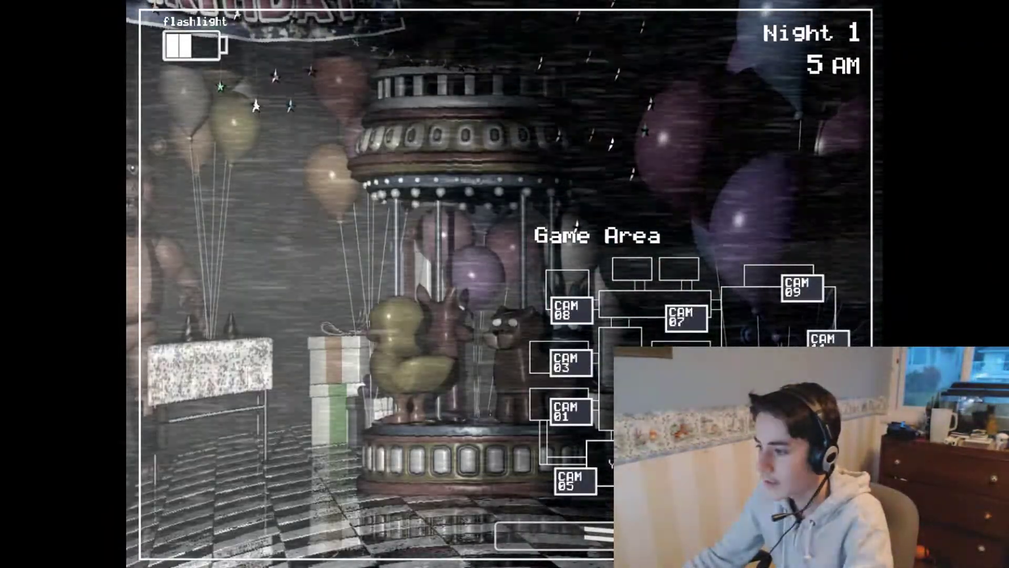
click(667, 480)
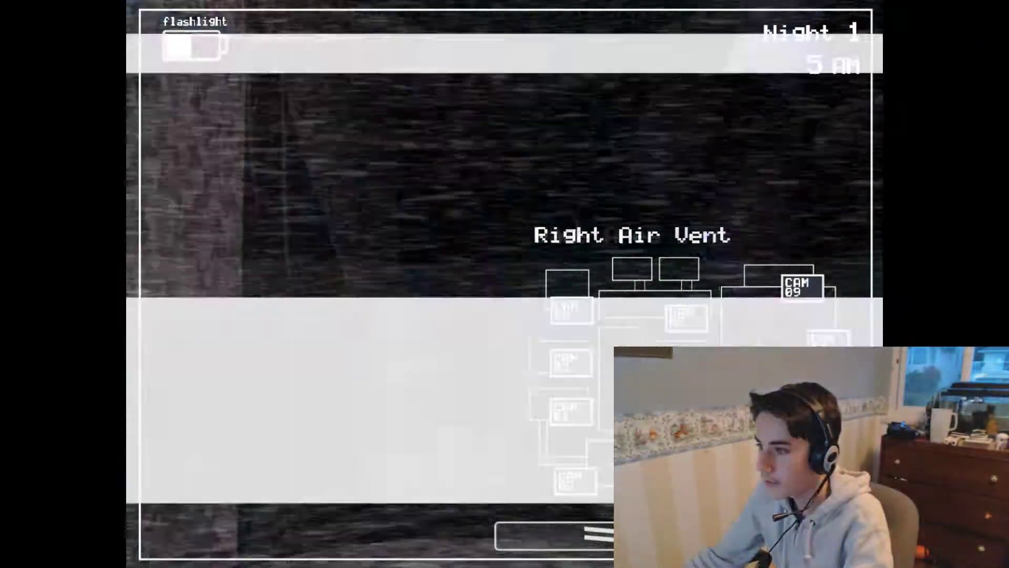
key(ctrl)
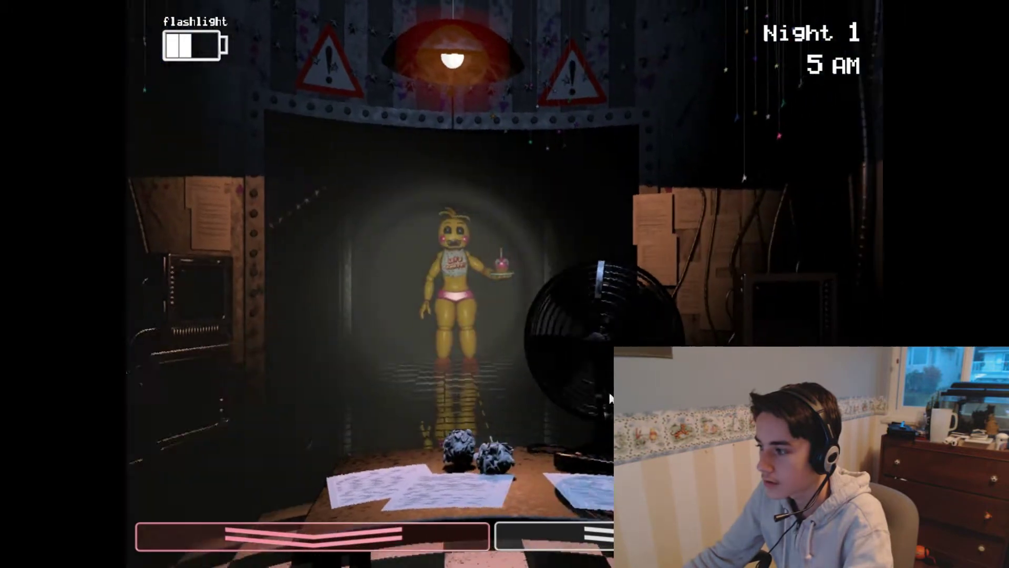
key(ctrl)
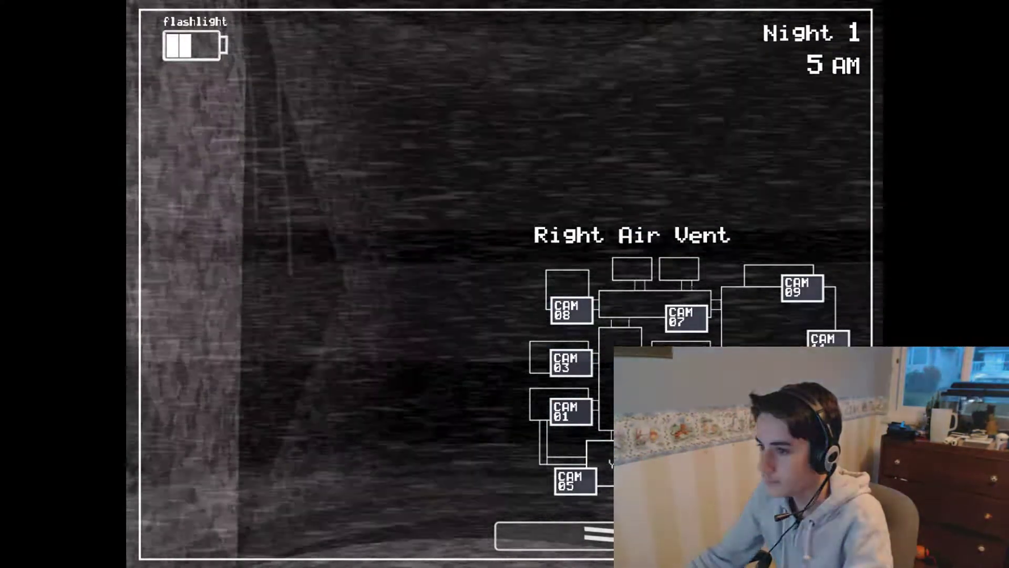
click(828, 348)
click(687, 477)
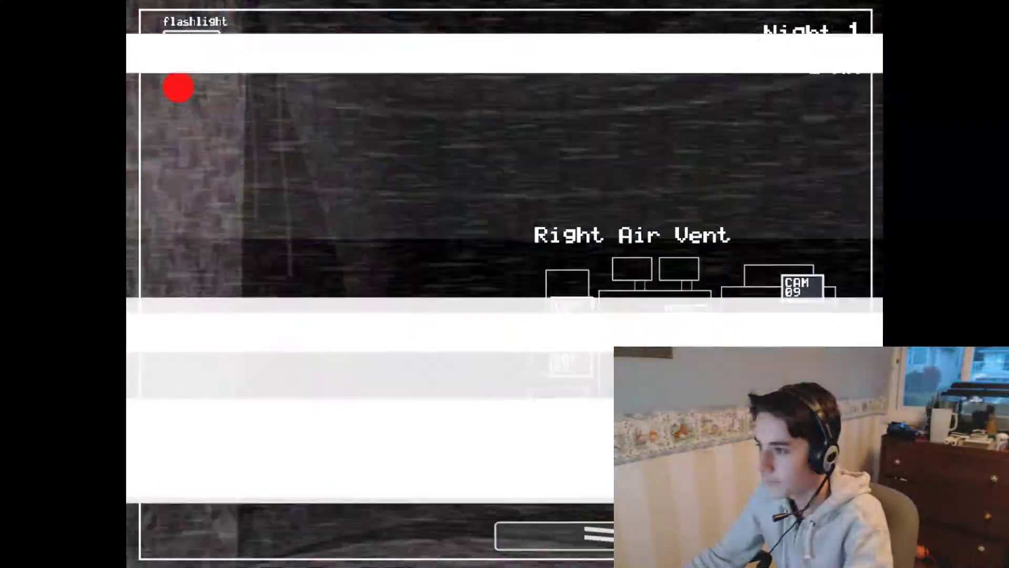
key(ctrl)
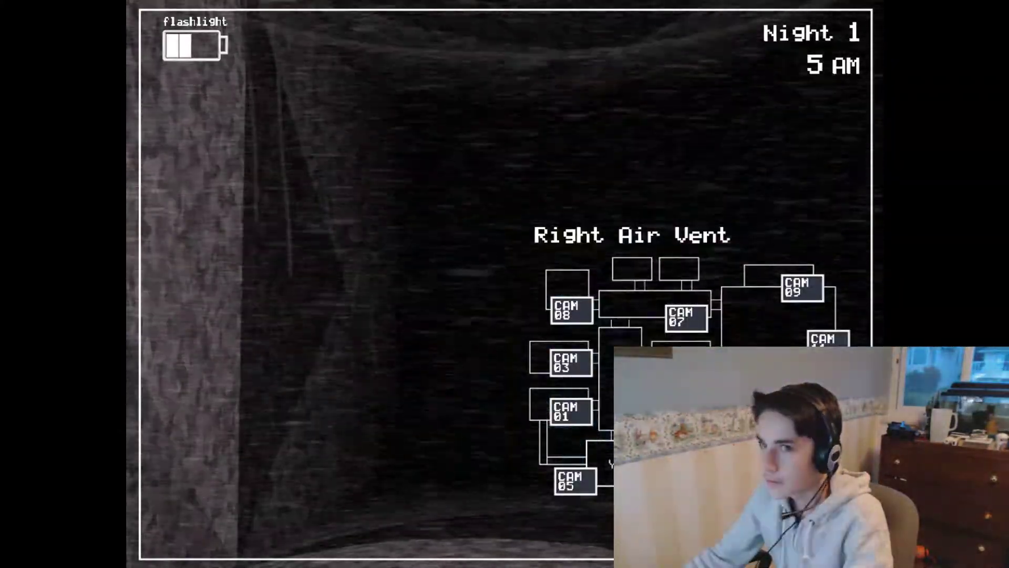
Check Game Area, Party Room 2 and Right Air Vent, then flash Toy Chica in the hallway
click(682, 359)
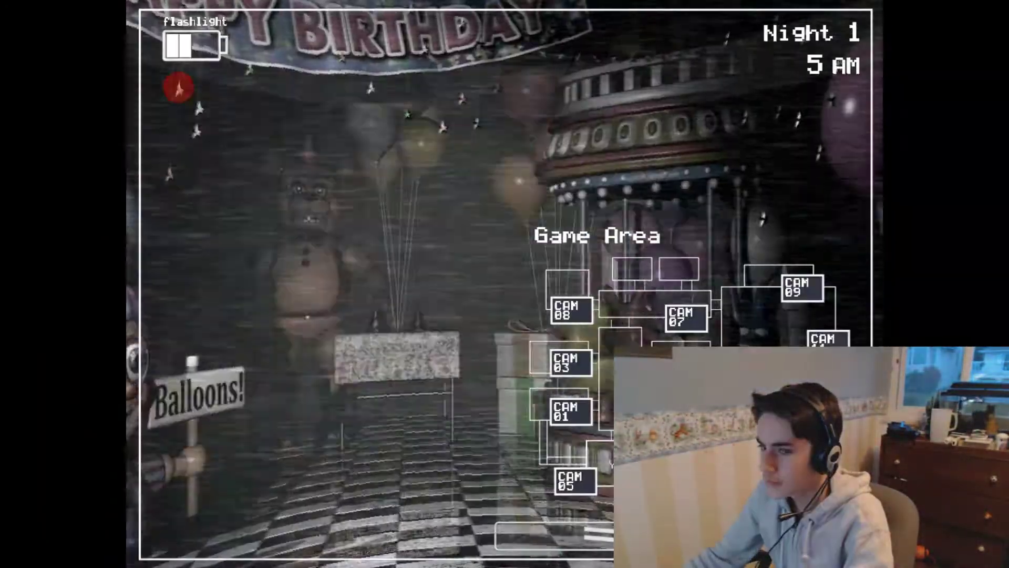
click(686, 410)
click(682, 359)
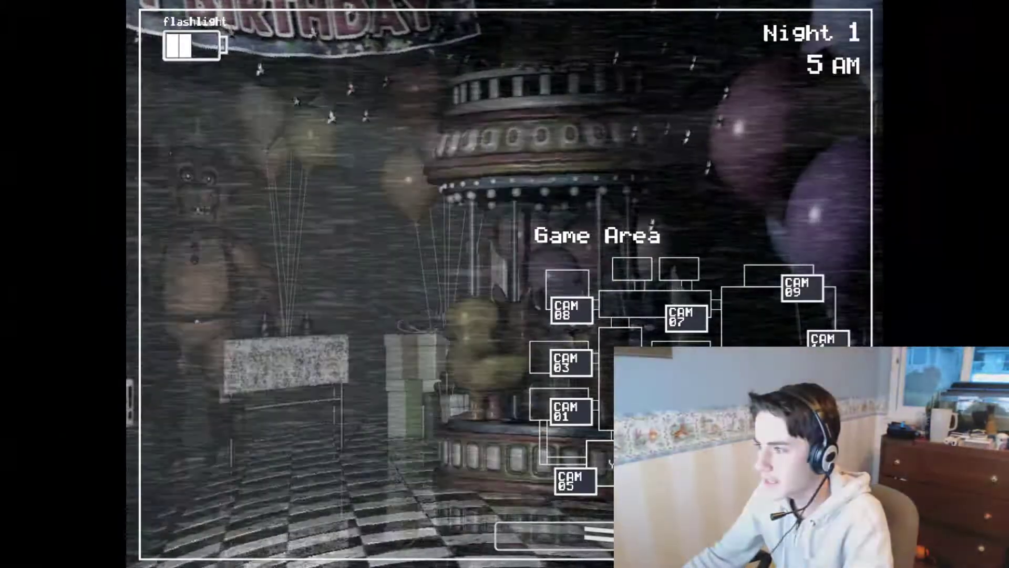
click(686, 477)
key(ctrl)
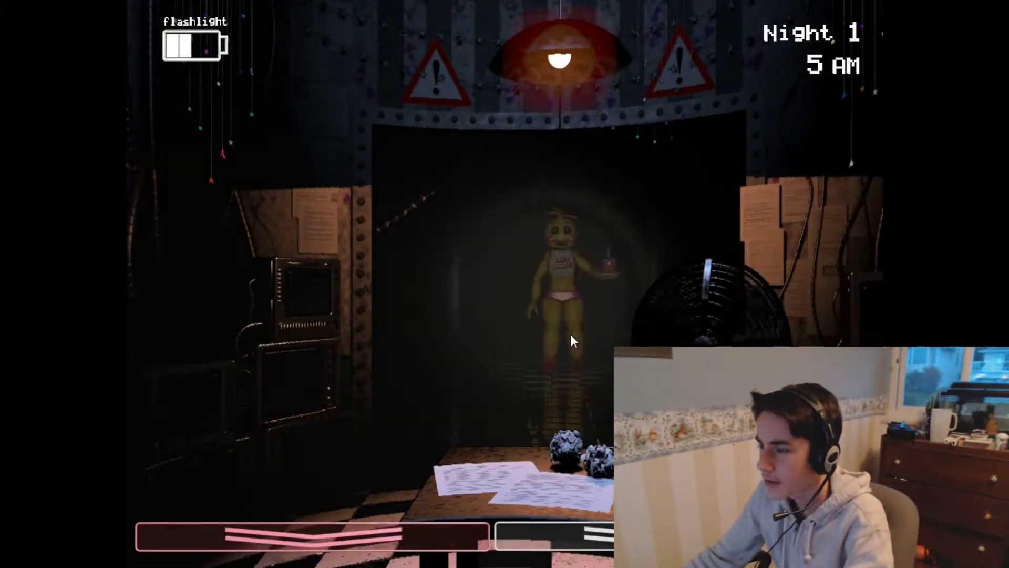
key(ctrl)
key(ctrl)
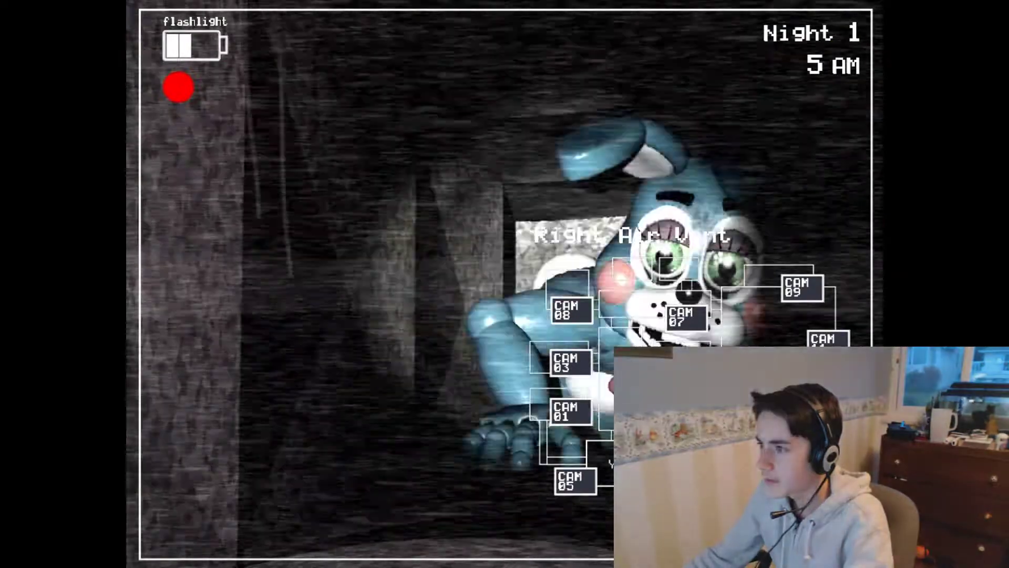
click(757, 371)
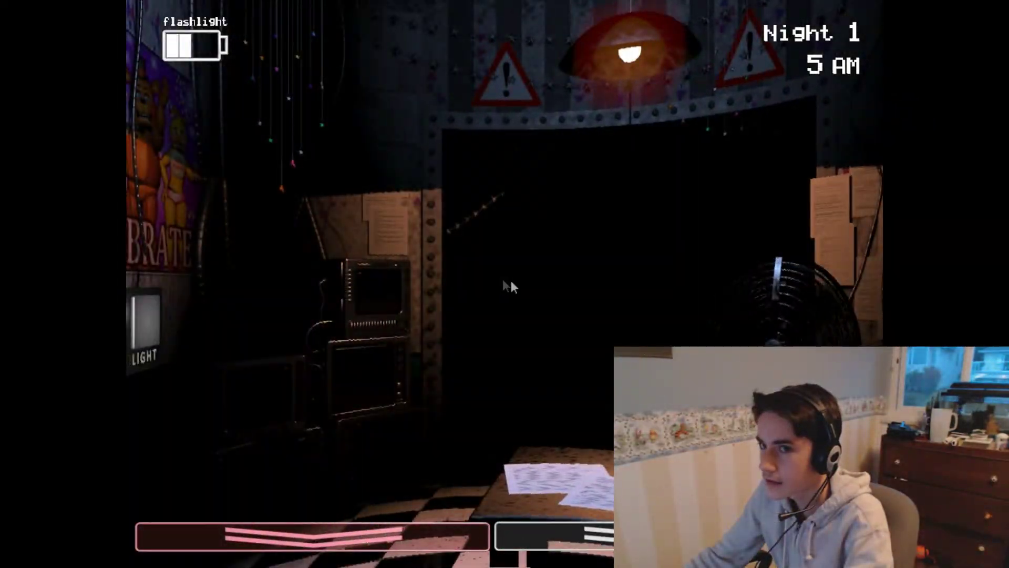
key(ctrl)
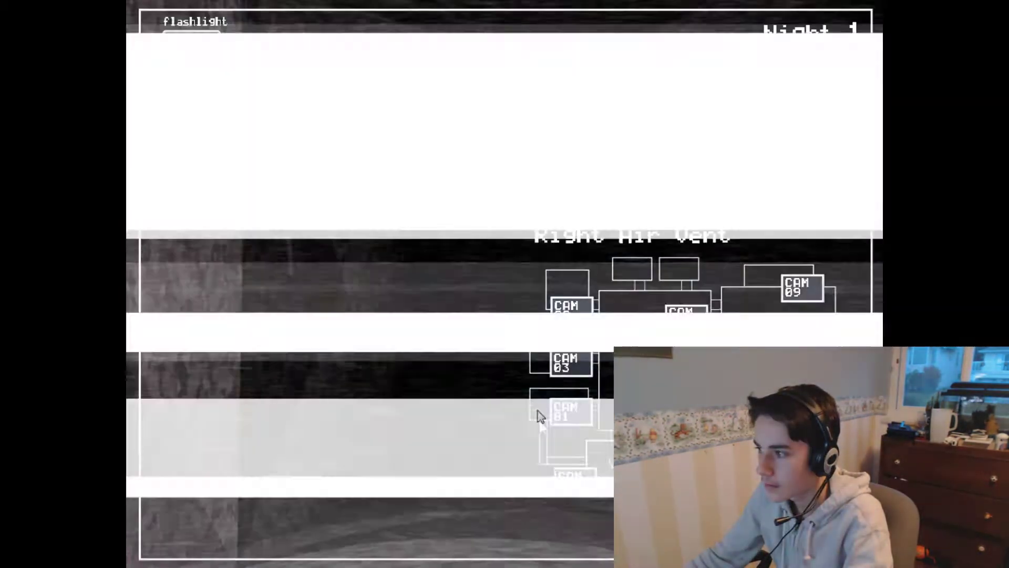
Wind the Prize Corner music box on CAM 11, then light the side air vent
click(828, 340)
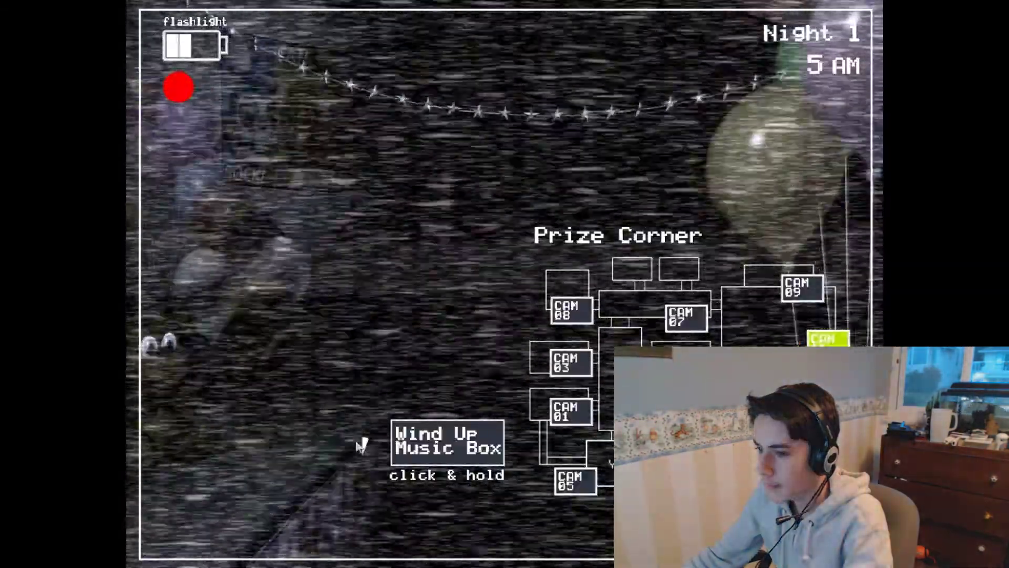
click(426, 443)
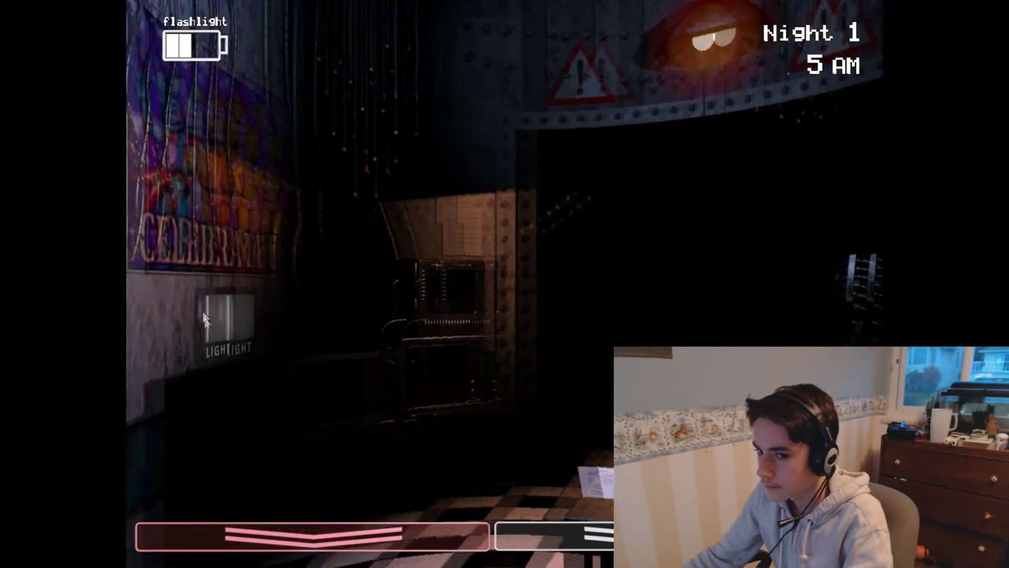
click(204, 317)
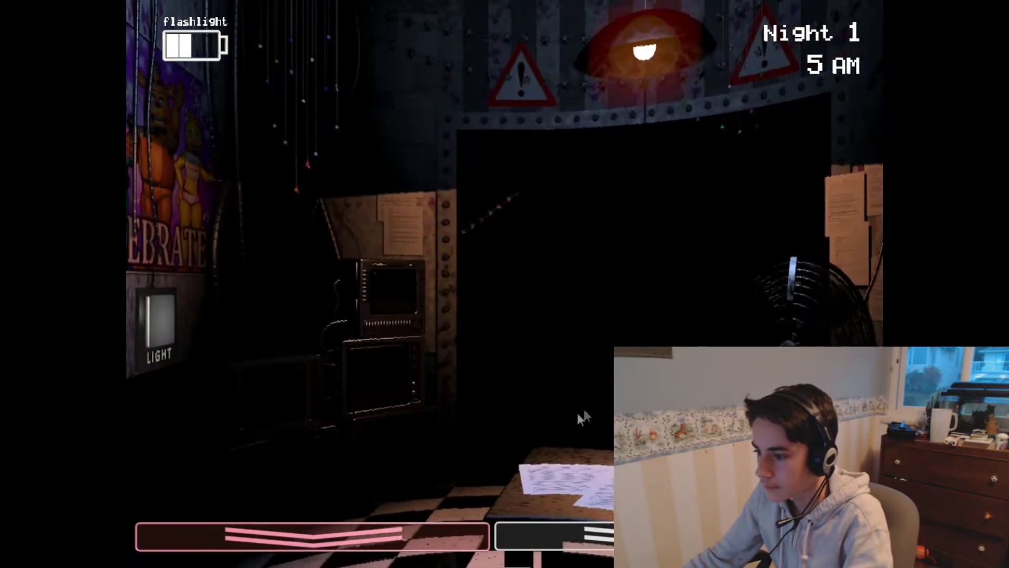